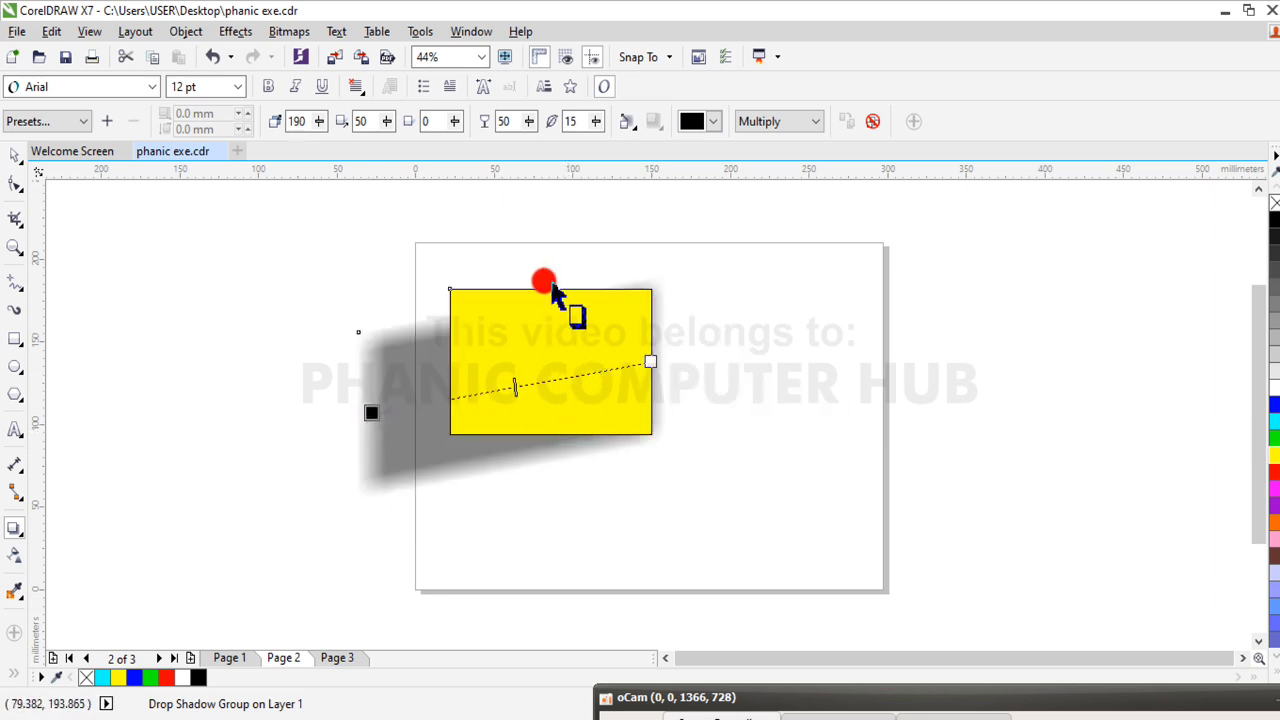
# Recast the yellow rectangle's drop shadow from the middle of its top edge to just past its bottom edge, at about 276°
pyautogui.moveTo(553, 287)
pyautogui.mouseDown()
pyautogui.moveTo(565, 310)
pyautogui.moveTo(558, 442)
pyautogui.moveTo(551, 426)
pyautogui.mouseUp()
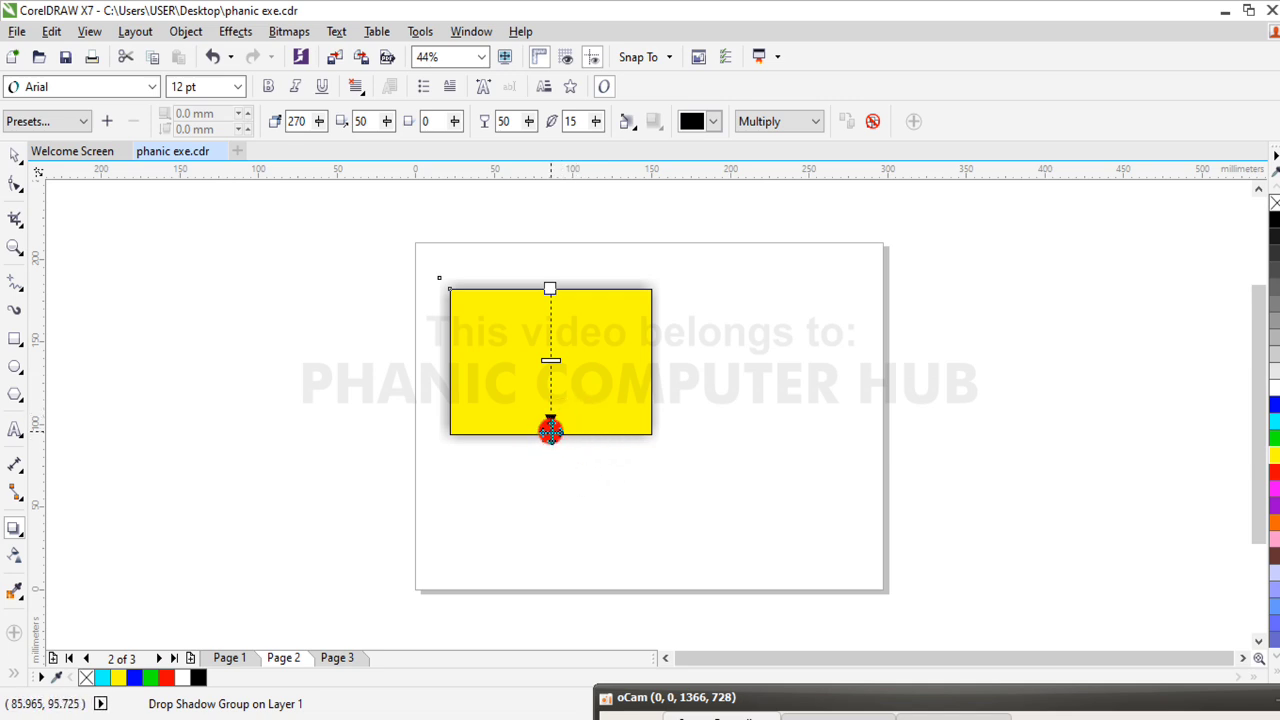
pyautogui.moveTo(551, 430)
pyautogui.mouseDown()
pyautogui.moveTo(550, 443)
pyautogui.moveTo(549, 397)
pyautogui.mouseUp()
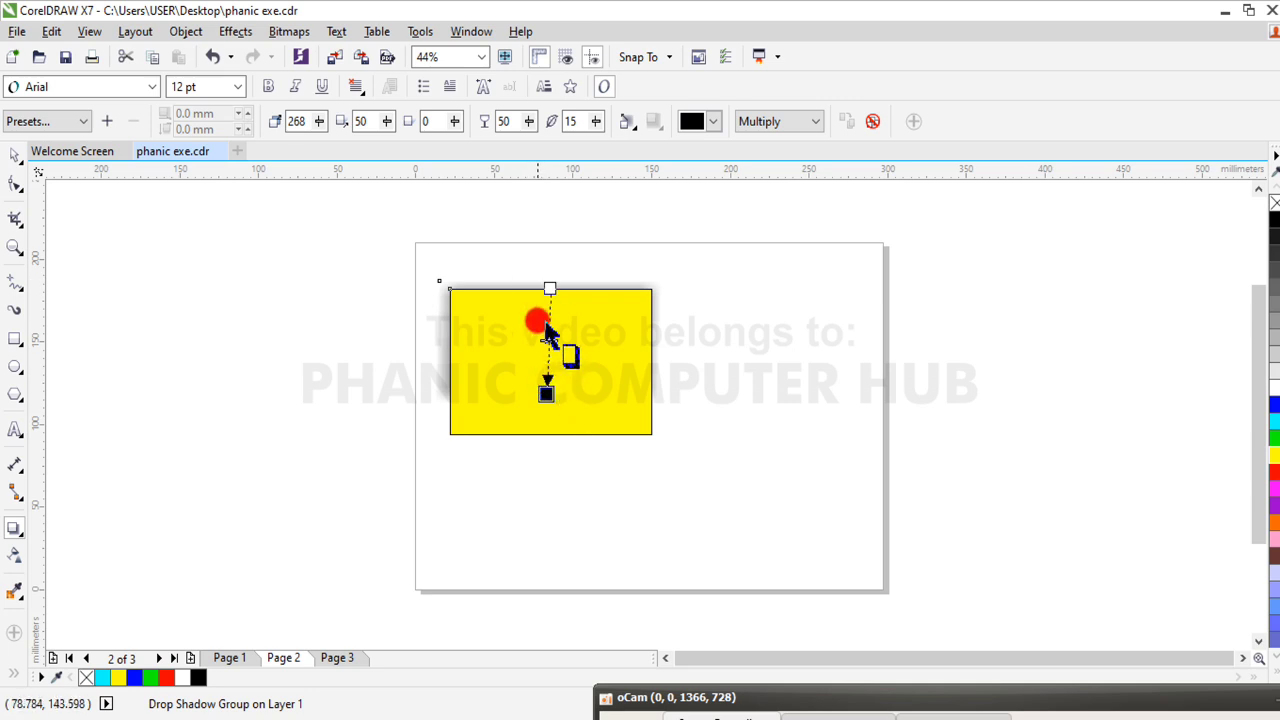
pyautogui.moveTo(550, 293); pyautogui.dragTo(565, 441)
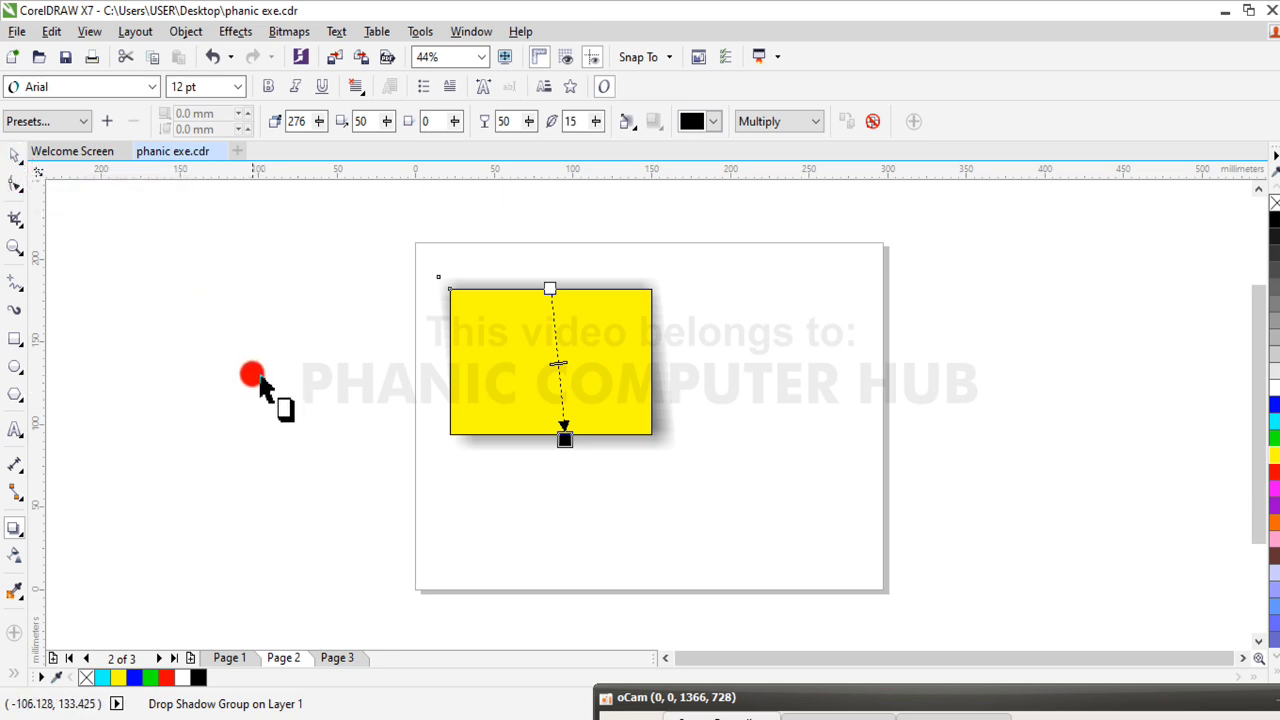
# Add the artistic text "PHANIC COMPUTER HUB" below the yellow rectangle, enlarged to about 43 pt
pyautogui.click(16, 432)
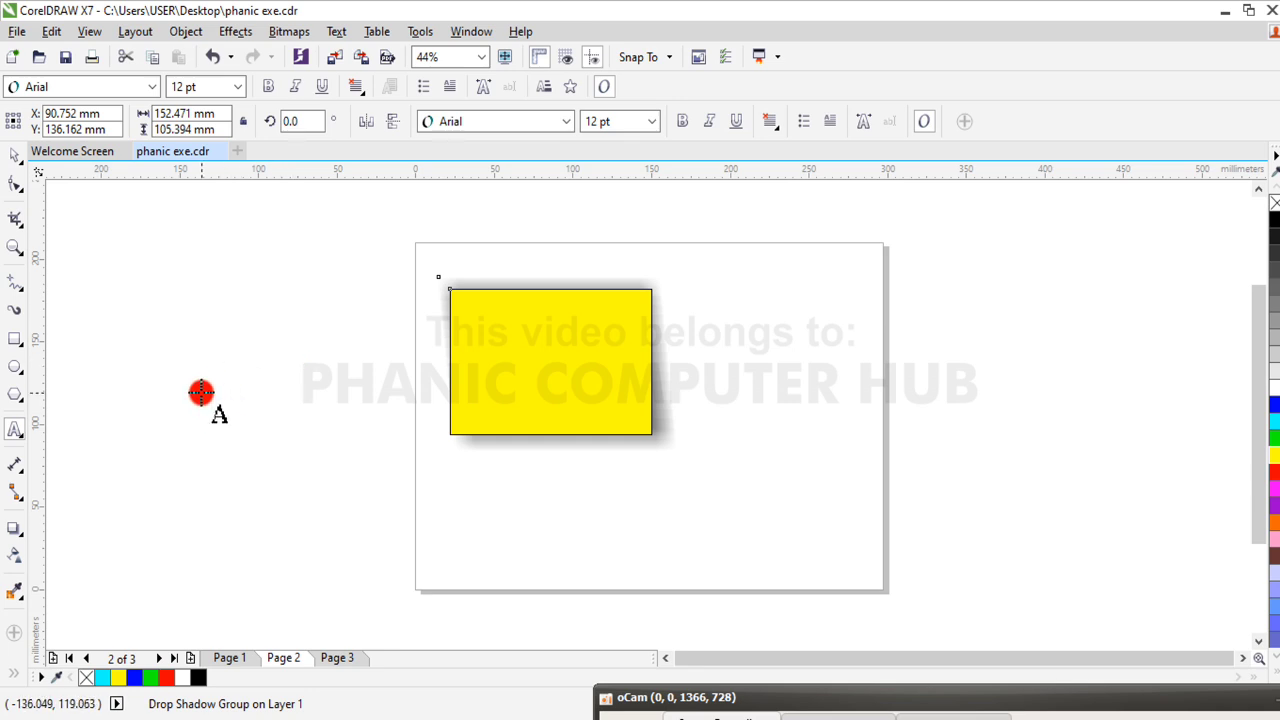
pyautogui.click(531, 508)
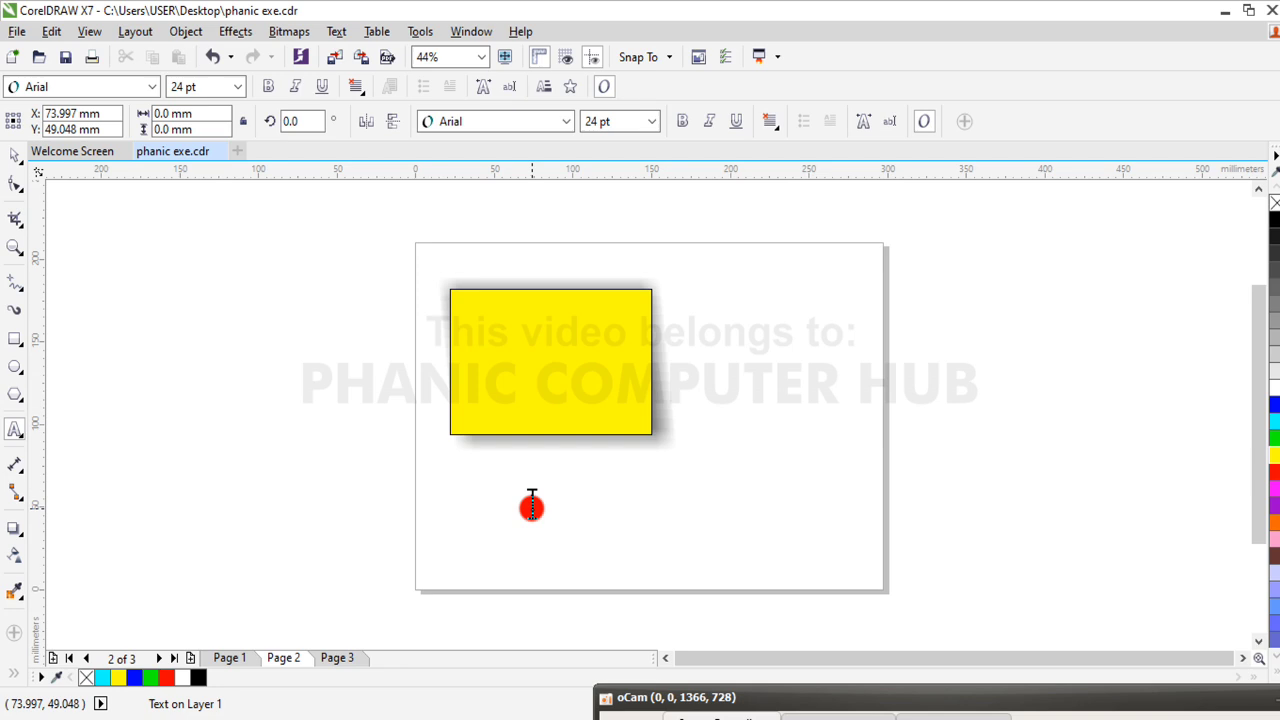
pyautogui.write('PHANIC COMPUTER HUB')
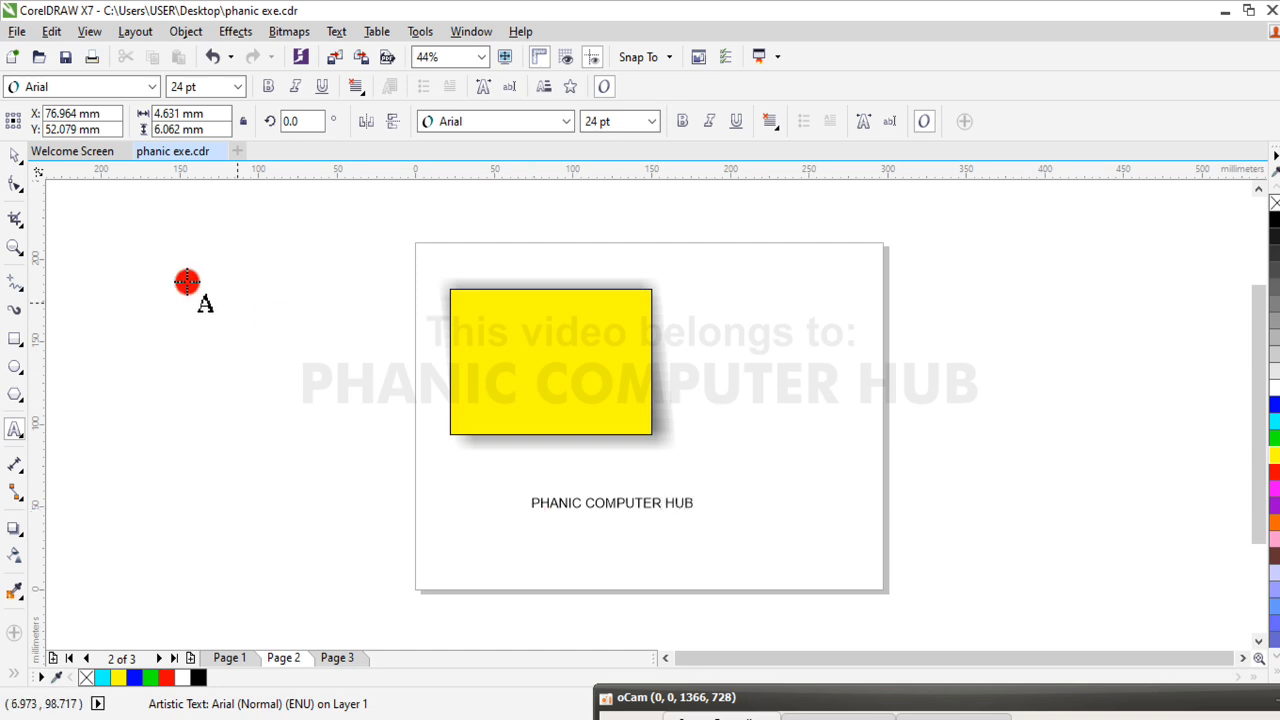
pyautogui.click(10, 153)
pyautogui.click(15, 158)
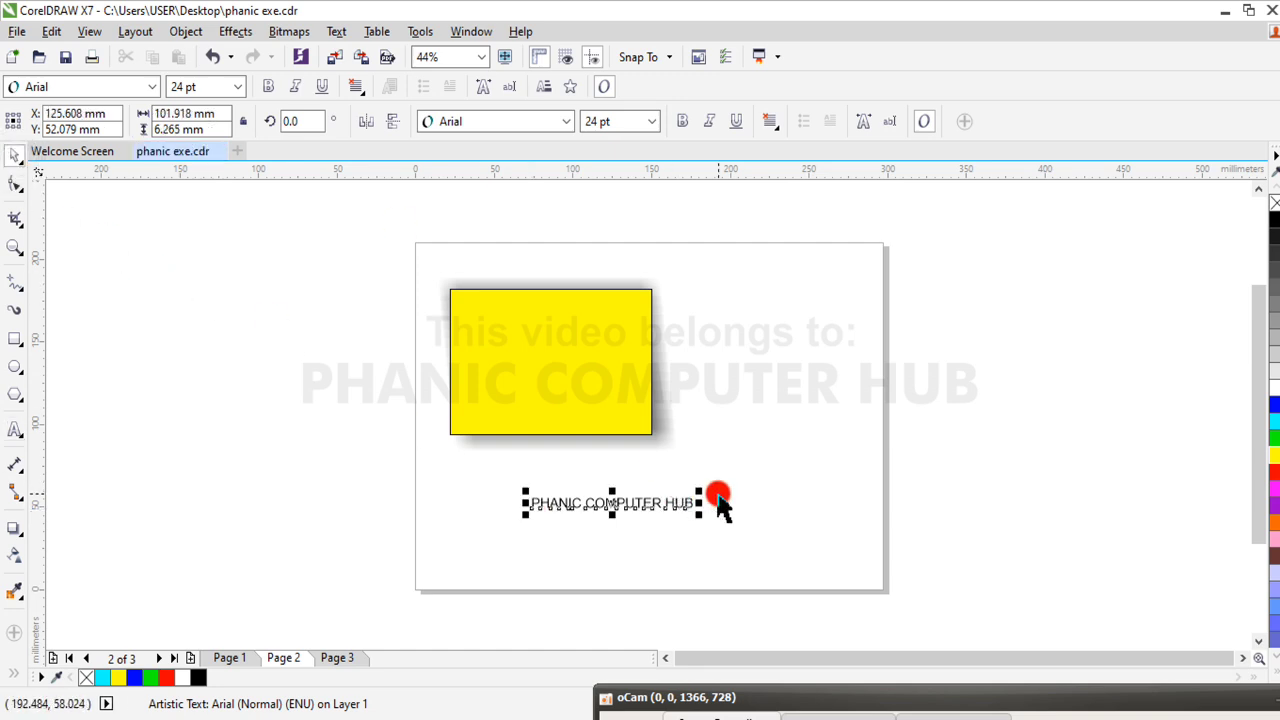
pyautogui.moveTo(705, 500); pyautogui.dragTo(837, 449)
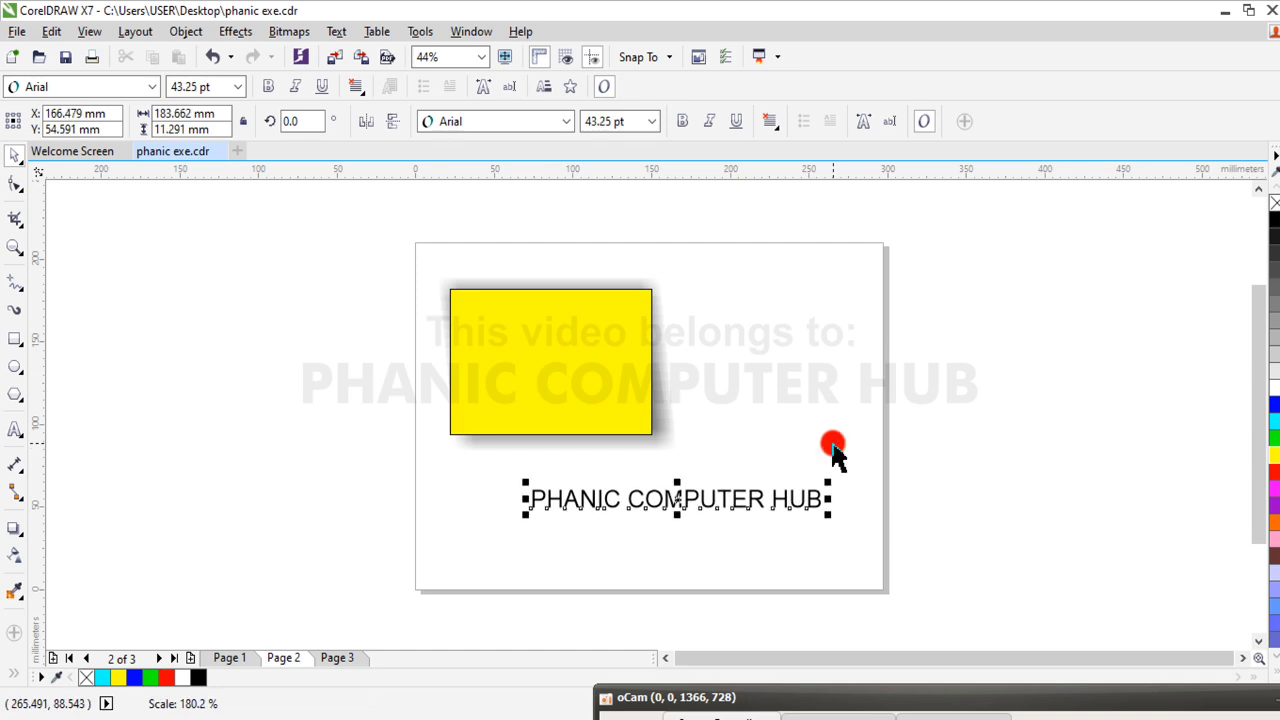
pyautogui.moveTo(680, 499); pyautogui.dragTo(614, 493)
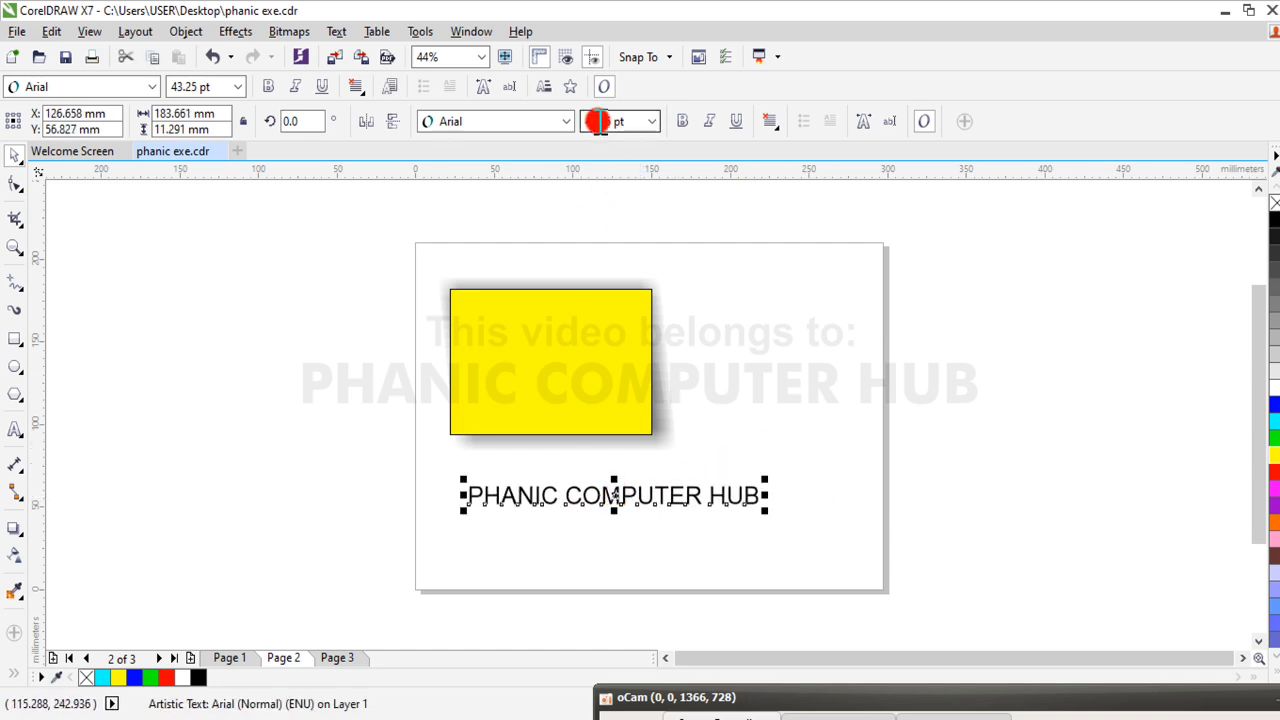
# Change the text's font to Franklin Gothic Demi and enlarge it to about 57 pt
pyautogui.click(689, 121)
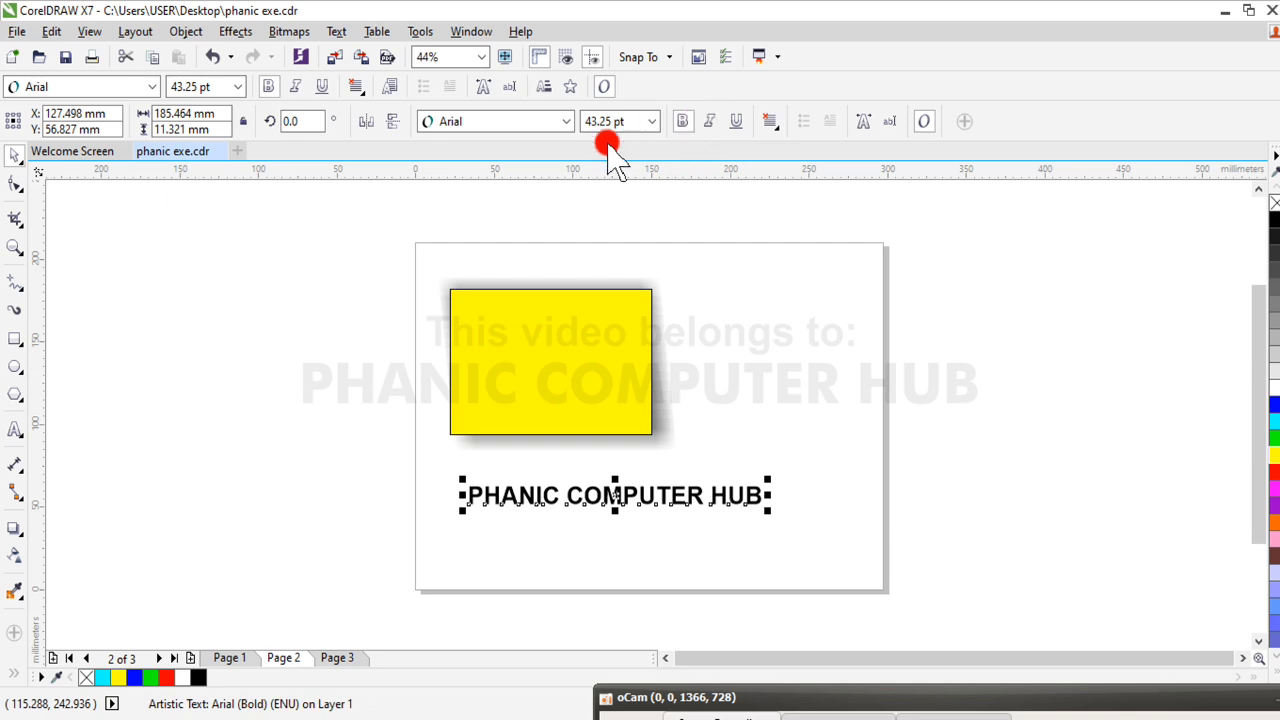
pyautogui.click(566, 121)
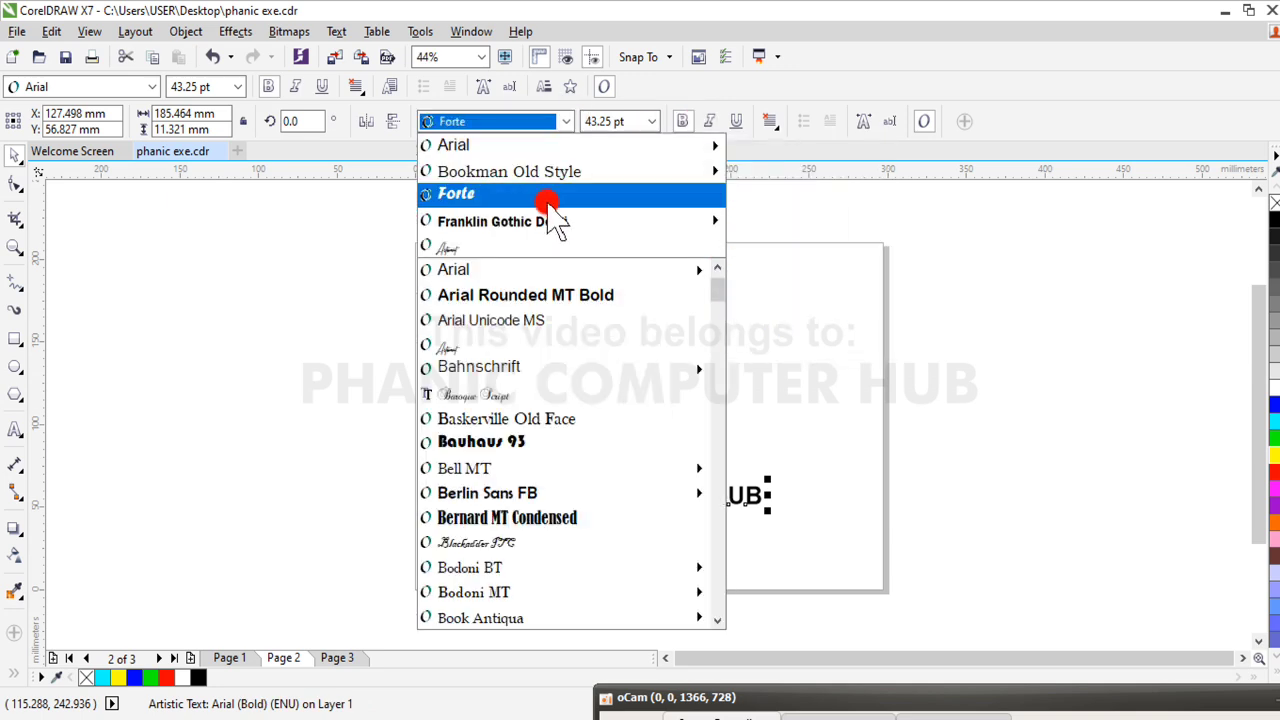
pyautogui.click(553, 195)
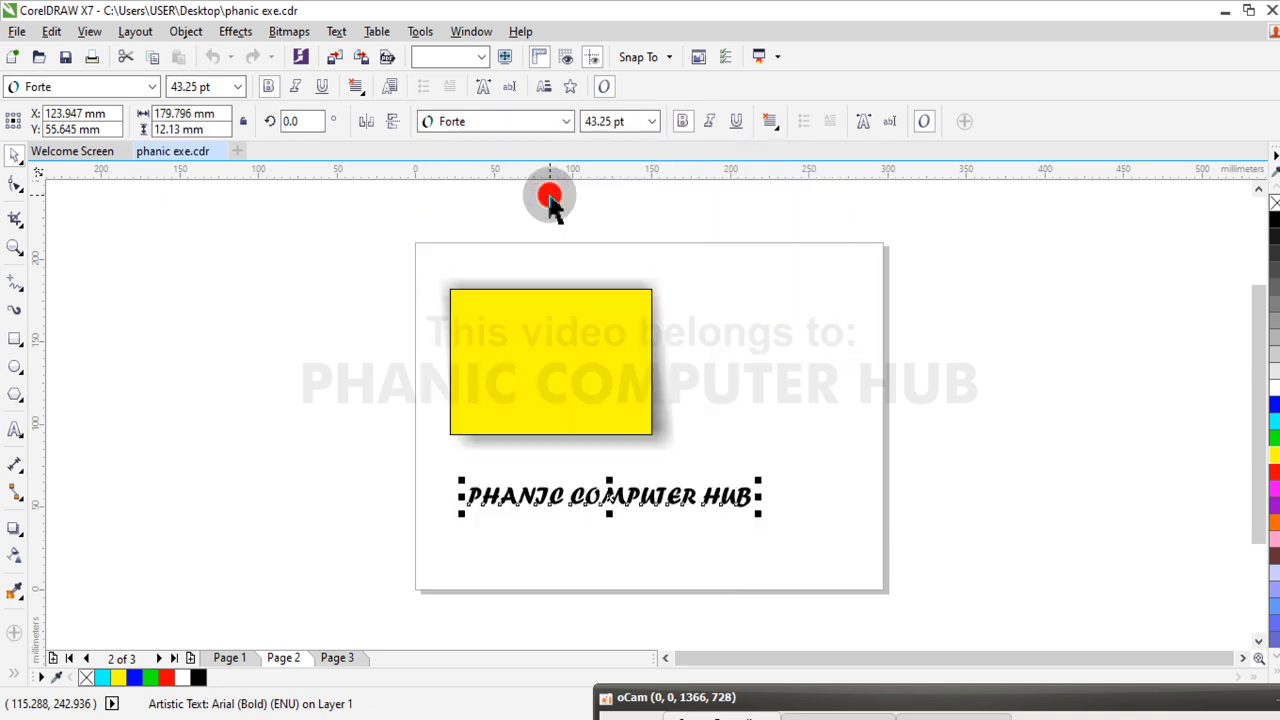
pyautogui.click(566, 121)
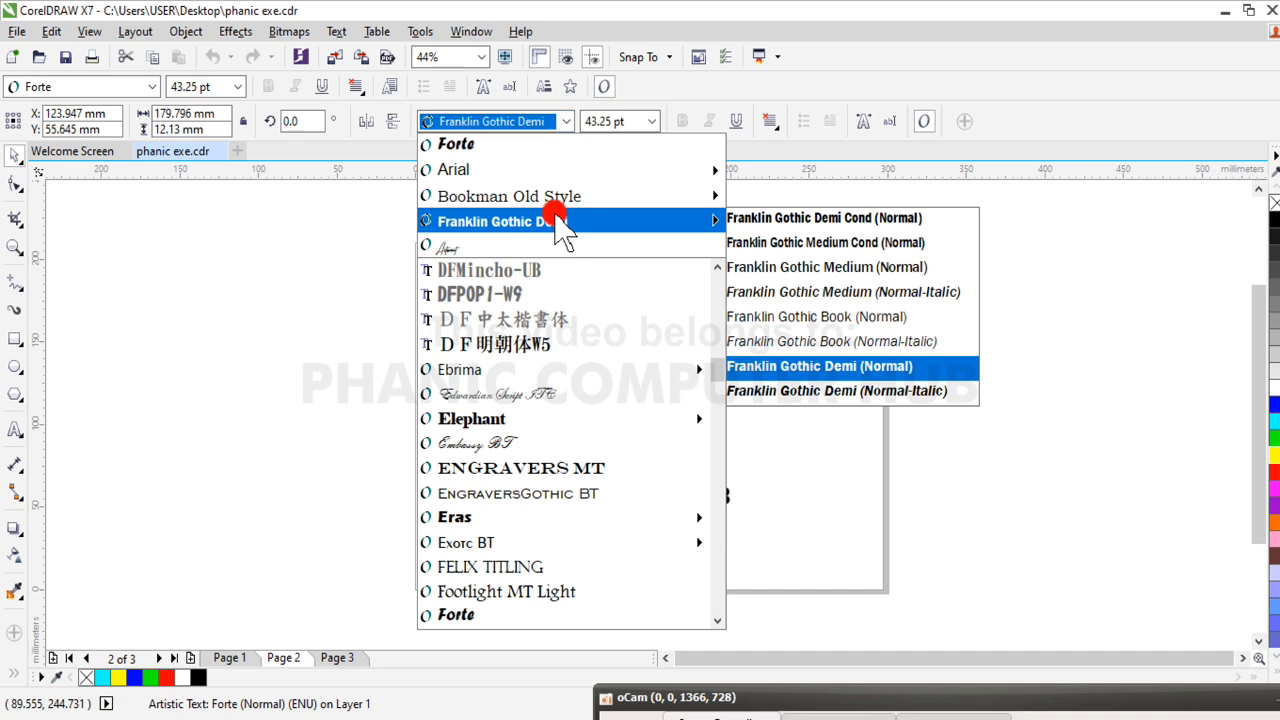
pyautogui.click(558, 220)
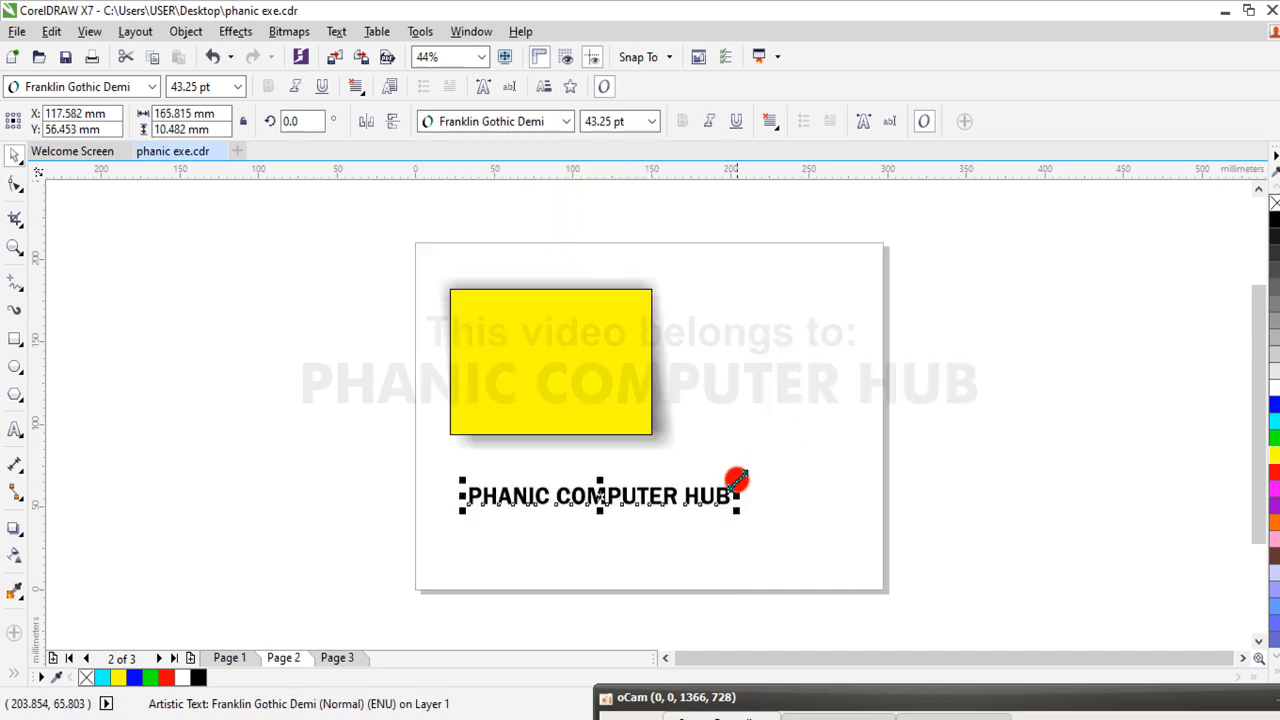
pyautogui.moveTo(736, 481); pyautogui.dragTo(822, 444)
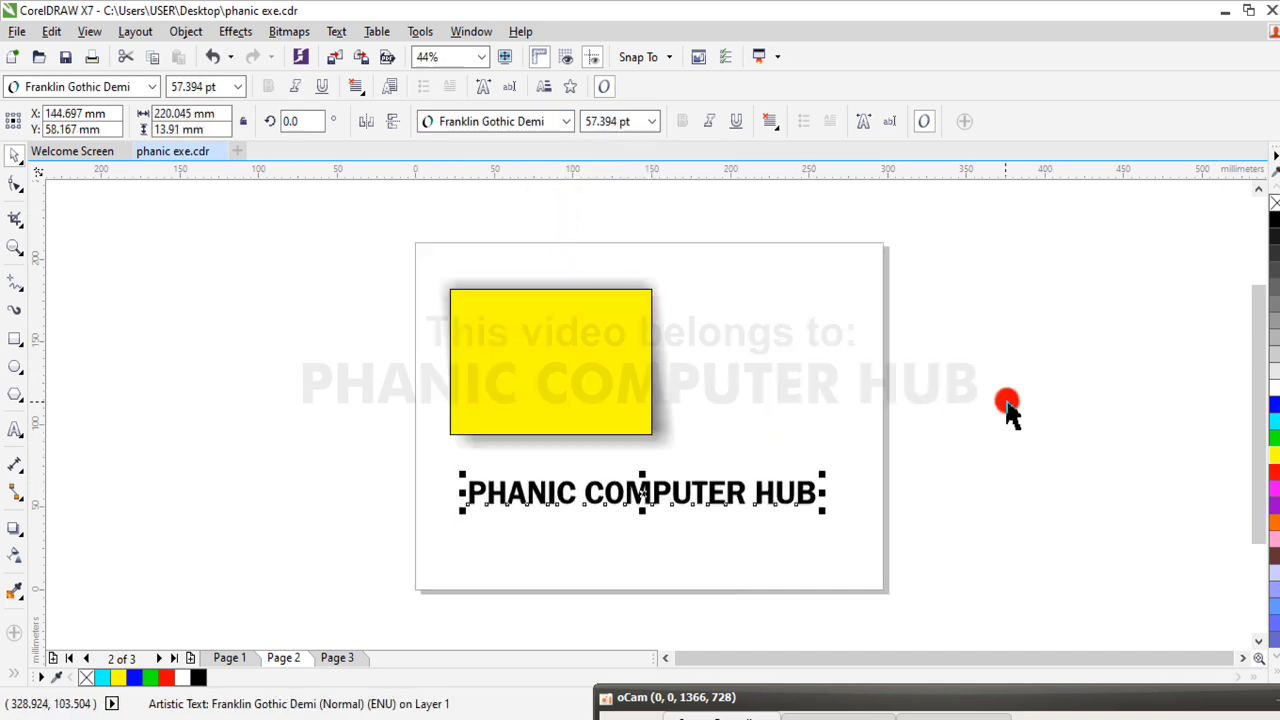
# Move the yellow rectangle with its shadow to the right so it sits roughly centred above the text
pyautogui.click(640, 336)
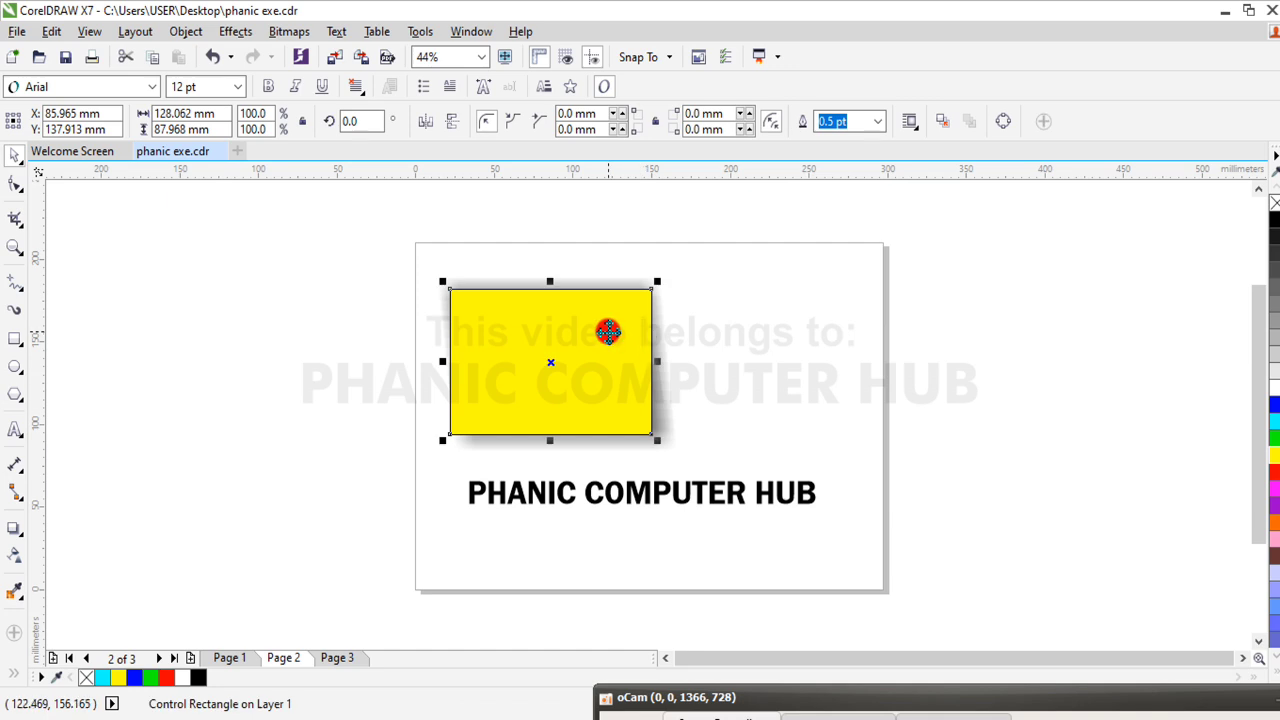
pyautogui.moveTo(640, 336); pyautogui.dragTo(749, 334)
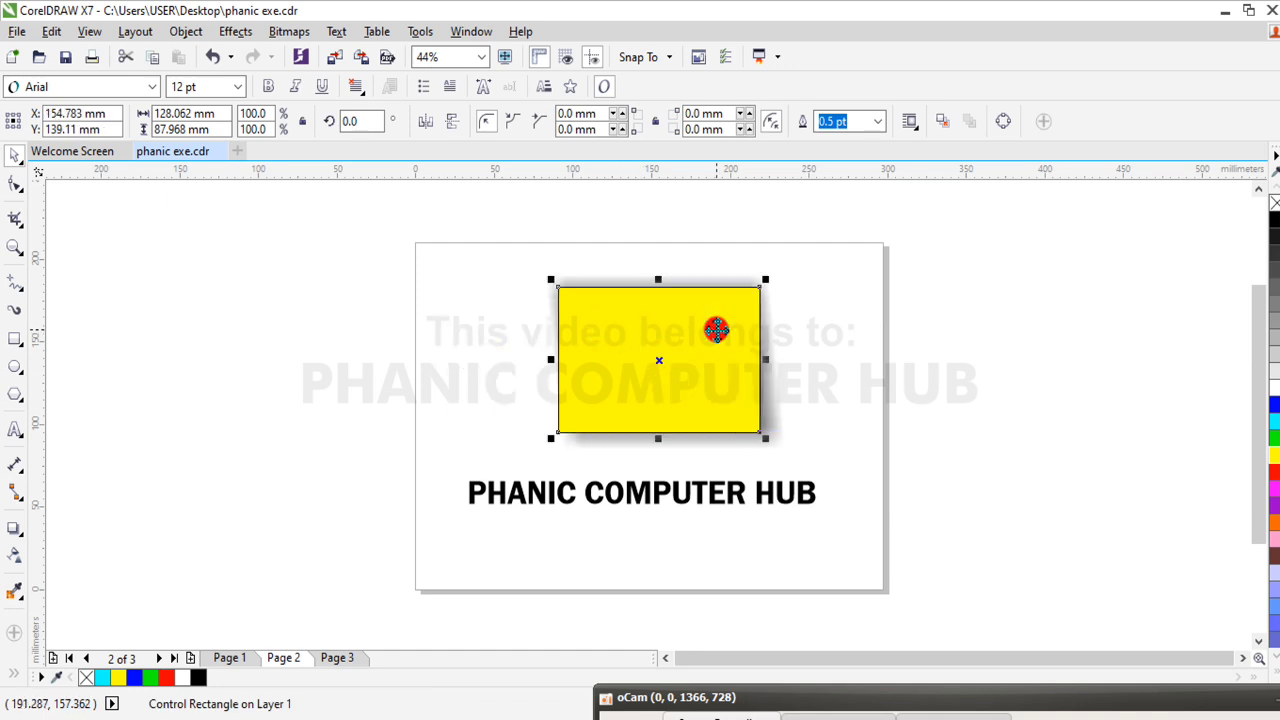
pyautogui.click(923, 251)
pyautogui.click(709, 349)
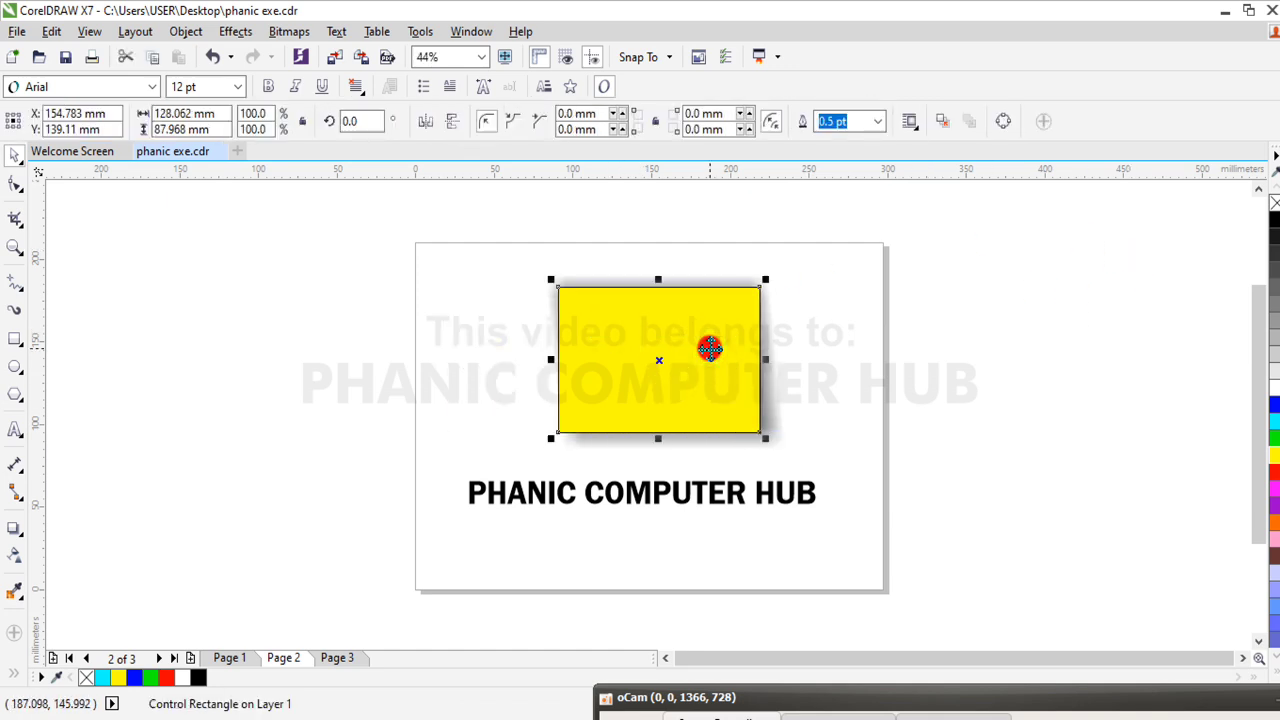
# Apply a short drop shadow to the PHANIC COMPUTER HUB text, cast downward from its top centre at about 265°
pyautogui.click(697, 505)
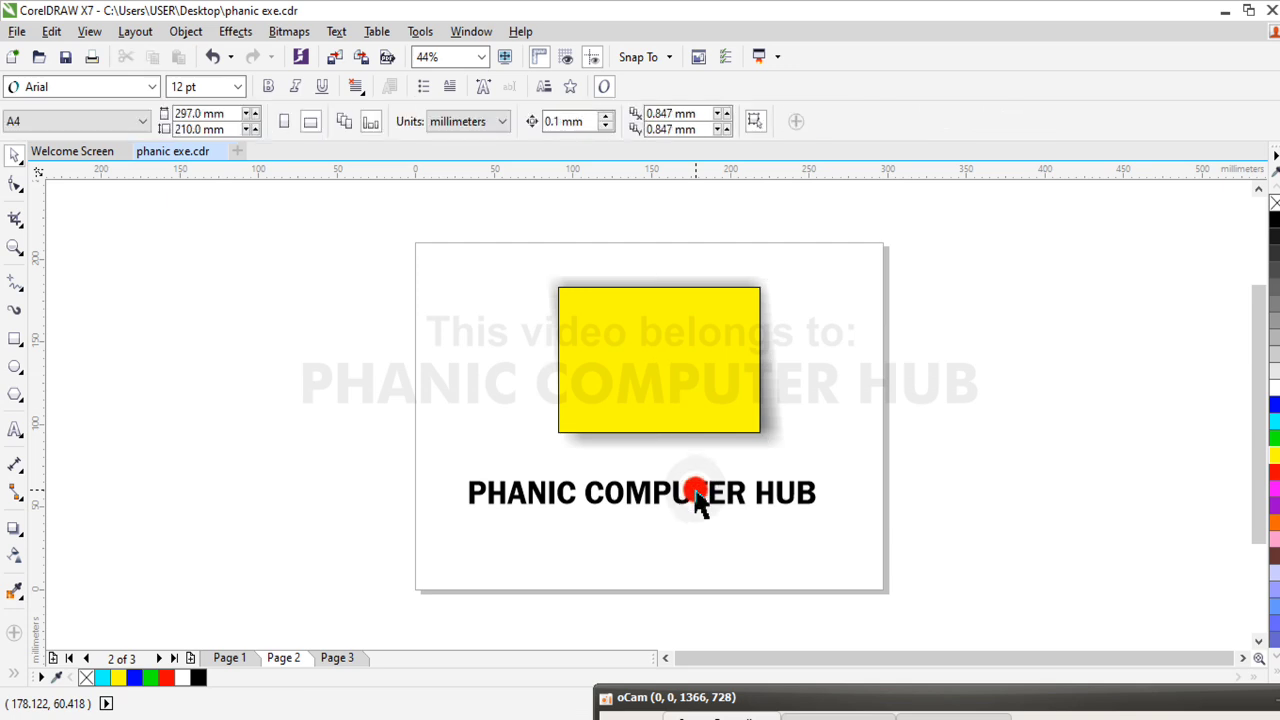
pyautogui.click(714, 498)
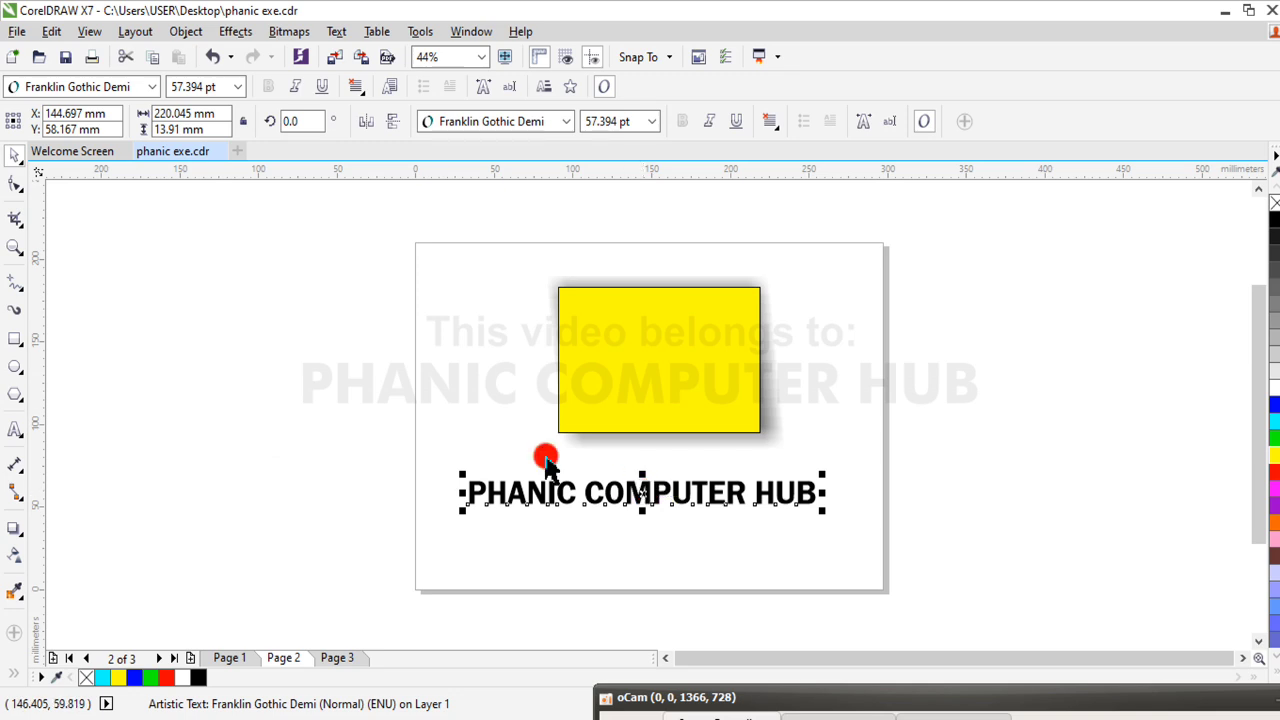
pyautogui.click(323, 430)
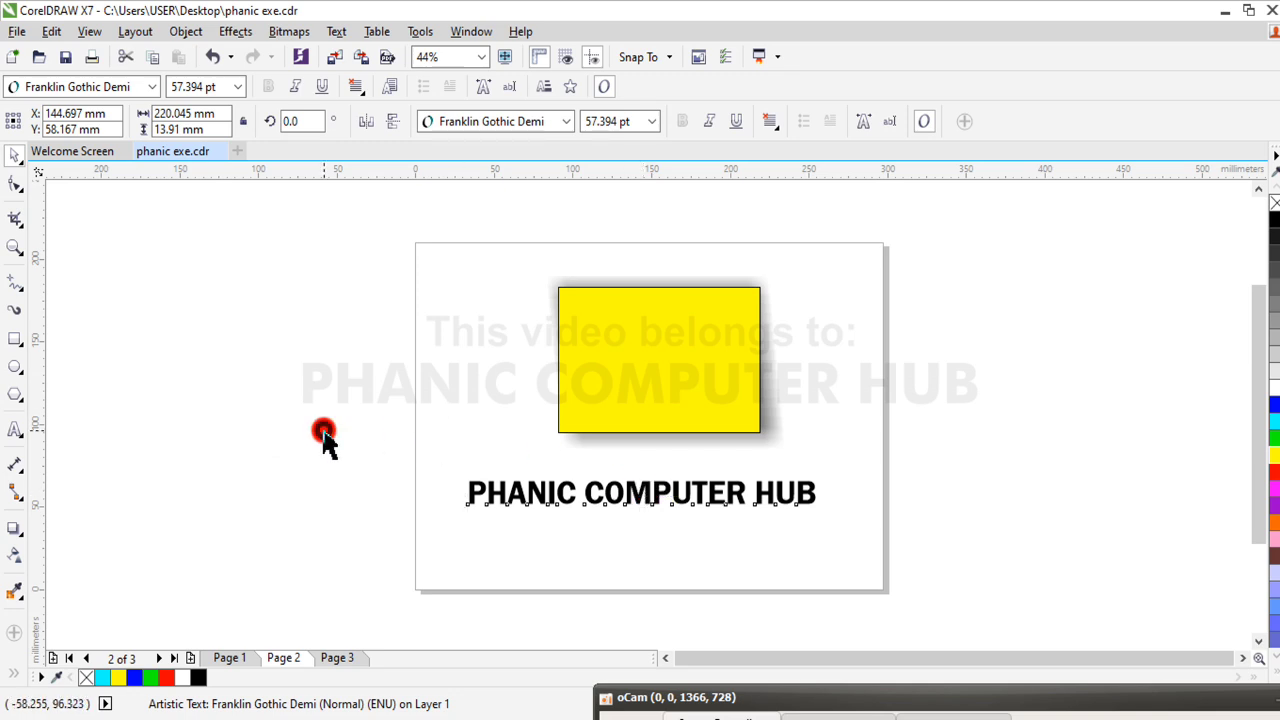
pyautogui.click(645, 505)
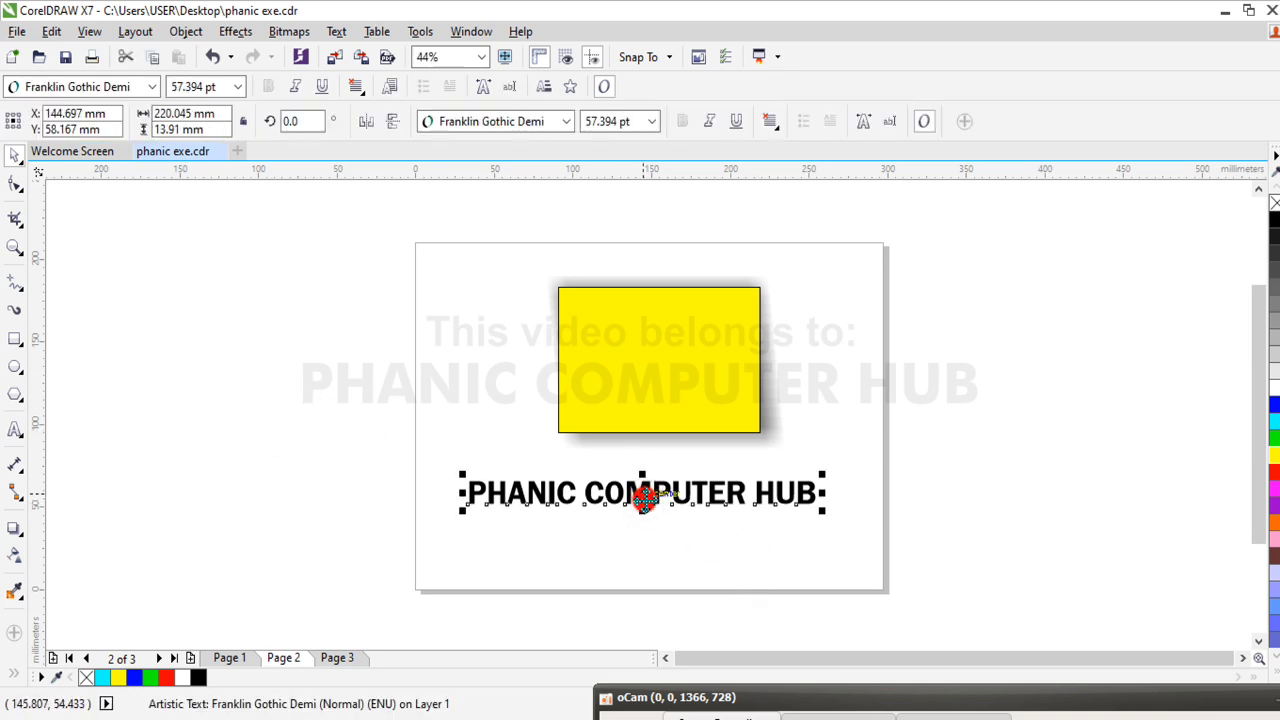
pyautogui.click(13, 533)
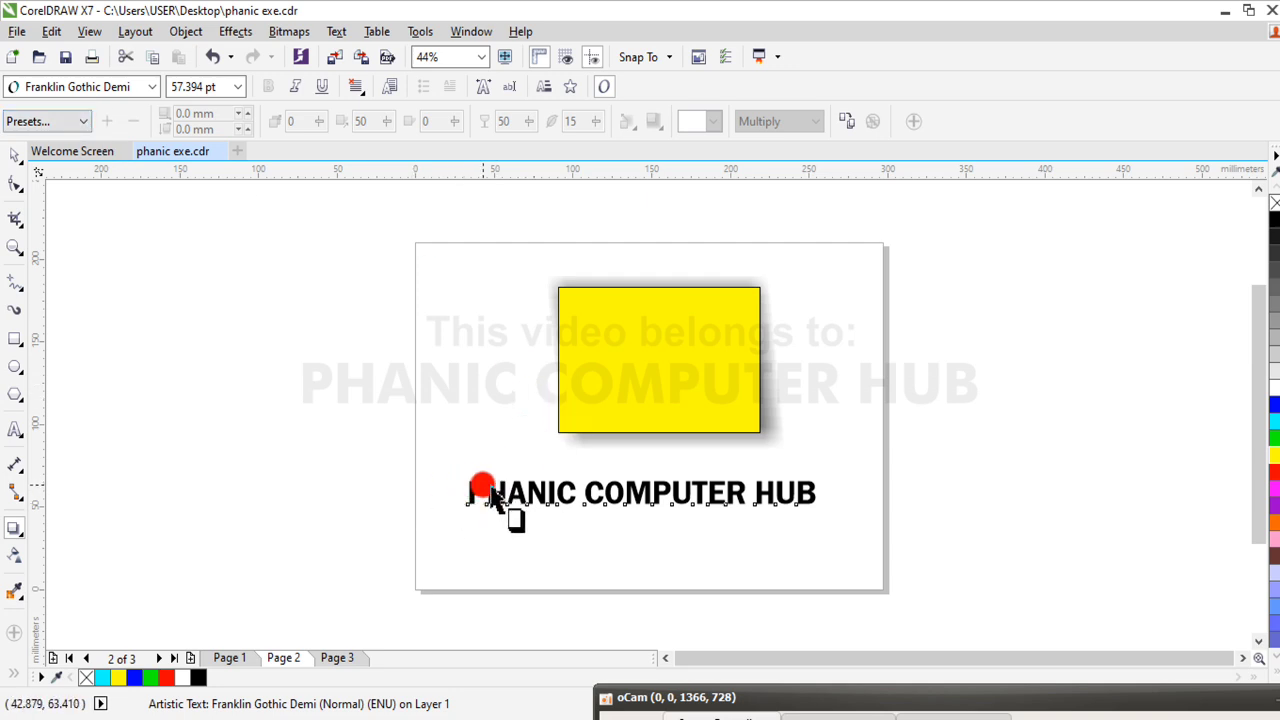
pyautogui.moveTo(486, 488); pyautogui.dragTo(481, 486)
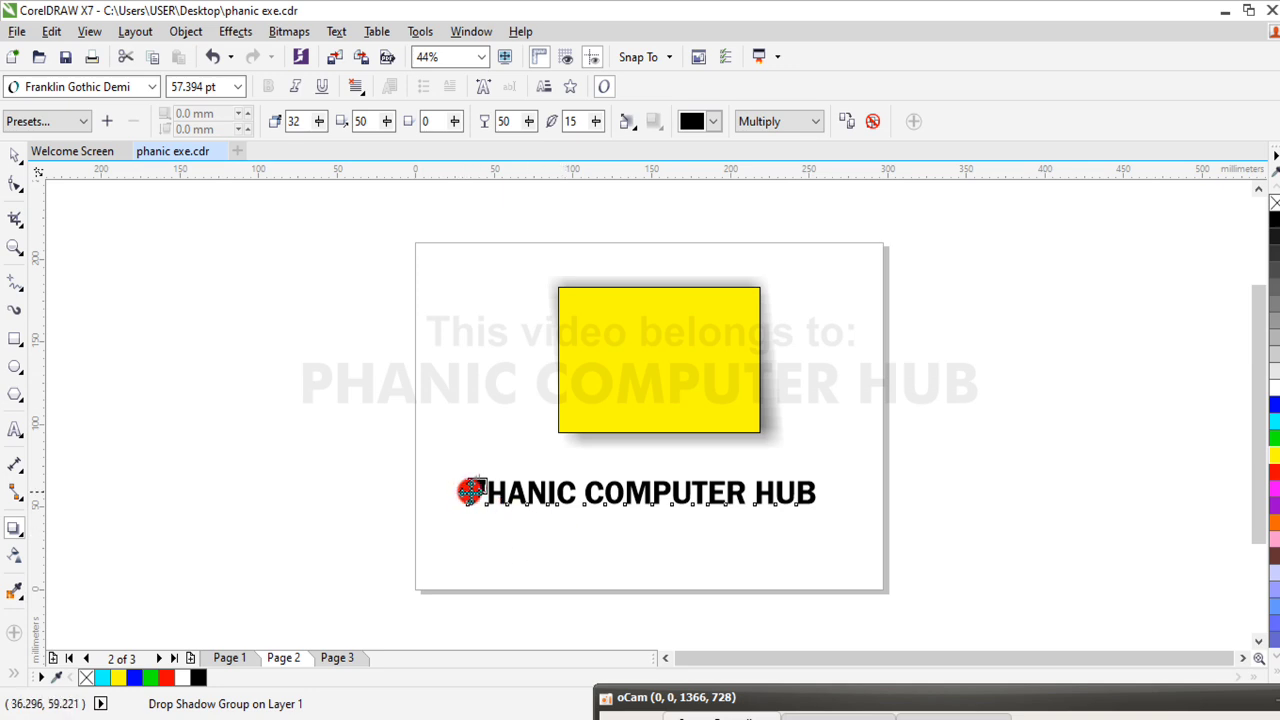
pyautogui.moveTo(460, 497); pyautogui.dragTo(638, 533)
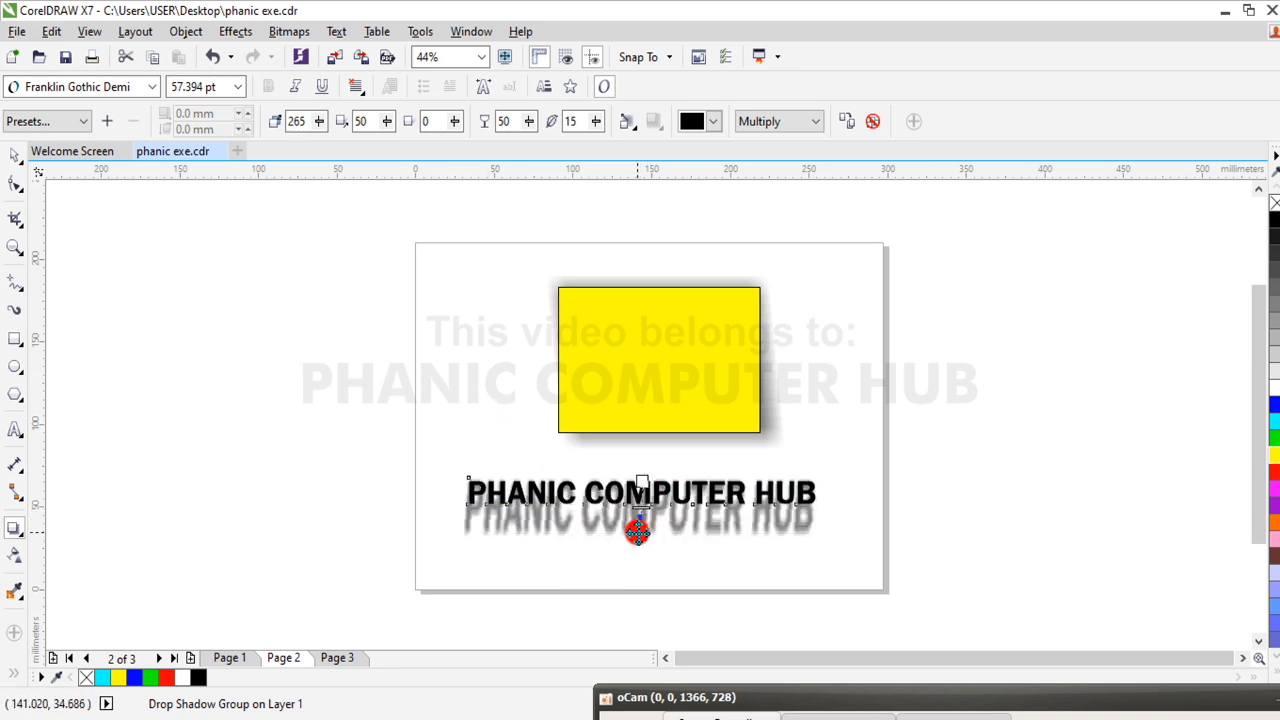
pyautogui.moveTo(637, 531); pyautogui.dragTo(639, 507)
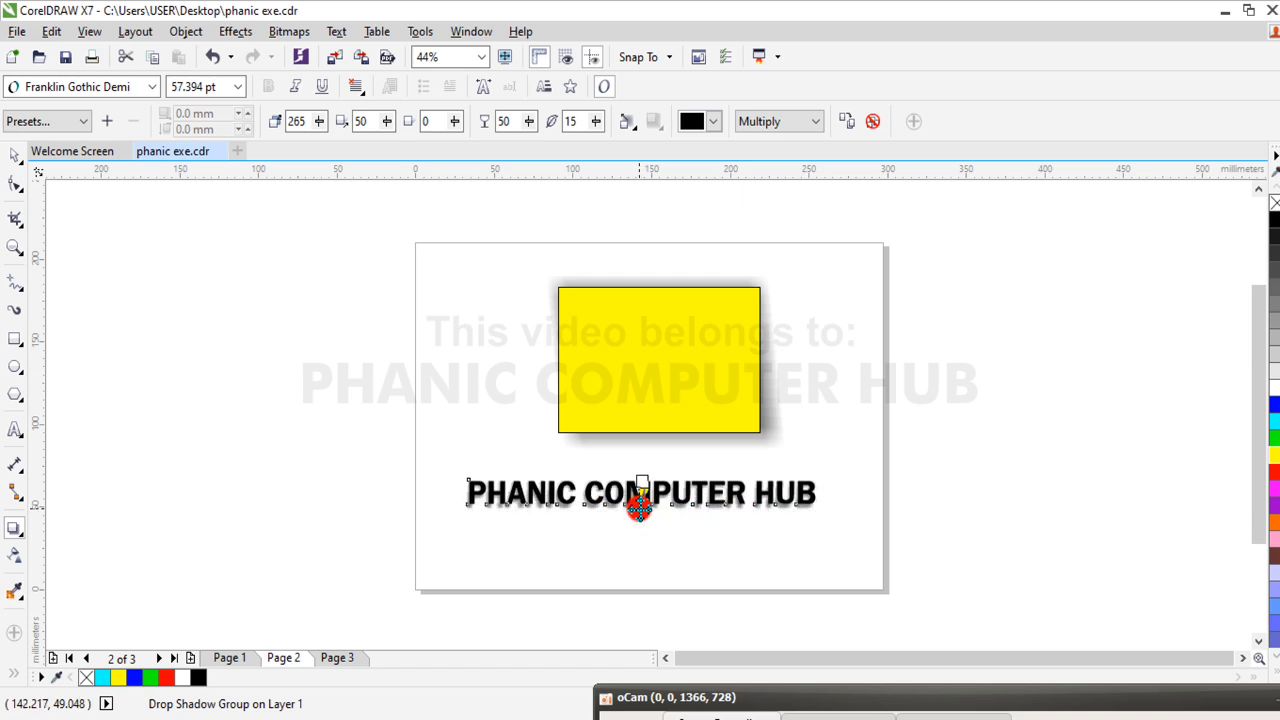
pyautogui.click(16, 158)
# Try recasting the text's drop shadow horizontally from its left edge across the word PHANIC, and undo the change
pyautogui.click(15, 247)
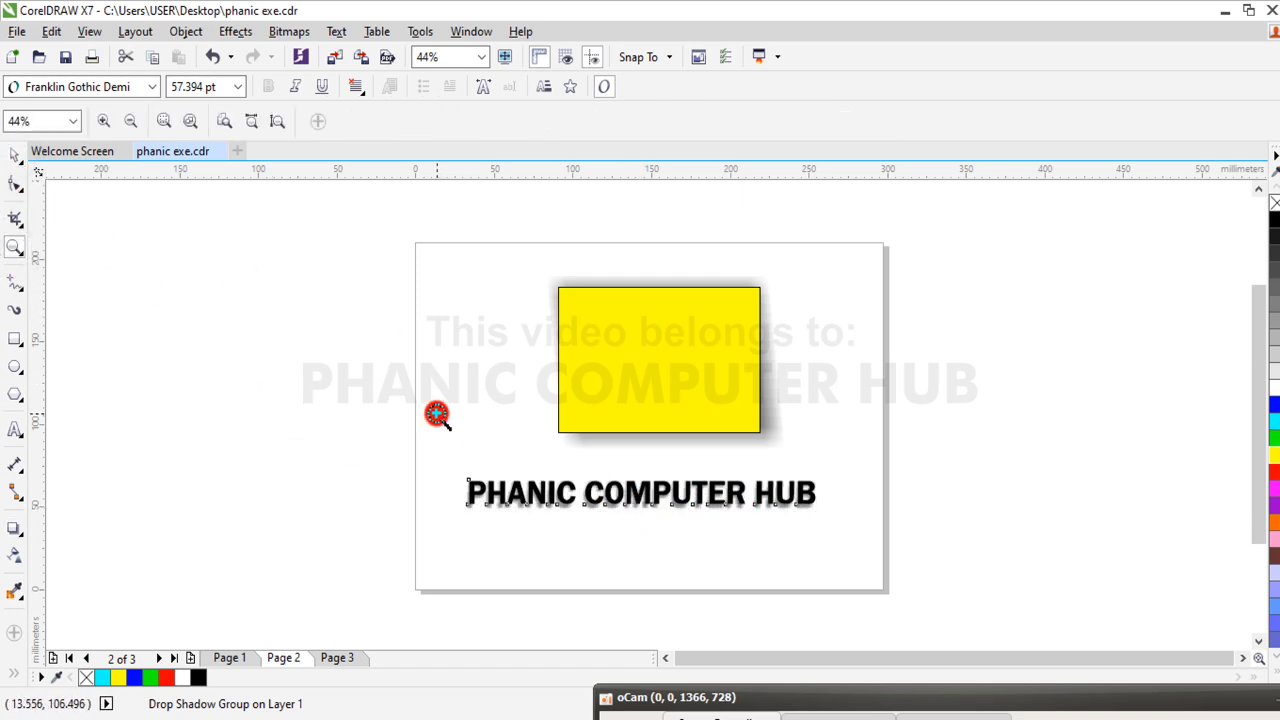
pyautogui.moveTo(386, 462); pyautogui.dragTo(592, 526)
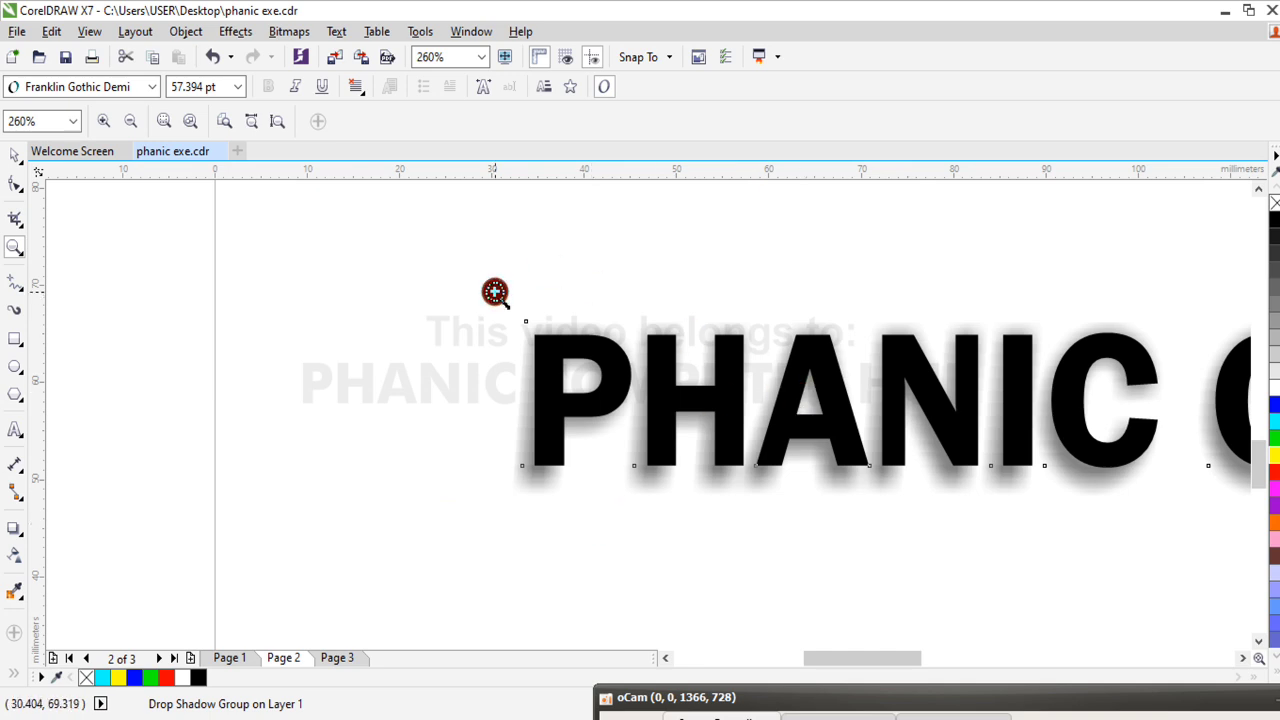
pyautogui.moveTo(495, 292); pyautogui.dragTo(1206, 537)
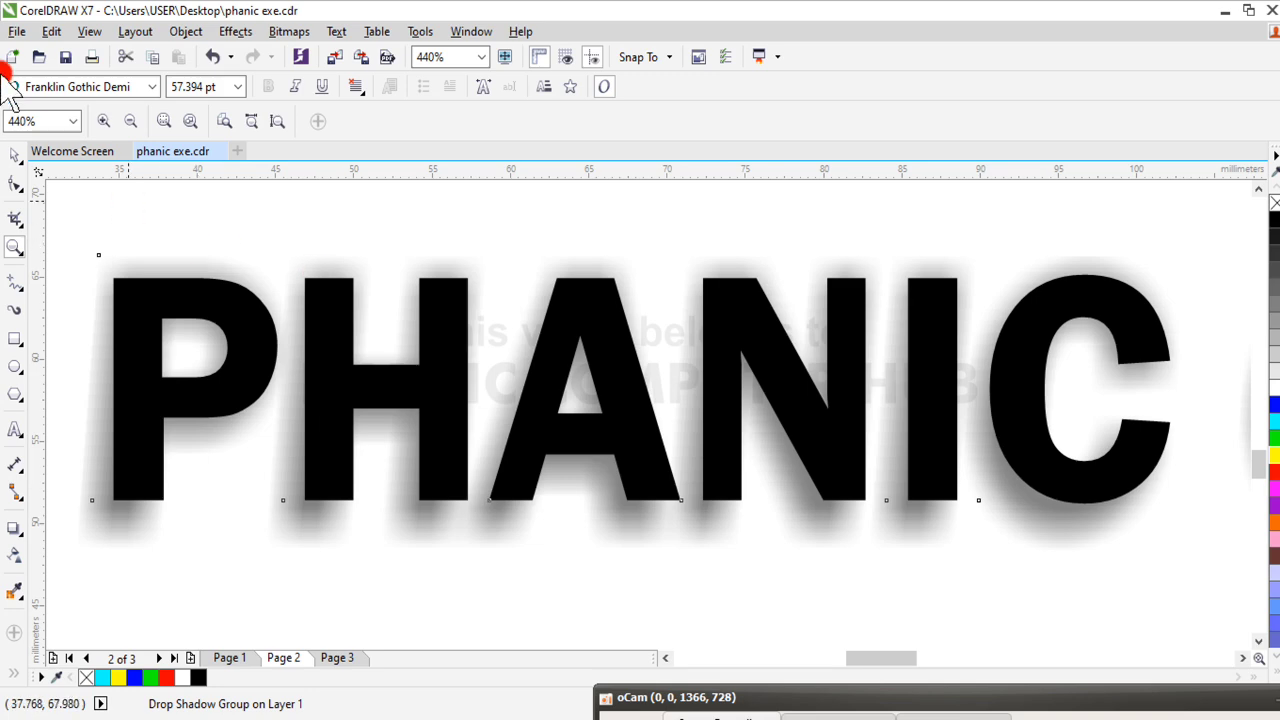
pyautogui.click(15, 530)
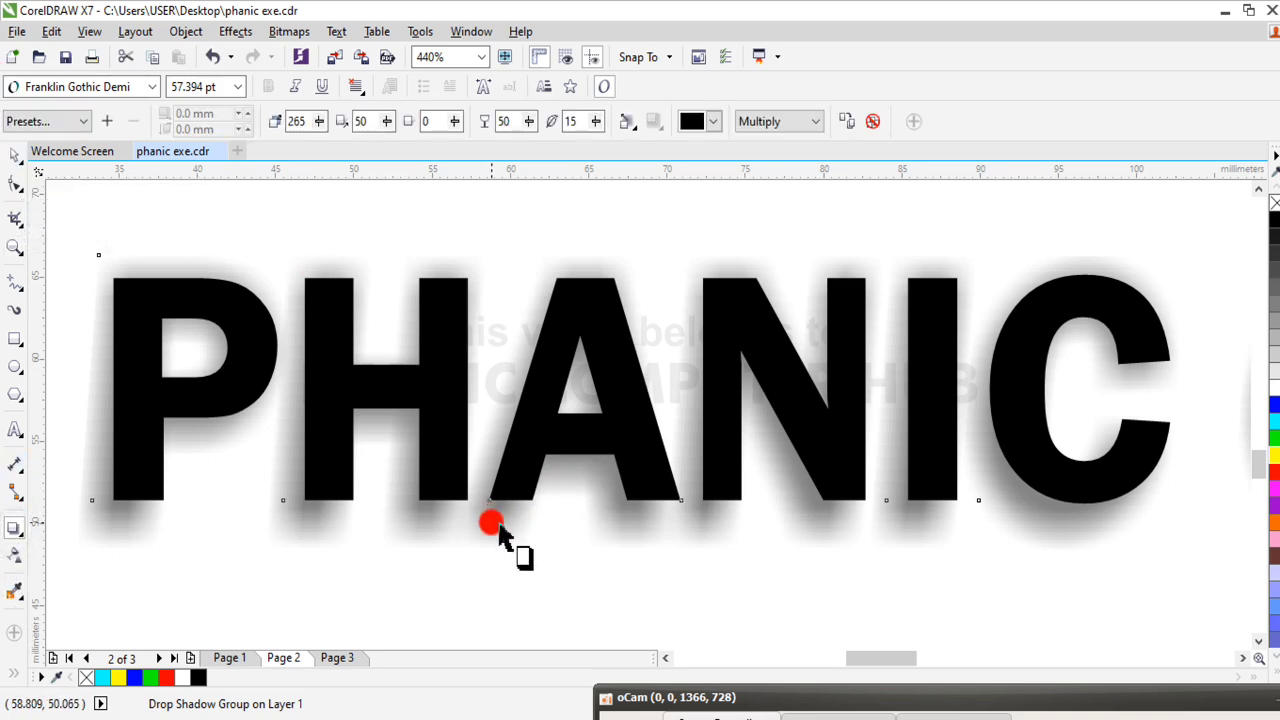
pyautogui.moveTo(500, 528); pyautogui.dragTo(1215, 384)
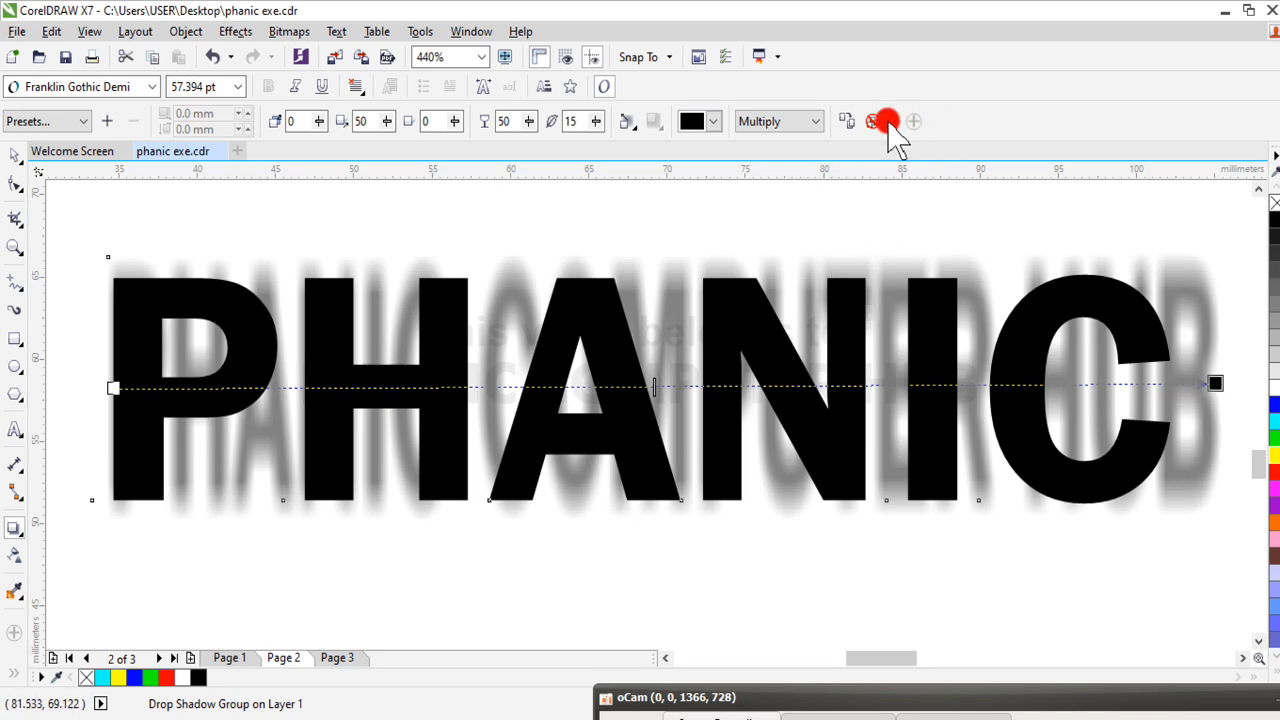
pyautogui.hotkey('ctrl', 'z')
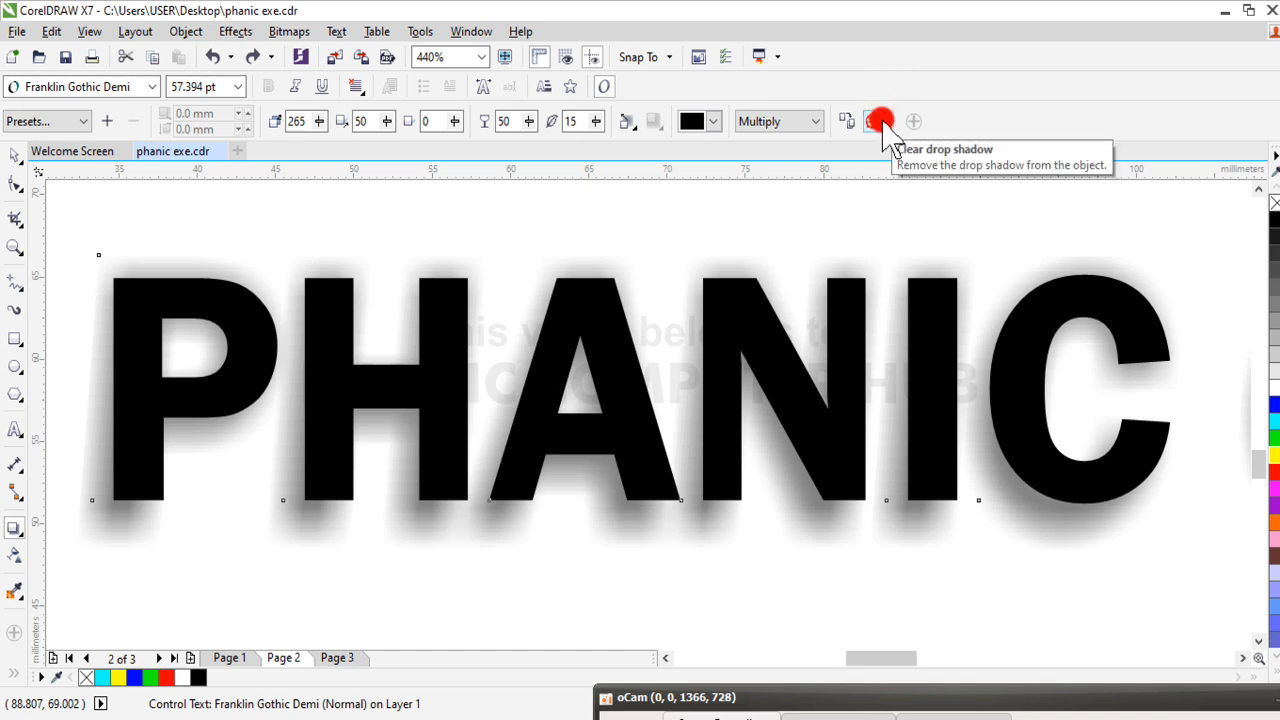
# Clear the drop shadow from the PHANIC COMPUTER HUB text and show the whole page again
pyautogui.click(874, 121)
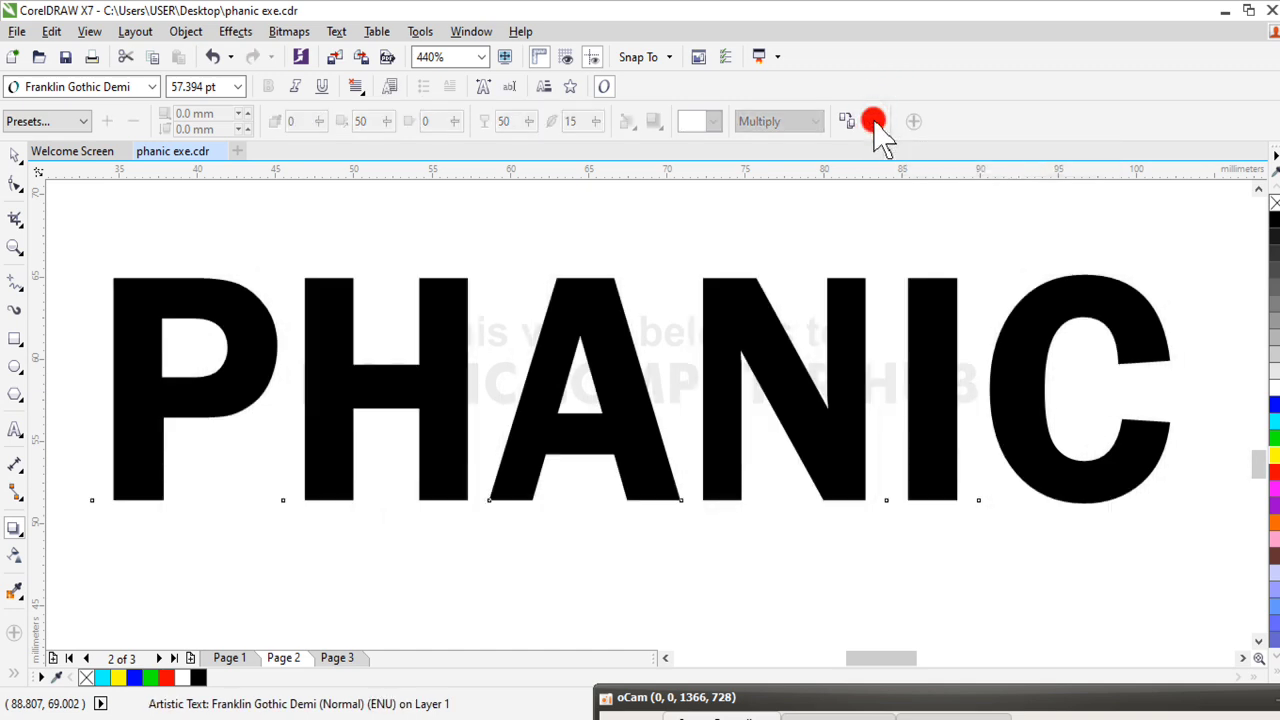
pyautogui.click(15, 168)
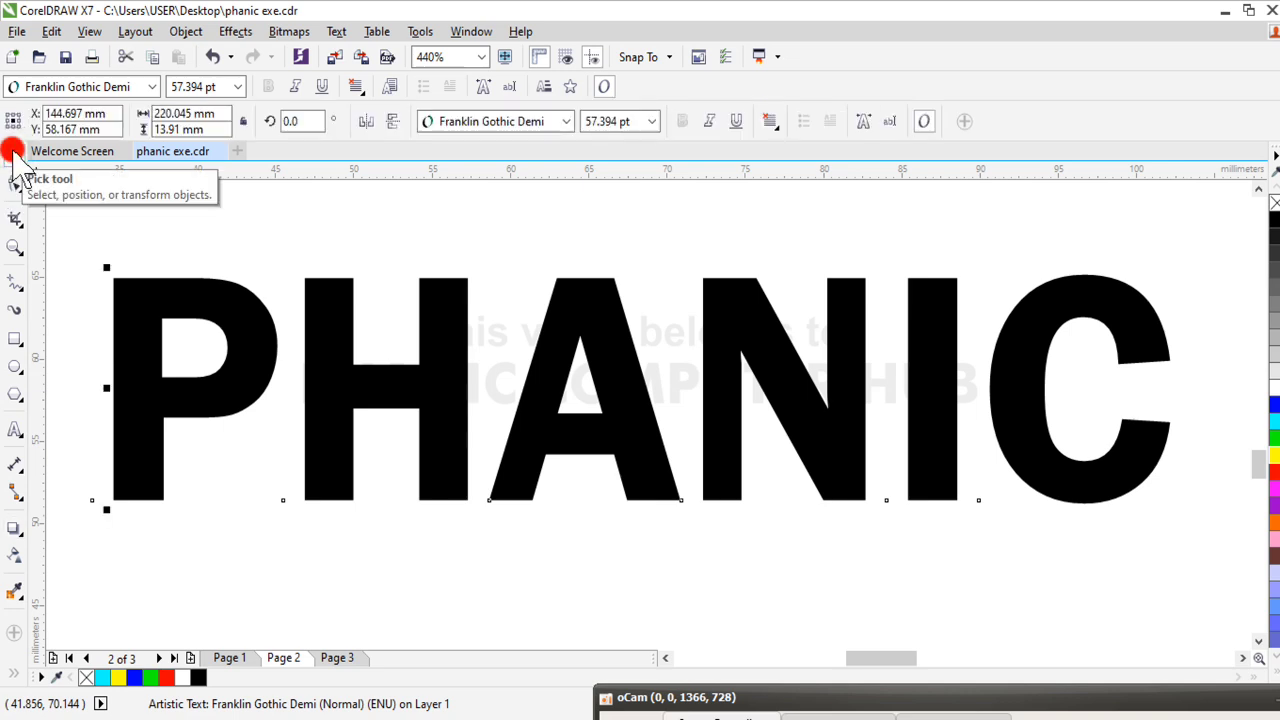
pyautogui.hotkey('shift', 'F4')
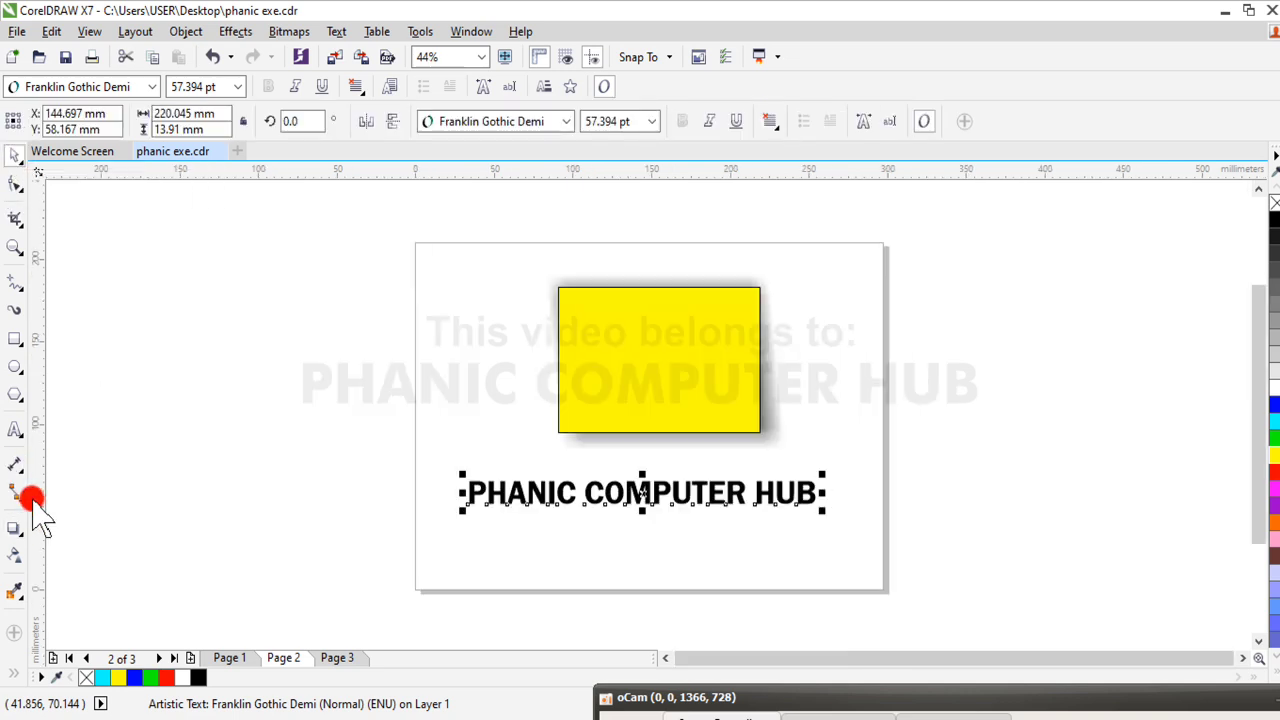
pyautogui.click(192, 446)
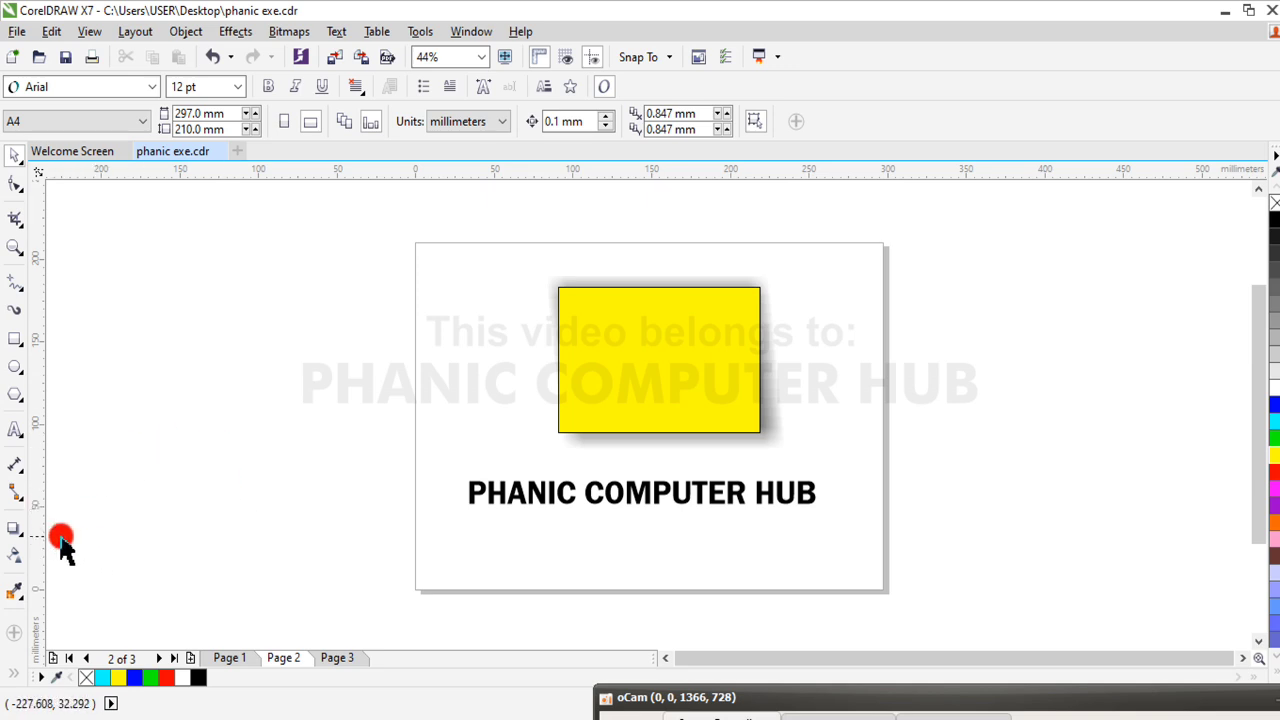
pyautogui.click(688, 495)
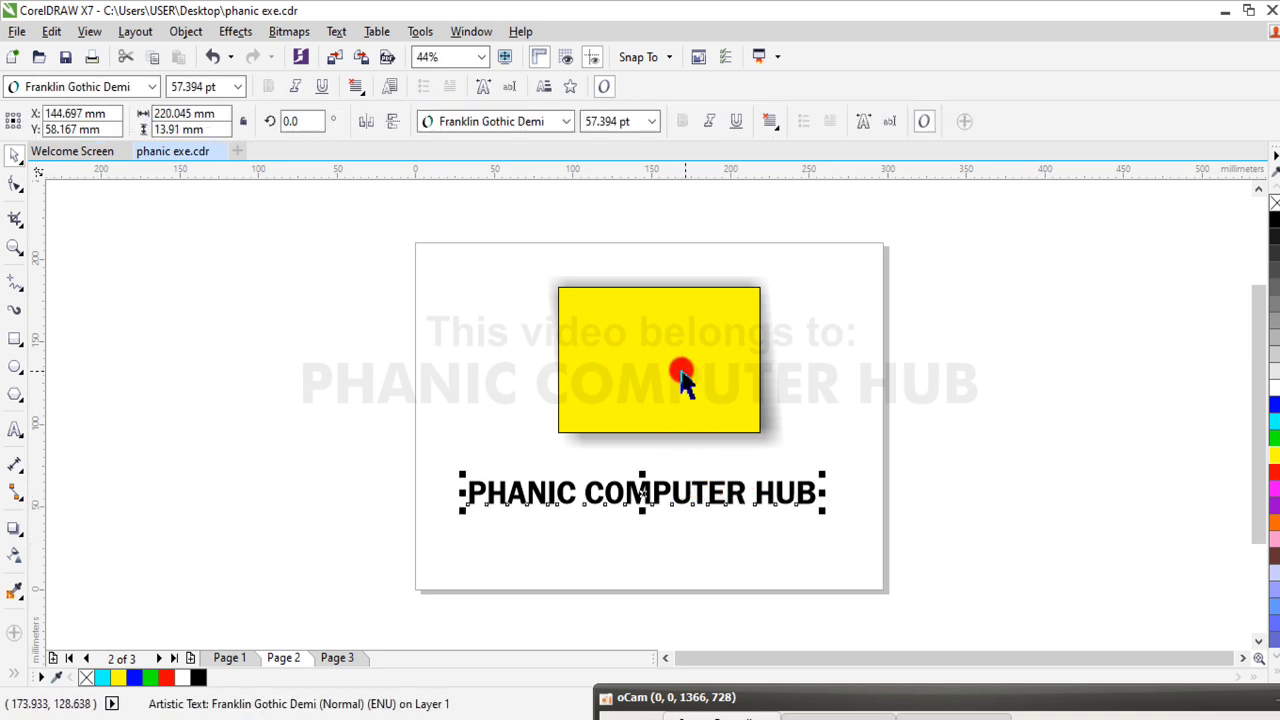
pyautogui.click(20, 538)
pyautogui.moveTo(22, 535); pyautogui.dragTo(80, 553)
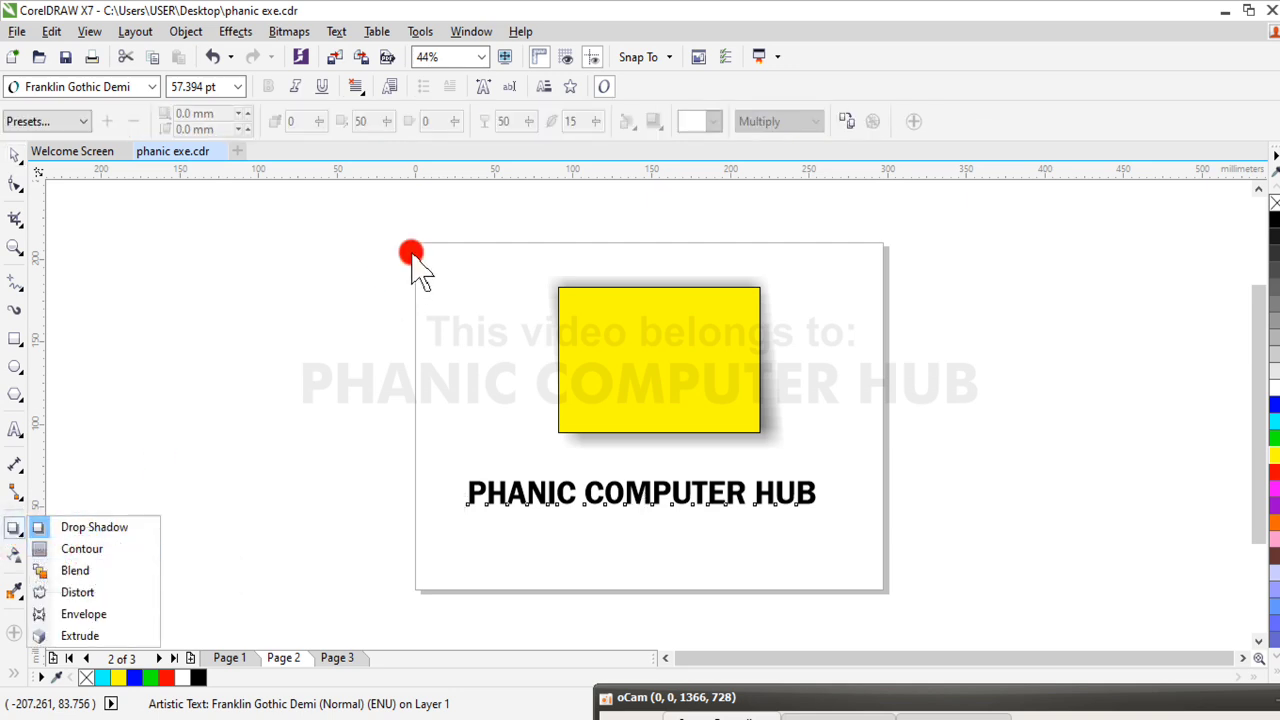
pyautogui.click(320, 314)
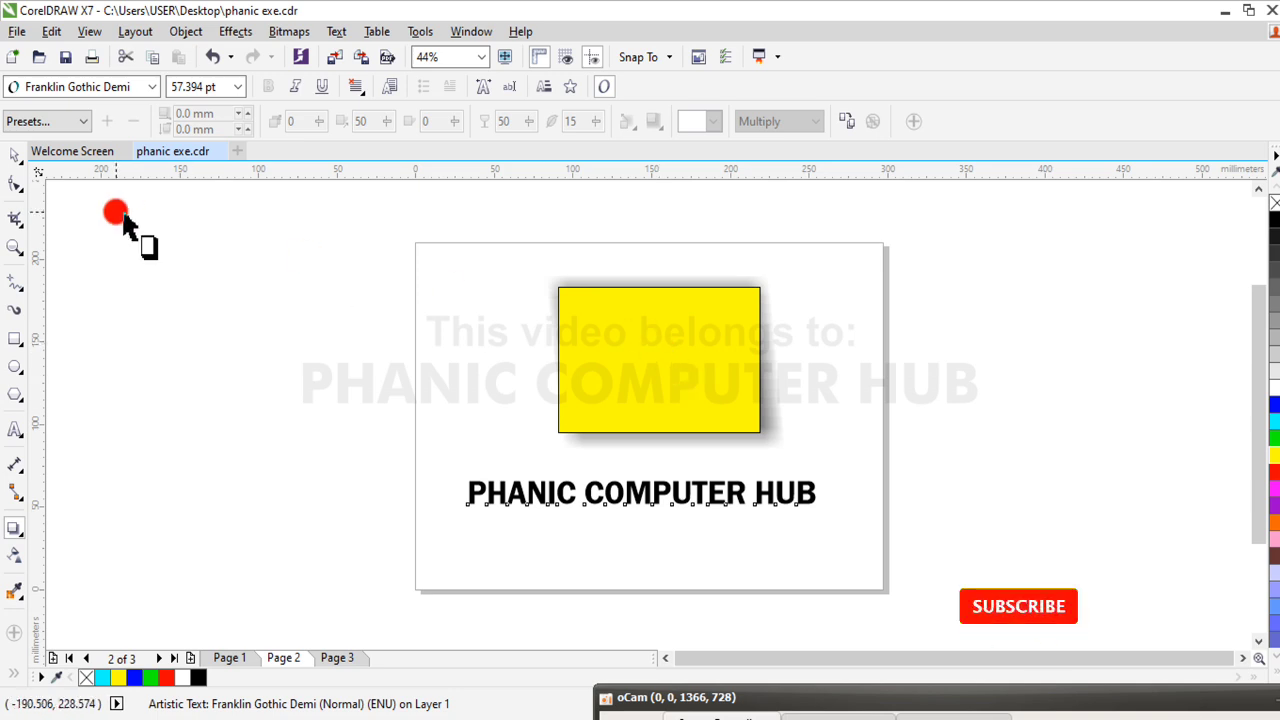
pyautogui.click(14, 156)
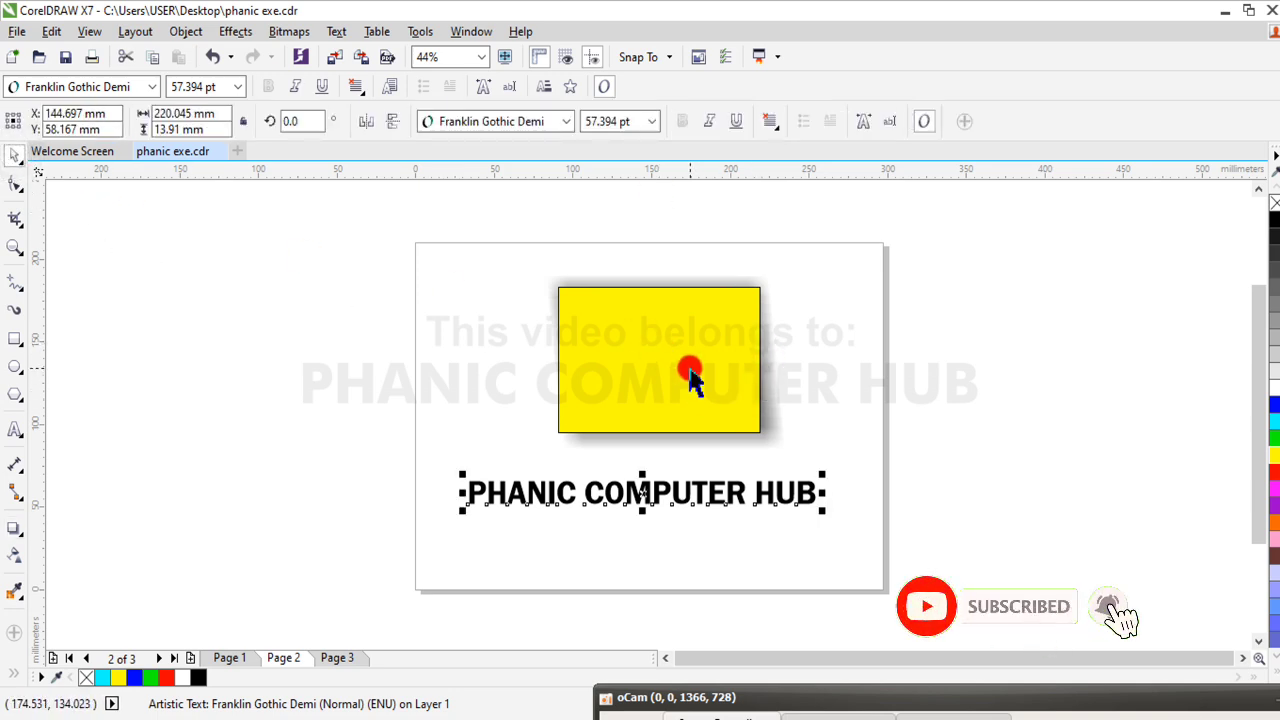
pyautogui.click(695, 372)
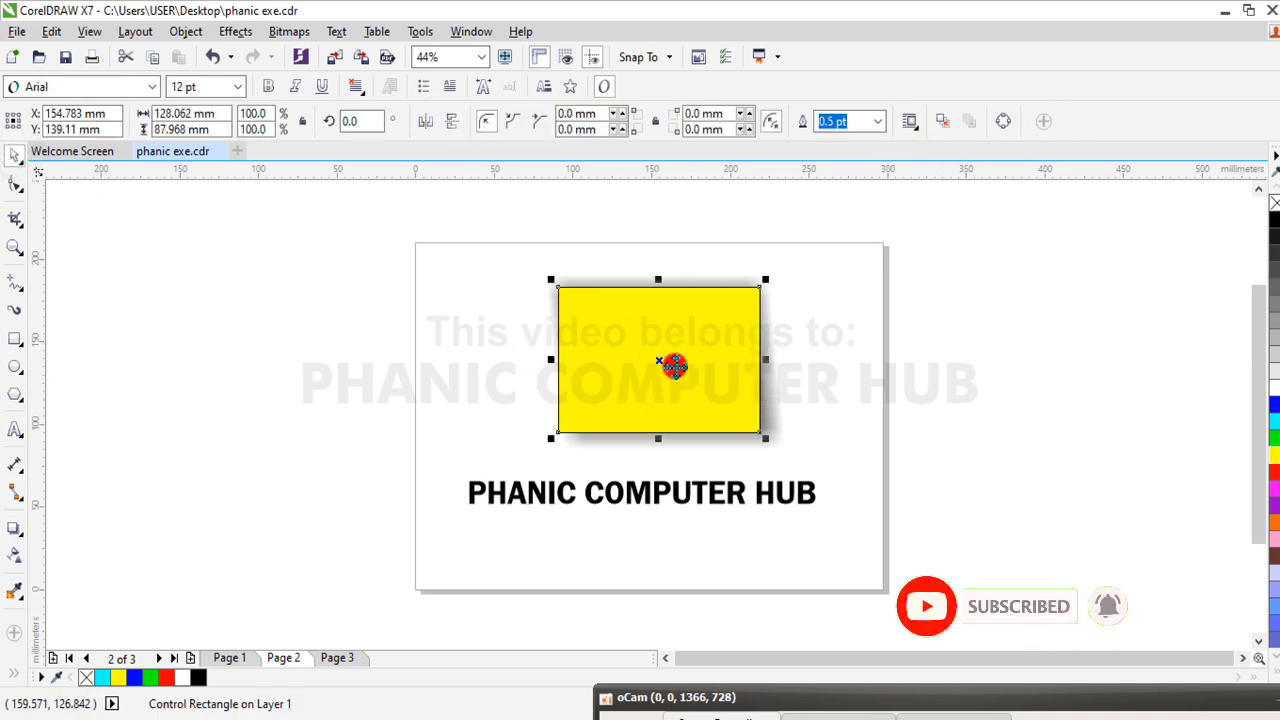
pyautogui.click(256, 366)
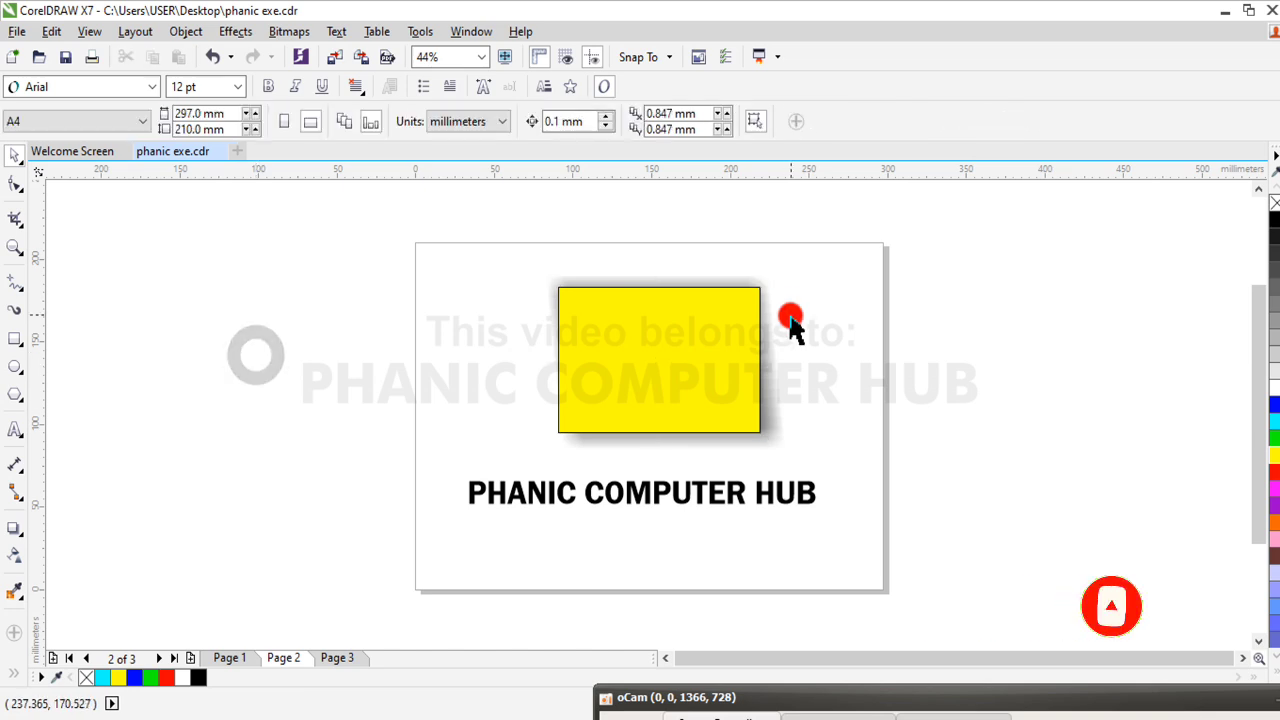
# Recast the yellow rectangle's drop shadow at about 295°, and clear the shadow from the rectangle
pyautogui.click(651, 335)
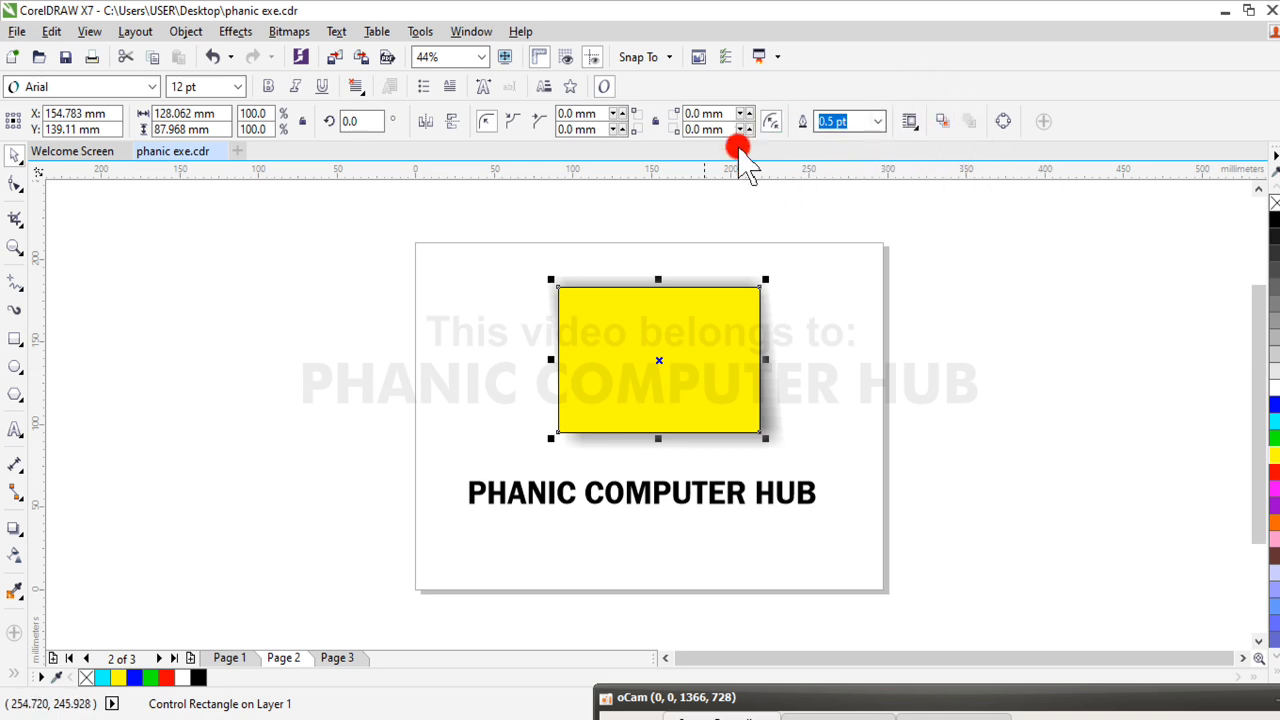
pyautogui.click(13, 530)
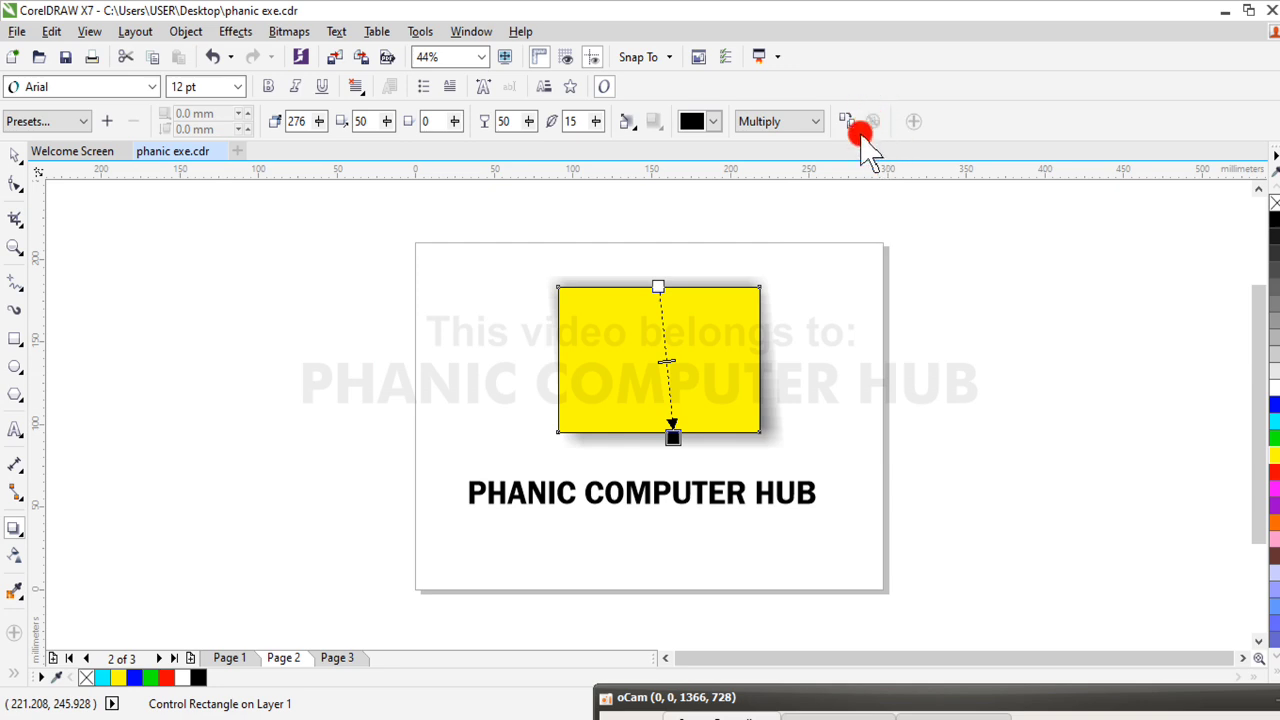
pyautogui.moveTo(674, 437); pyautogui.dragTo(708, 398)
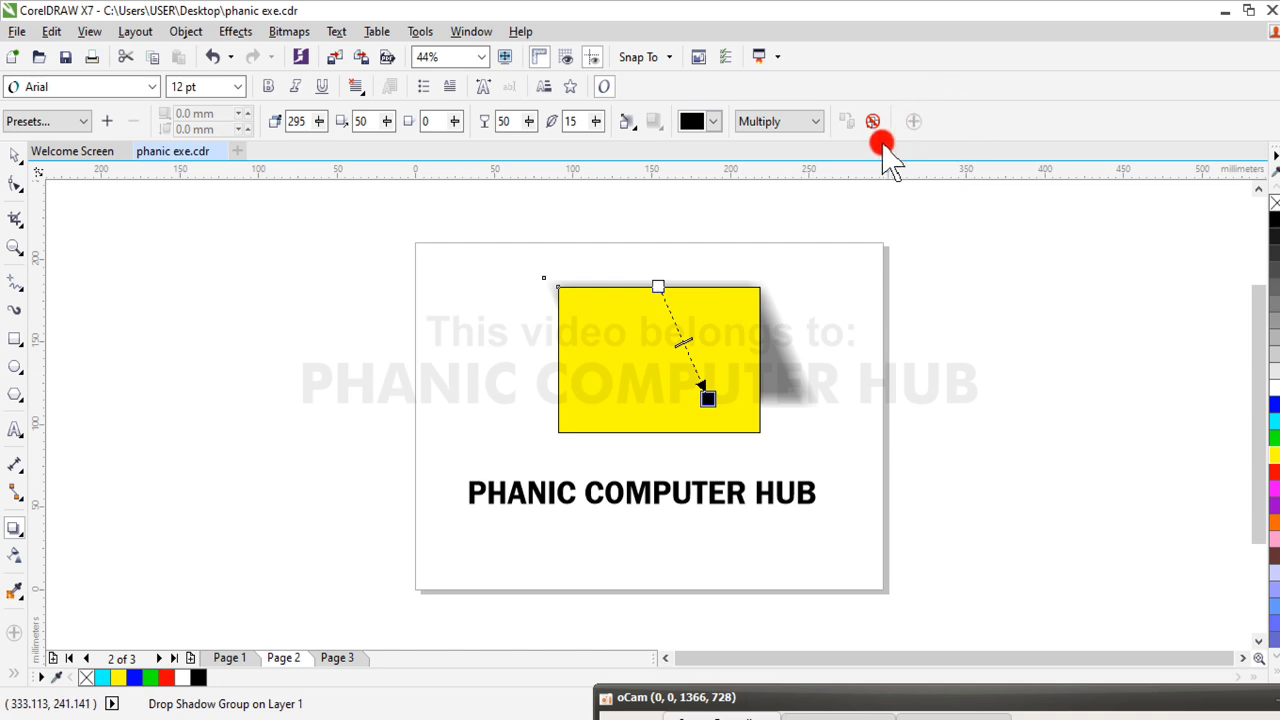
pyautogui.click(870, 121)
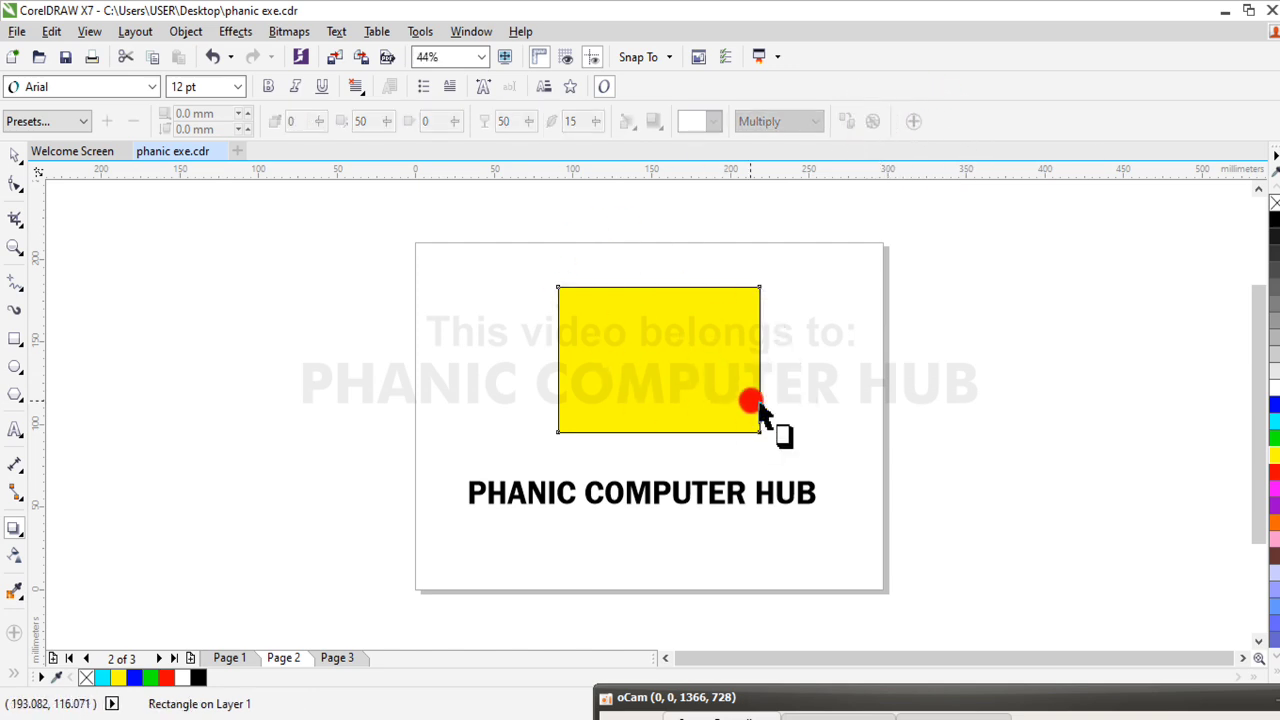
pyautogui.click(15, 160)
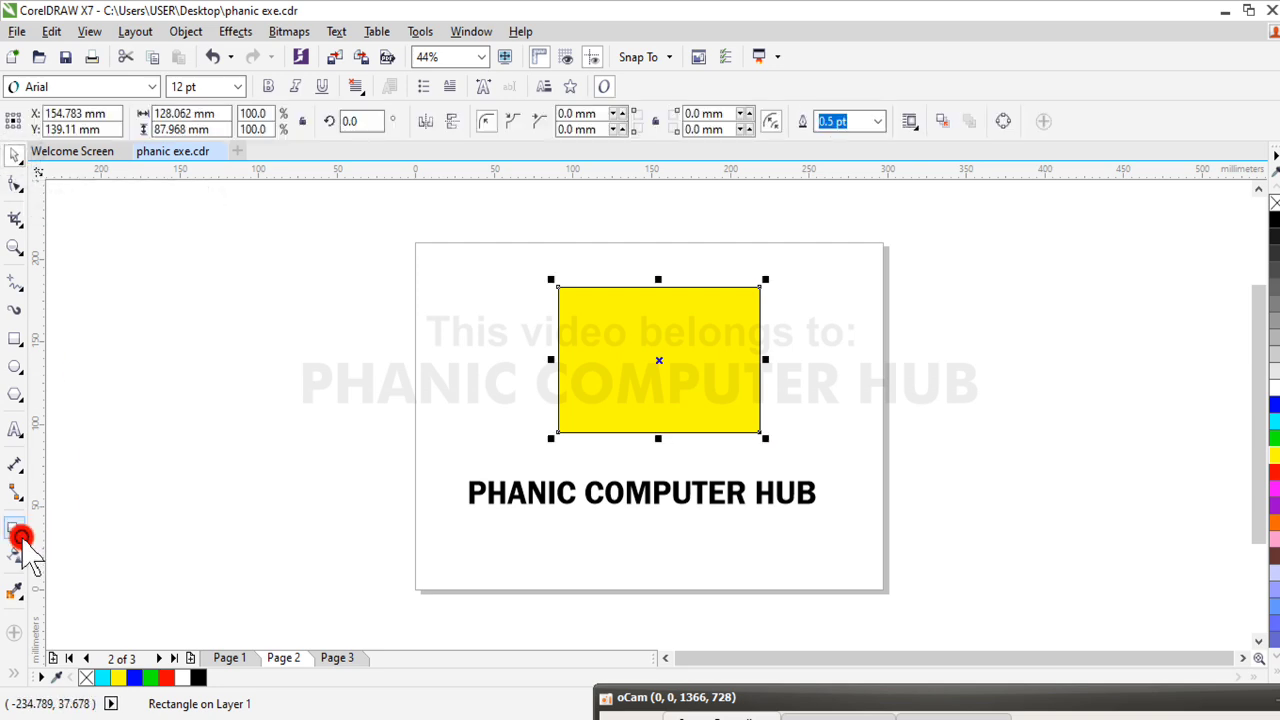
pyautogui.moveTo(23, 543); pyautogui.dragTo(125, 557)
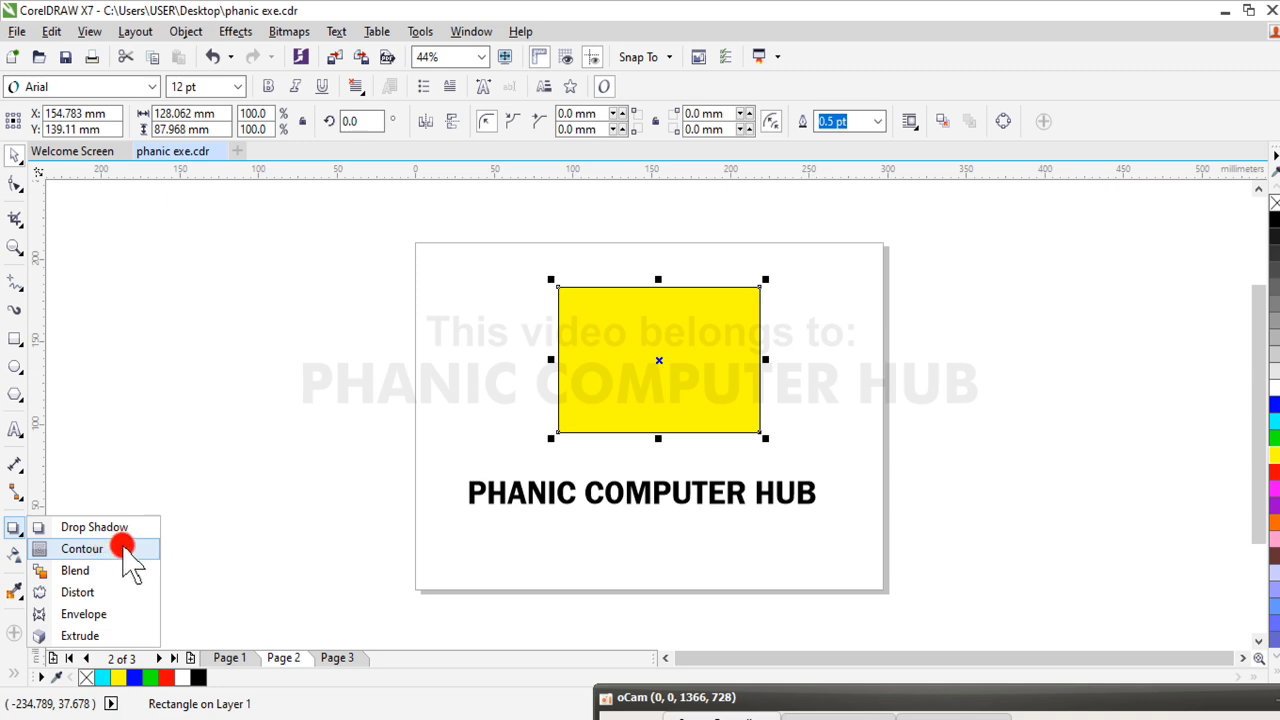
pyautogui.moveTo(124, 549); pyautogui.dragTo(281, 492)
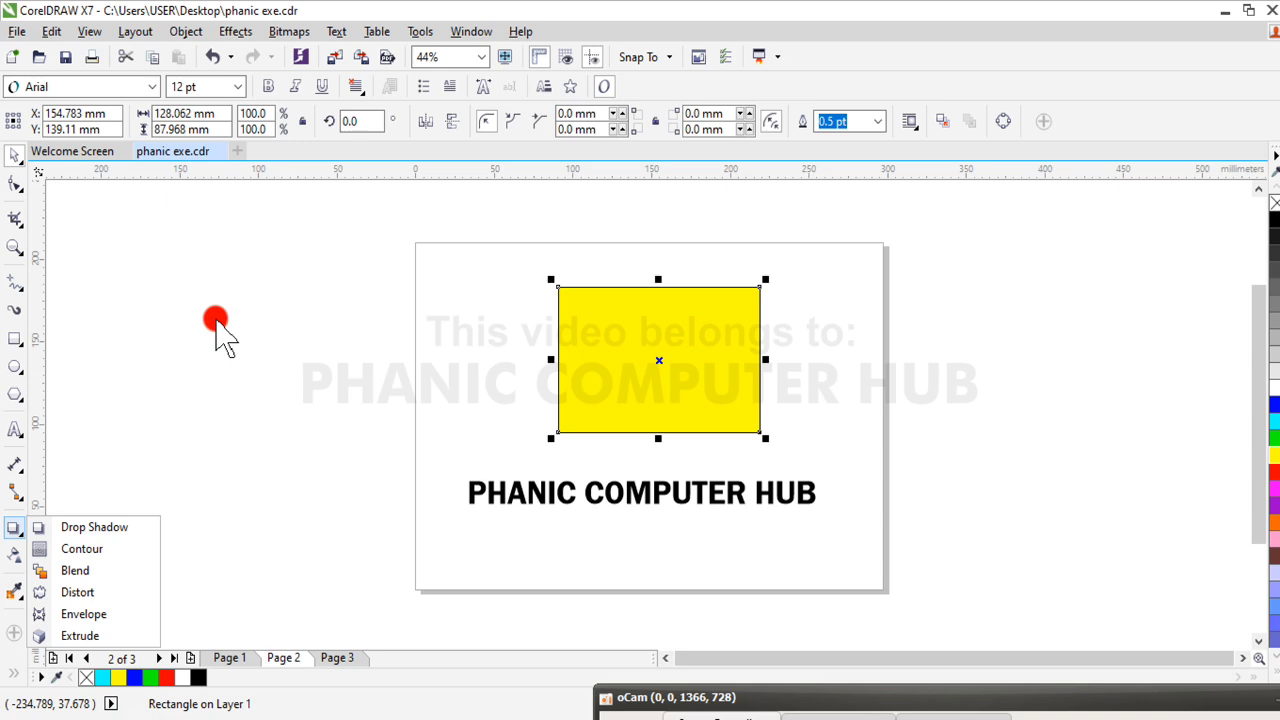
pyautogui.click(221, 333)
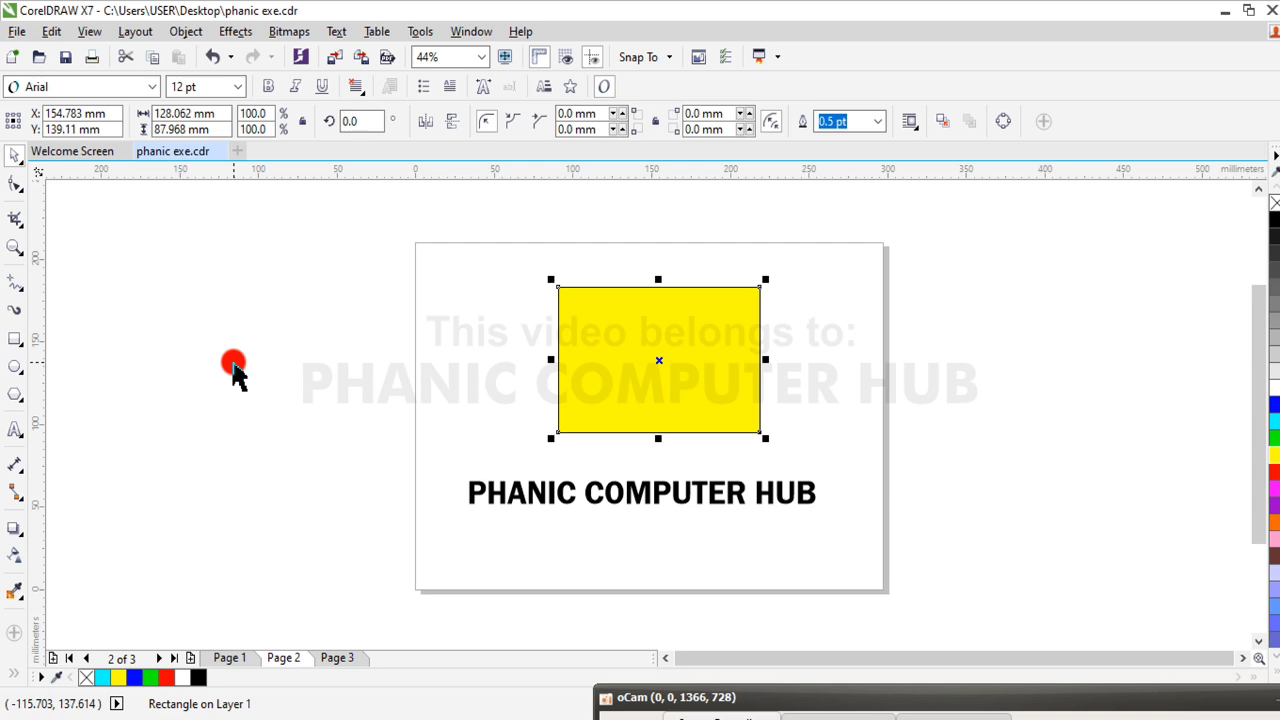
pyautogui.click(16, 536)
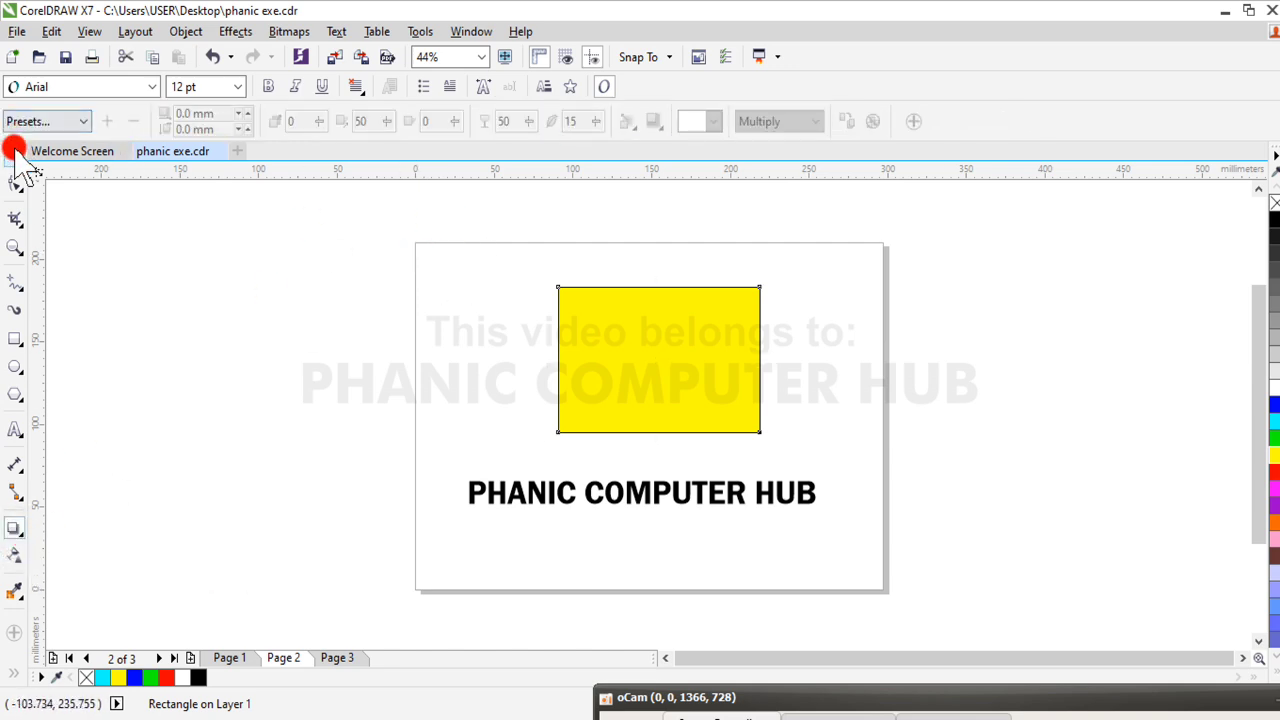
pyautogui.click(15, 156)
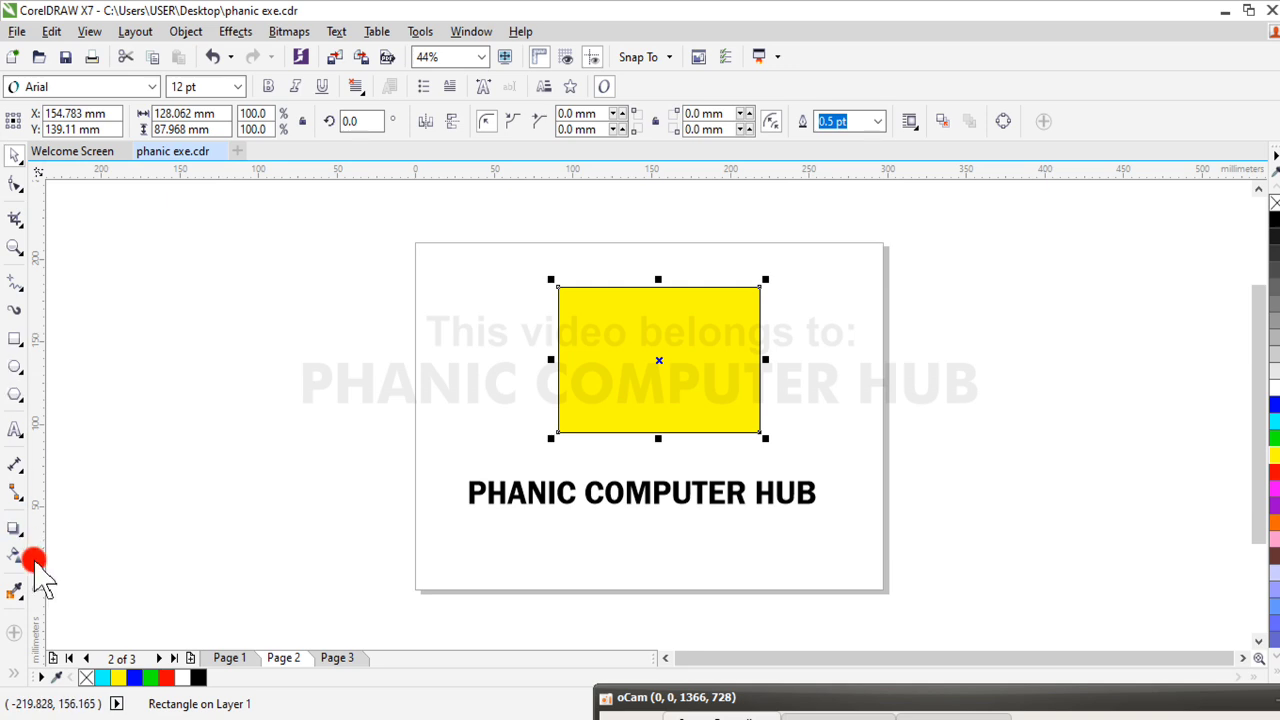
# Apply a contour to the yellow rectangle using the Flow Outward preset
pyautogui.click(18, 530)
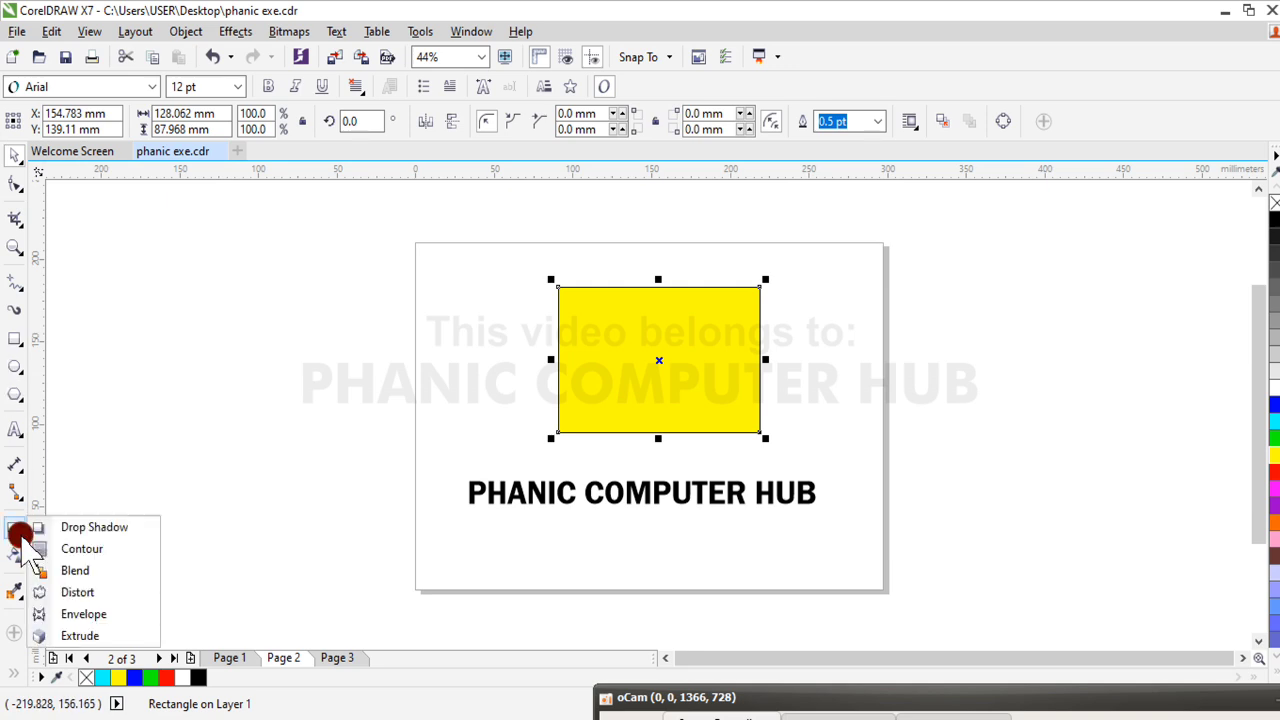
pyautogui.click(90, 548)
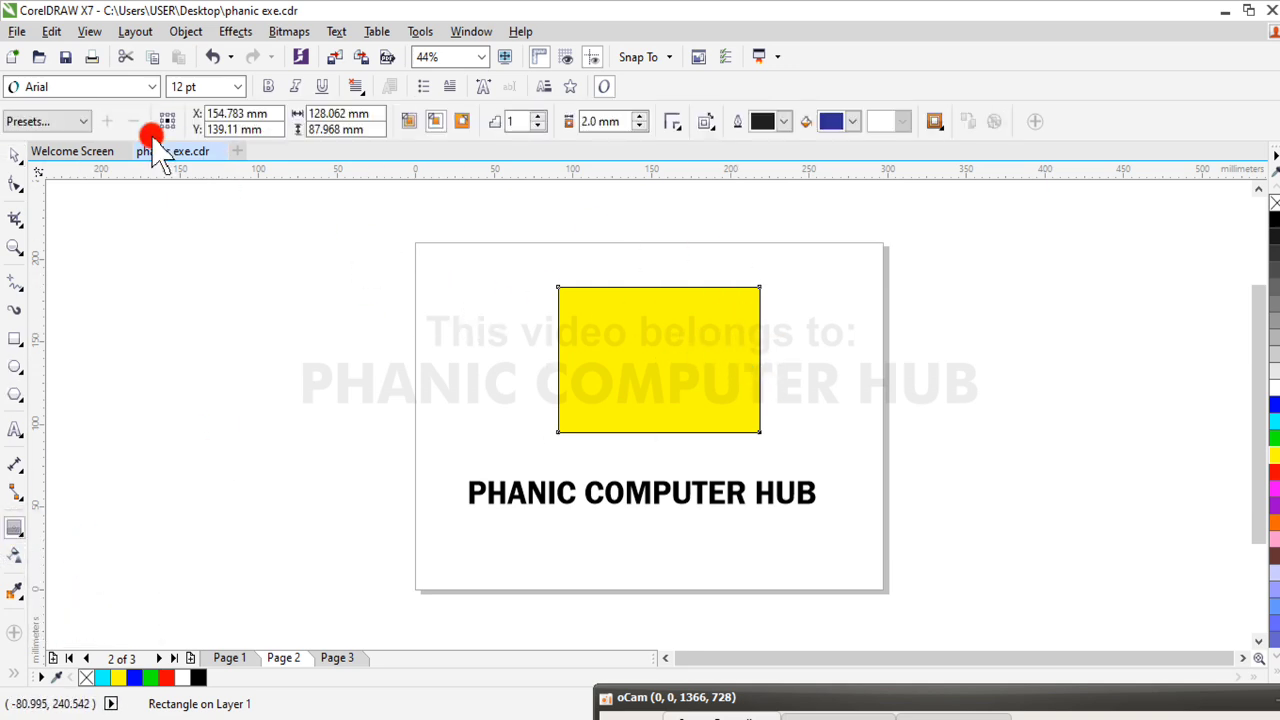
pyautogui.click(85, 121)
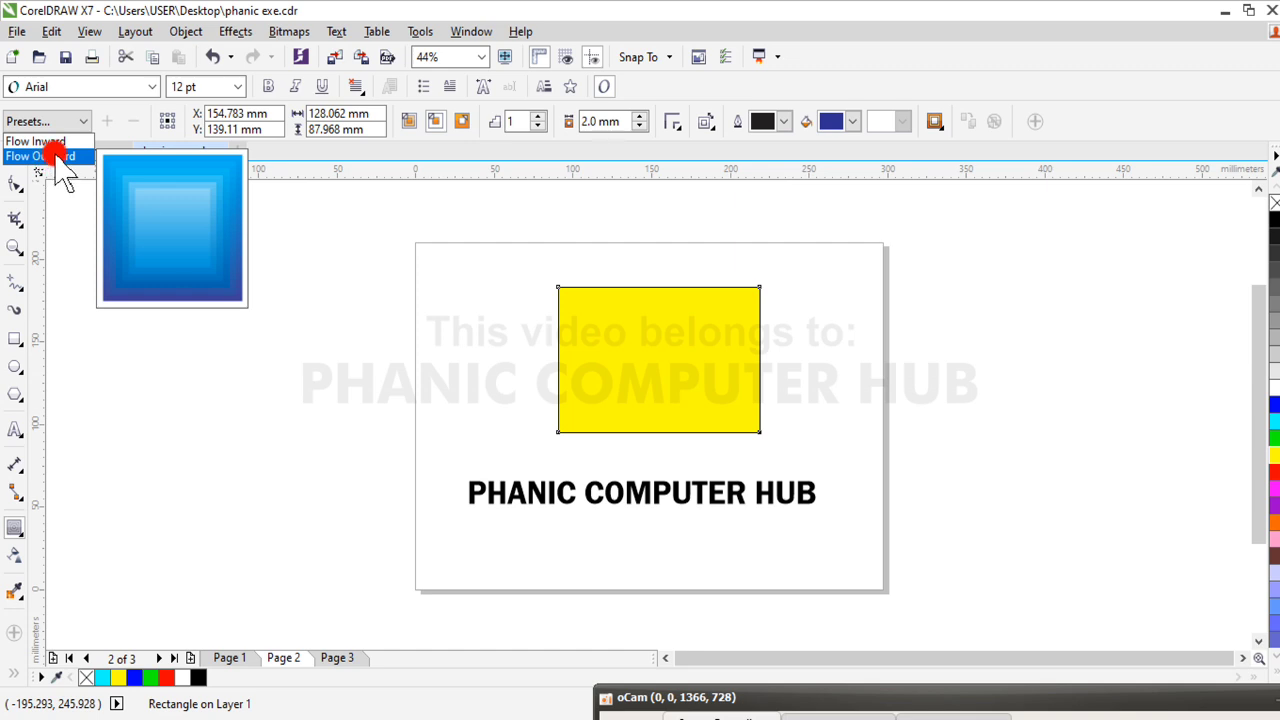
pyautogui.click(50, 156)
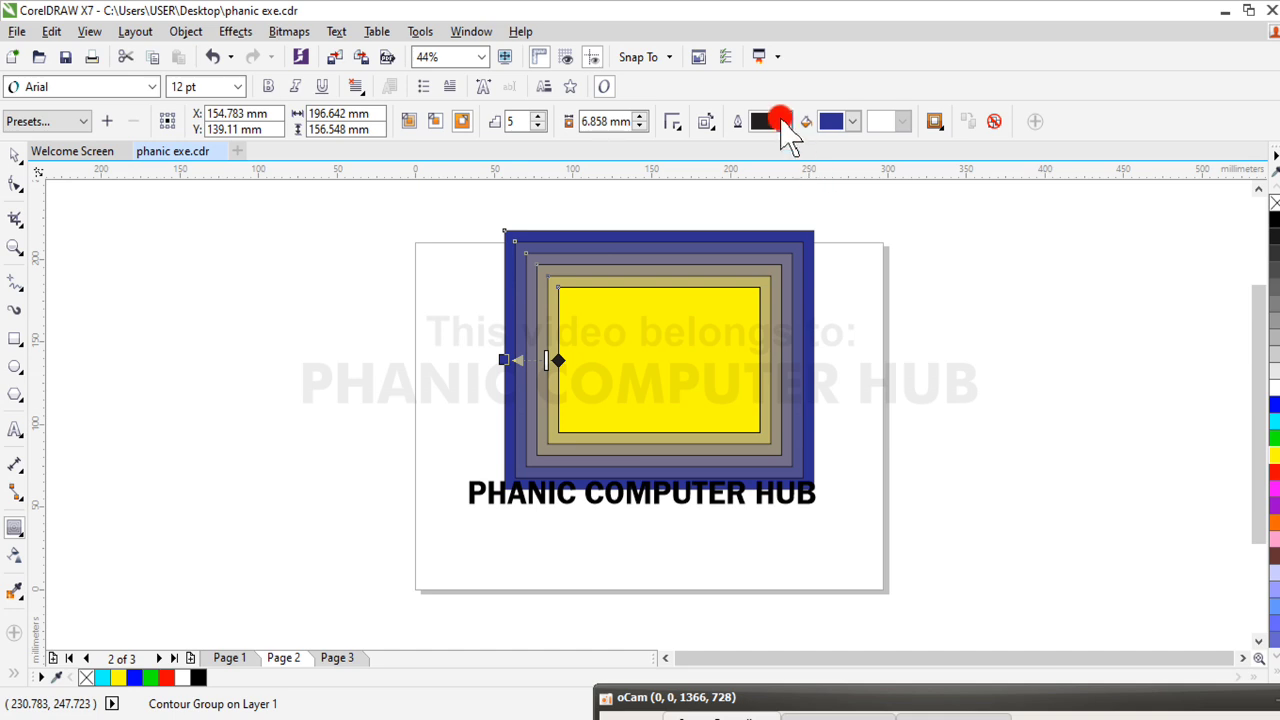
# Reduce the rectangle's contour to 2 steps, and raise the number of contour steps to 11
pyautogui.click(539, 127)
pyautogui.click(539, 127)
pyautogui.click(539, 127)
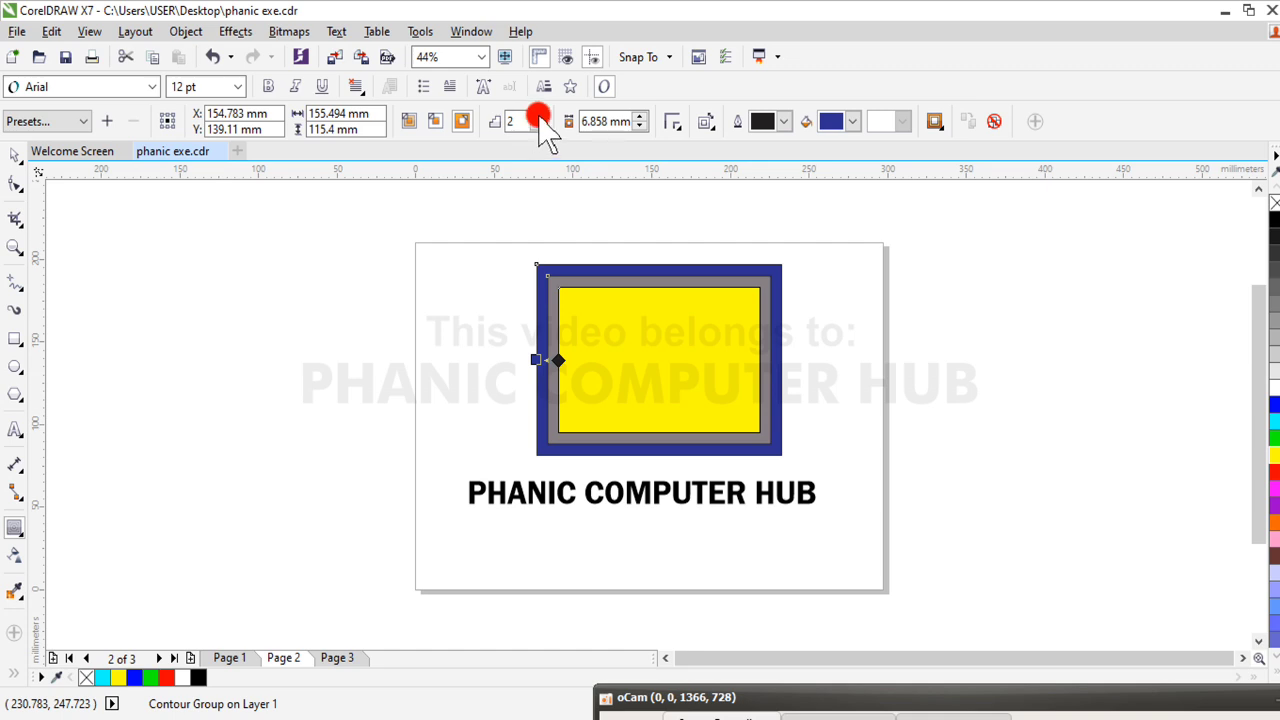
pyautogui.click(539, 116)
pyautogui.click(539, 116)
pyautogui.click(539, 116)
pyautogui.click(539, 116)
pyautogui.click(539, 116)
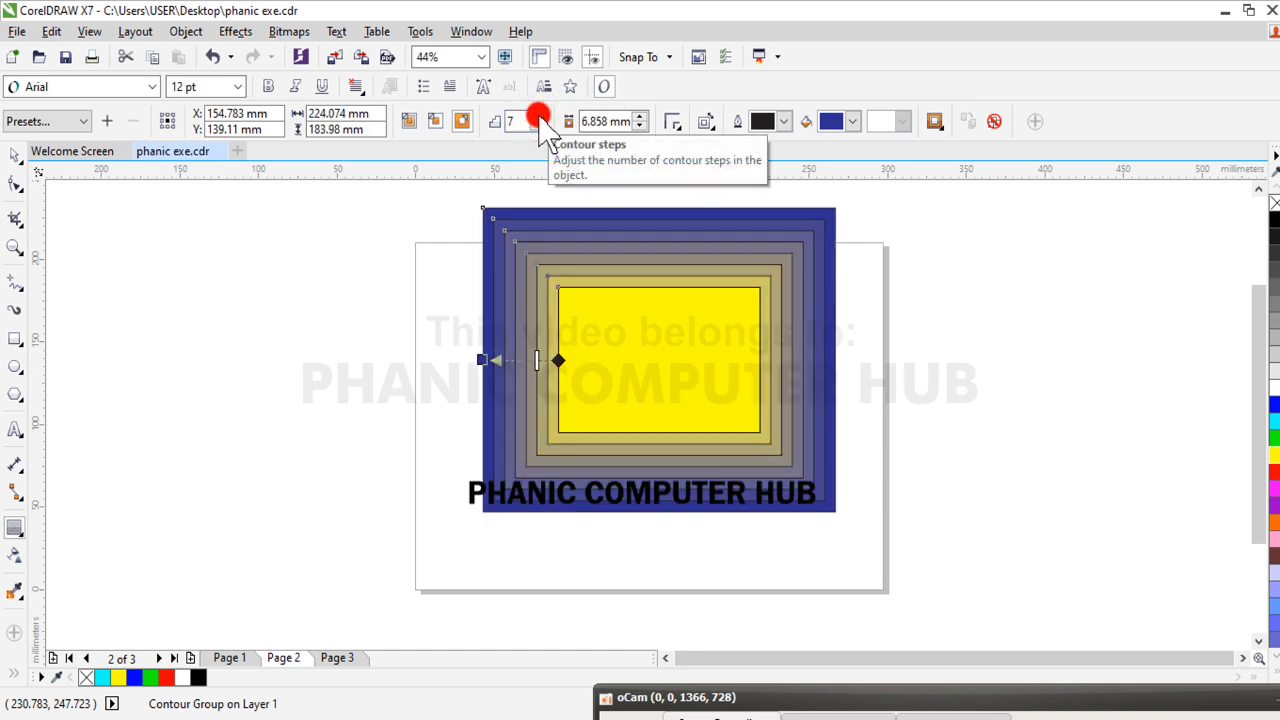
pyautogui.click(540, 116)
pyautogui.click(540, 116)
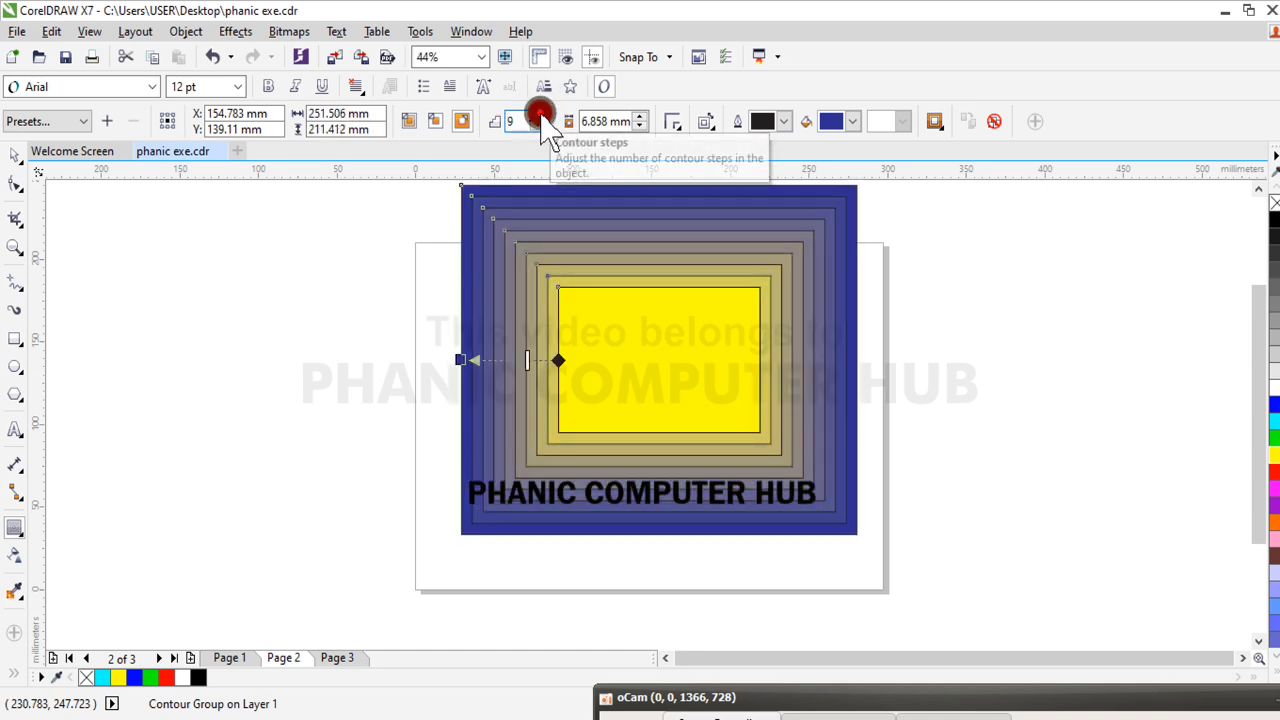
pyautogui.click(540, 116)
pyautogui.click(540, 116)
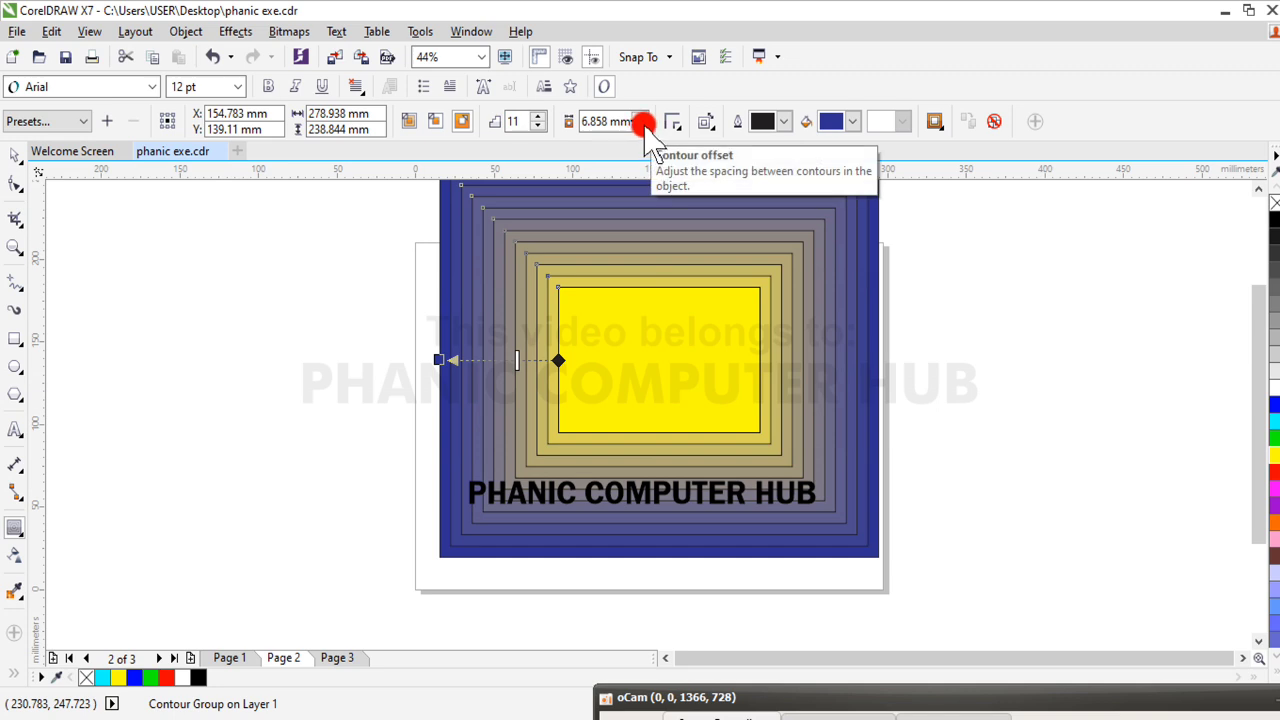
# Try contour offsets of 0.025 mm and 16.025 mm on the rectangle, and set the offset to 4.525 mm
pyautogui.click(645, 126)
pyautogui.click(645, 126)
pyautogui.click(645, 126)
pyautogui.click(645, 126)
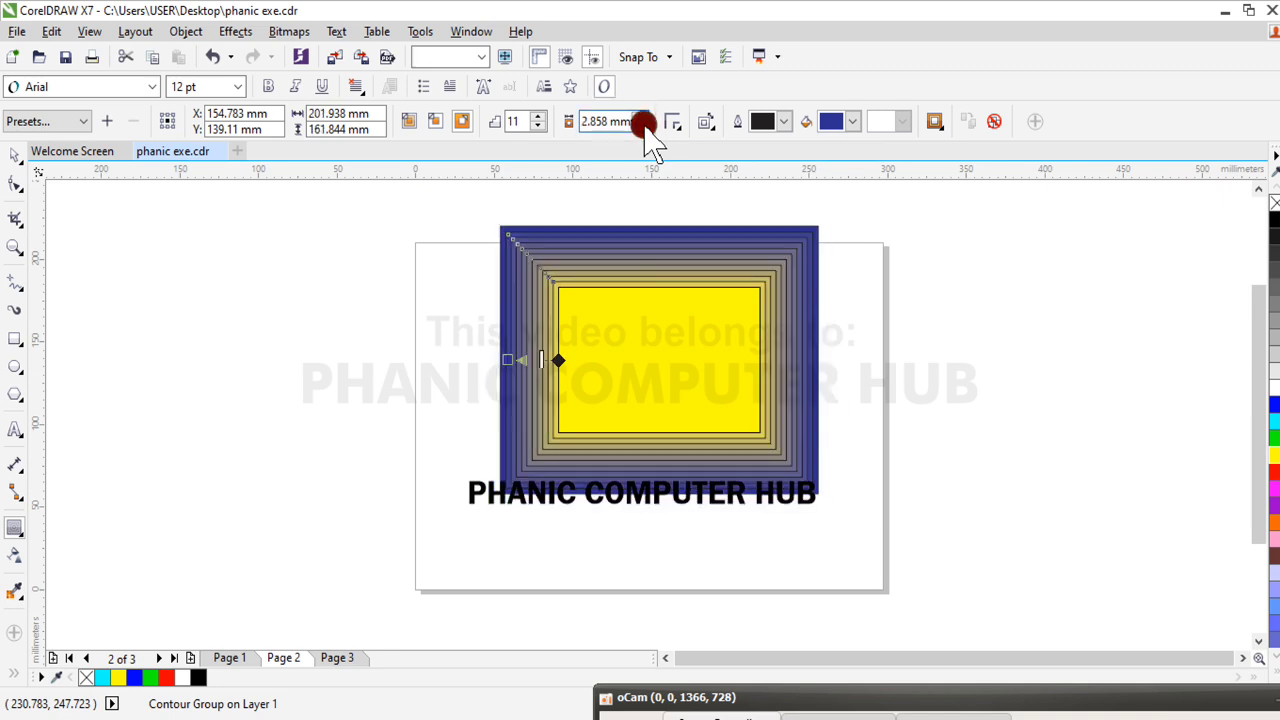
pyautogui.click(645, 126)
pyautogui.click(645, 126)
pyautogui.click(645, 126)
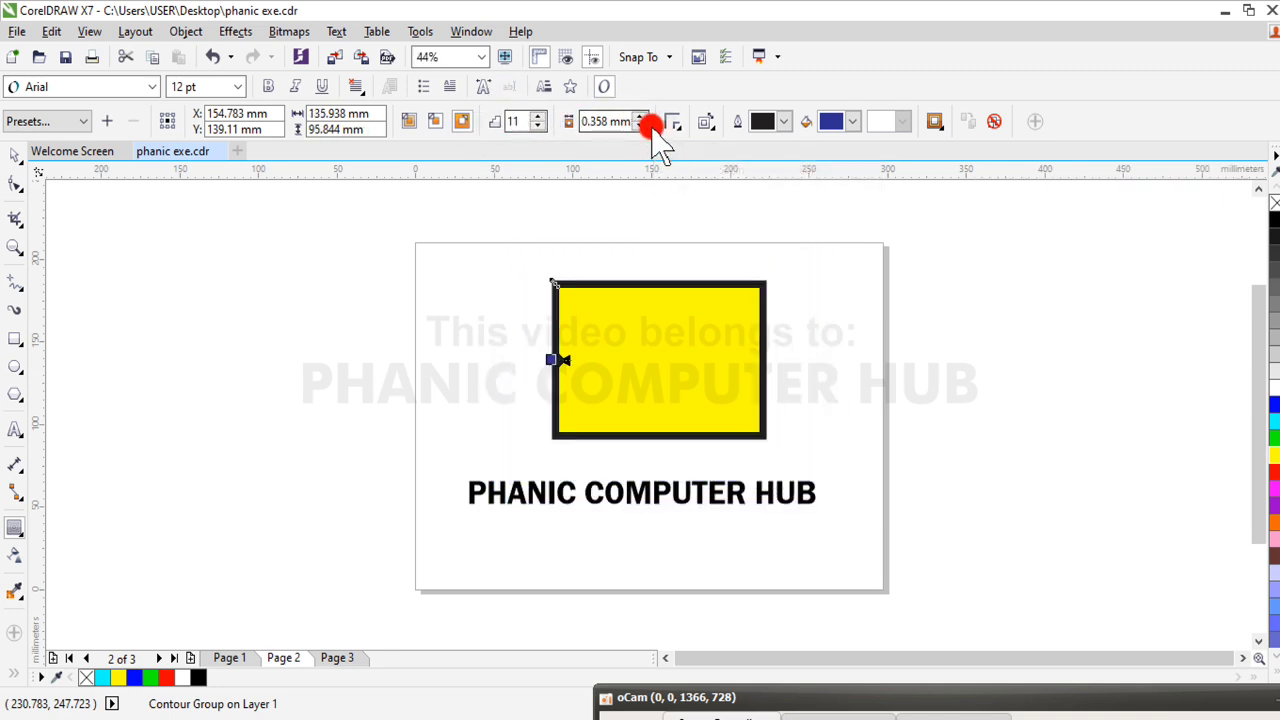
pyautogui.click(645, 126)
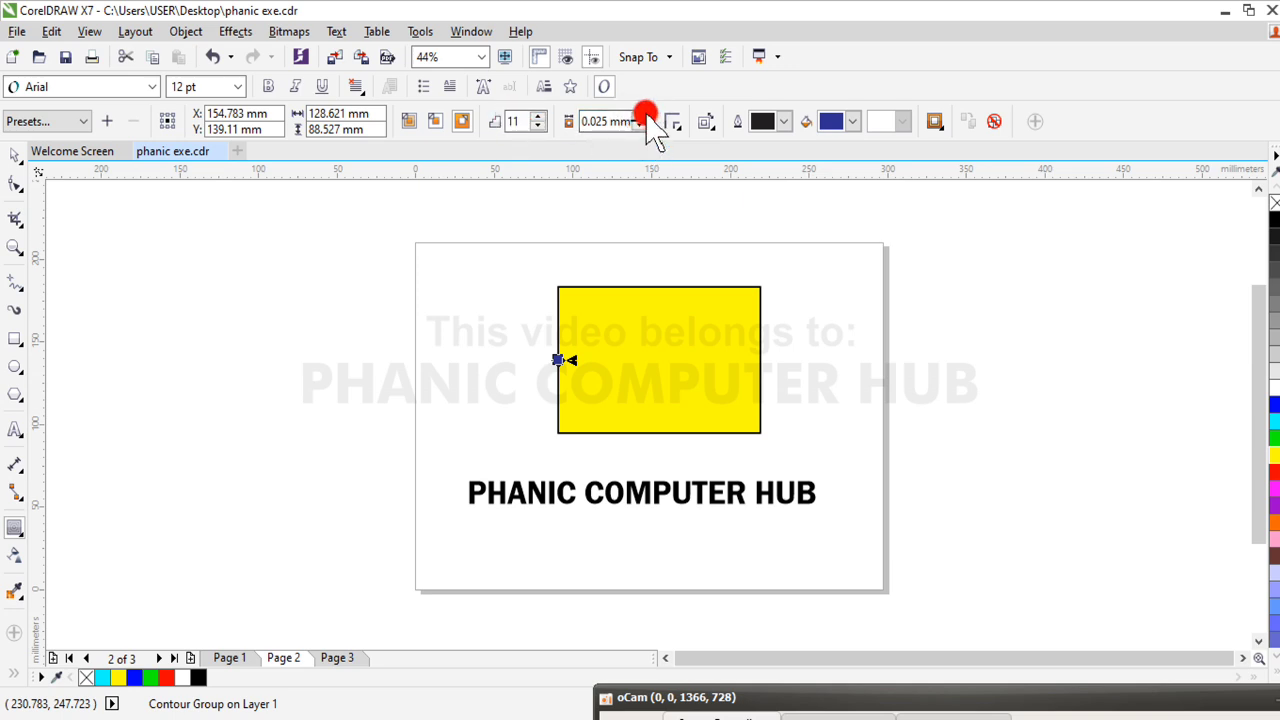
pyautogui.moveTo(641, 117); pyautogui.dragTo(641, 117)
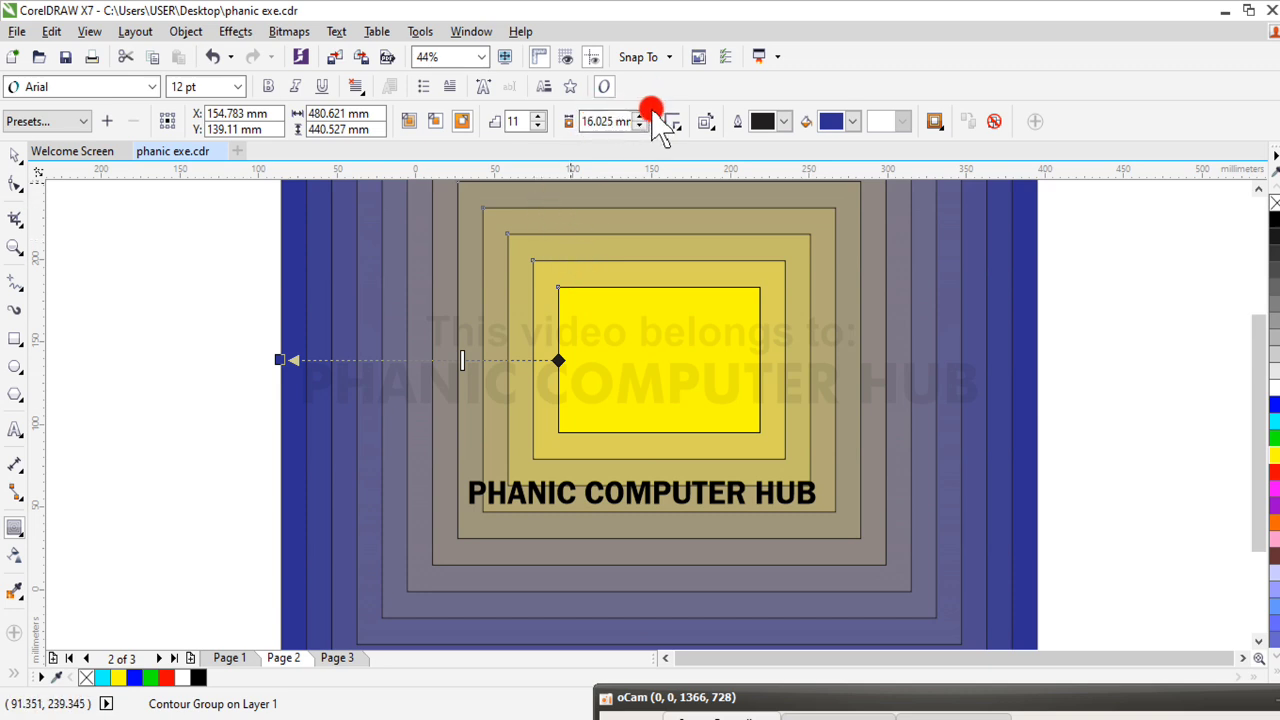
pyautogui.moveTo(645, 126); pyautogui.dragTo(645, 136)
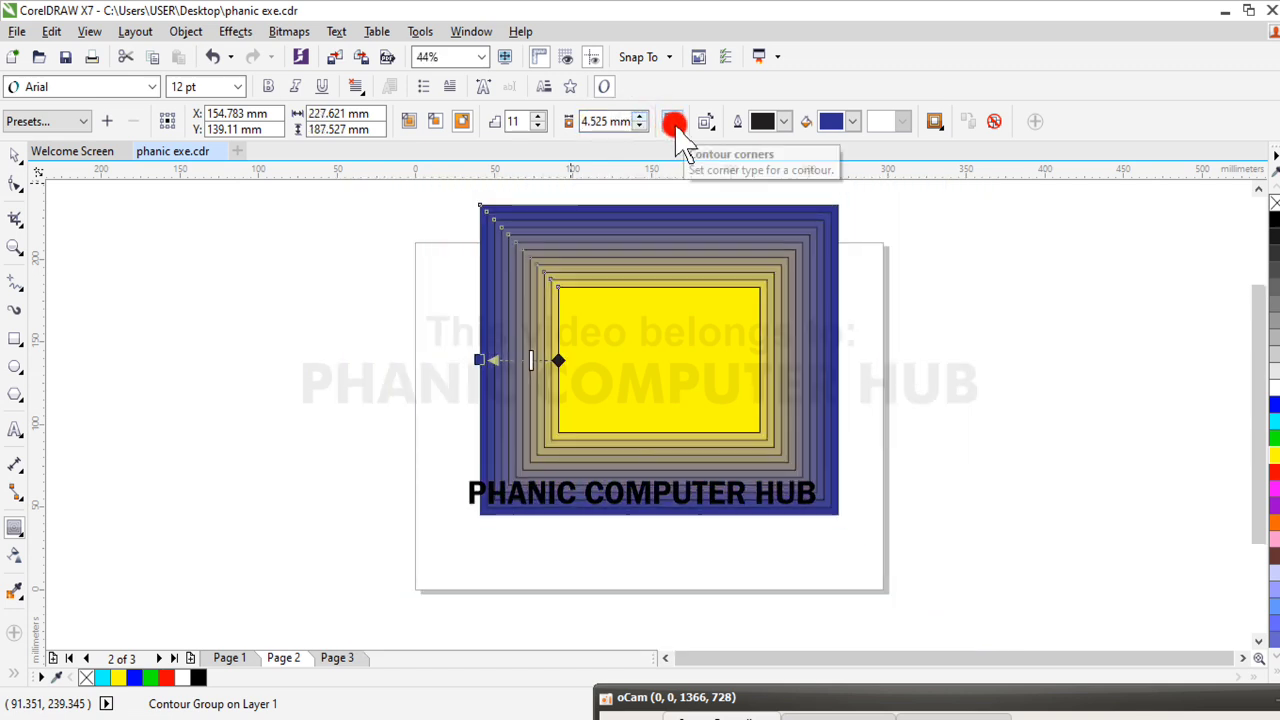
# Change the corner type of the rectangle's contour to Bevel corners
pyautogui.click(683, 126)
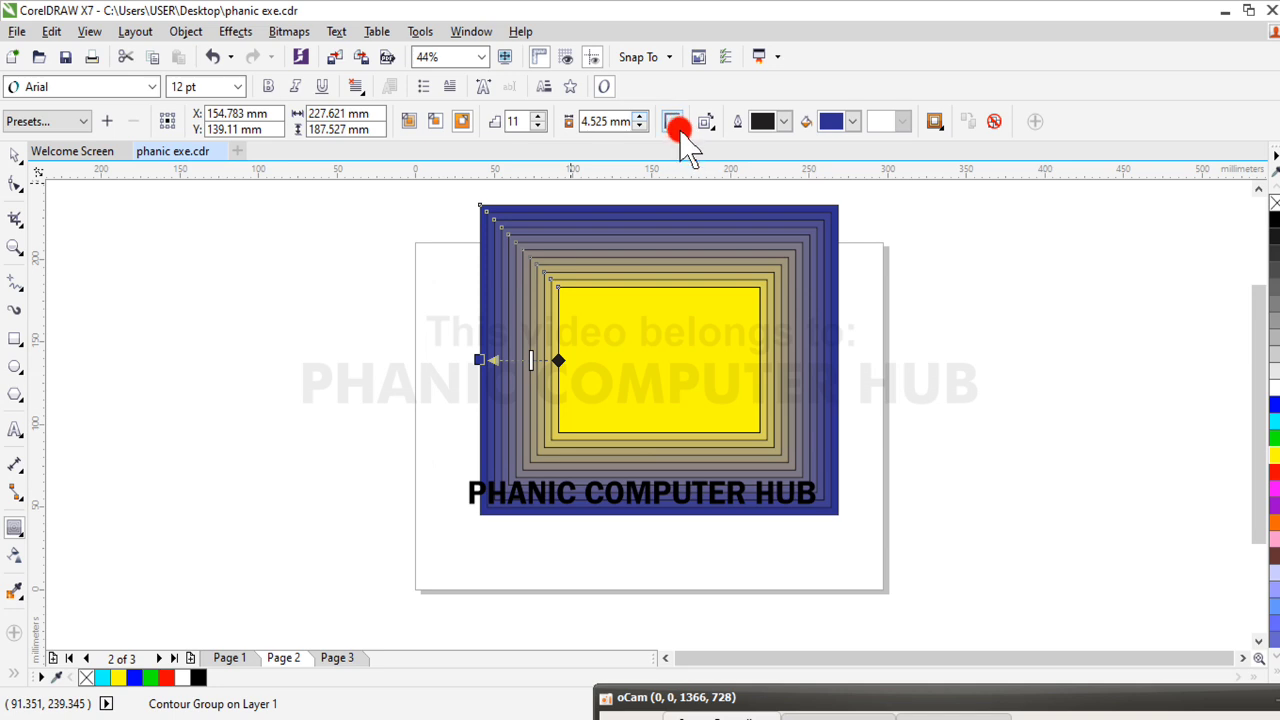
pyautogui.click(703, 163)
pyautogui.click(706, 122)
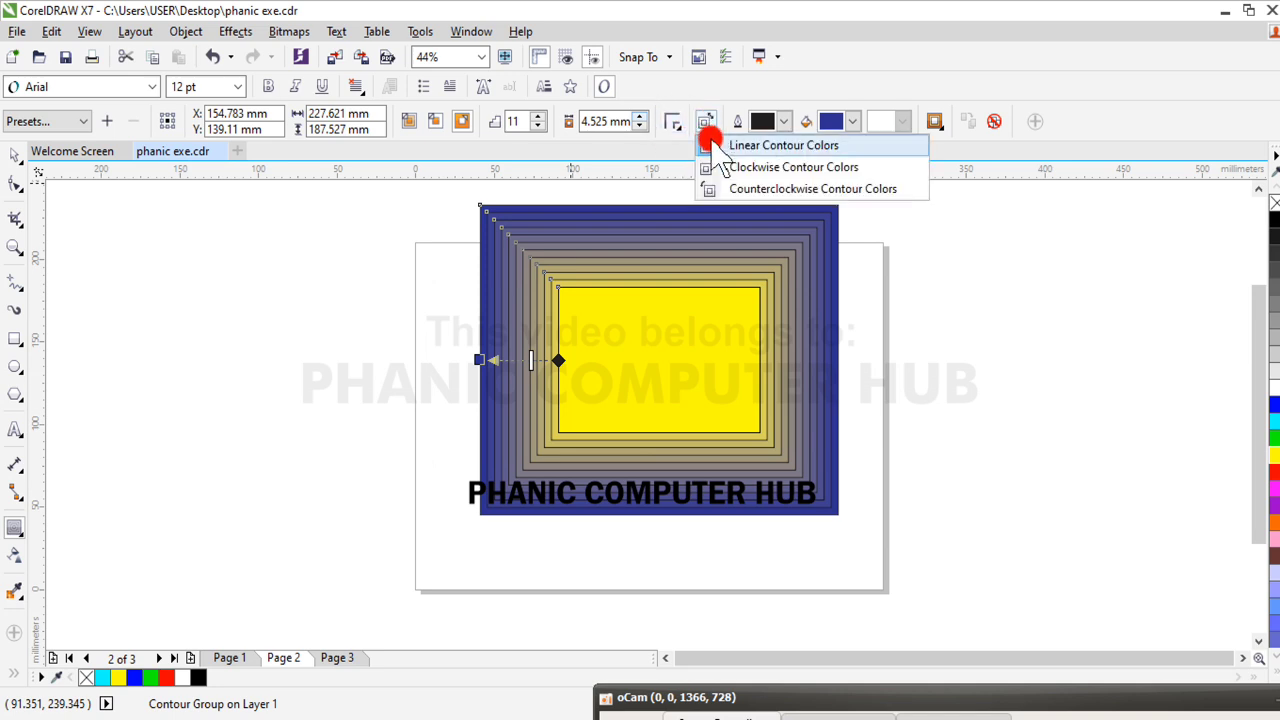
pyautogui.click(673, 122)
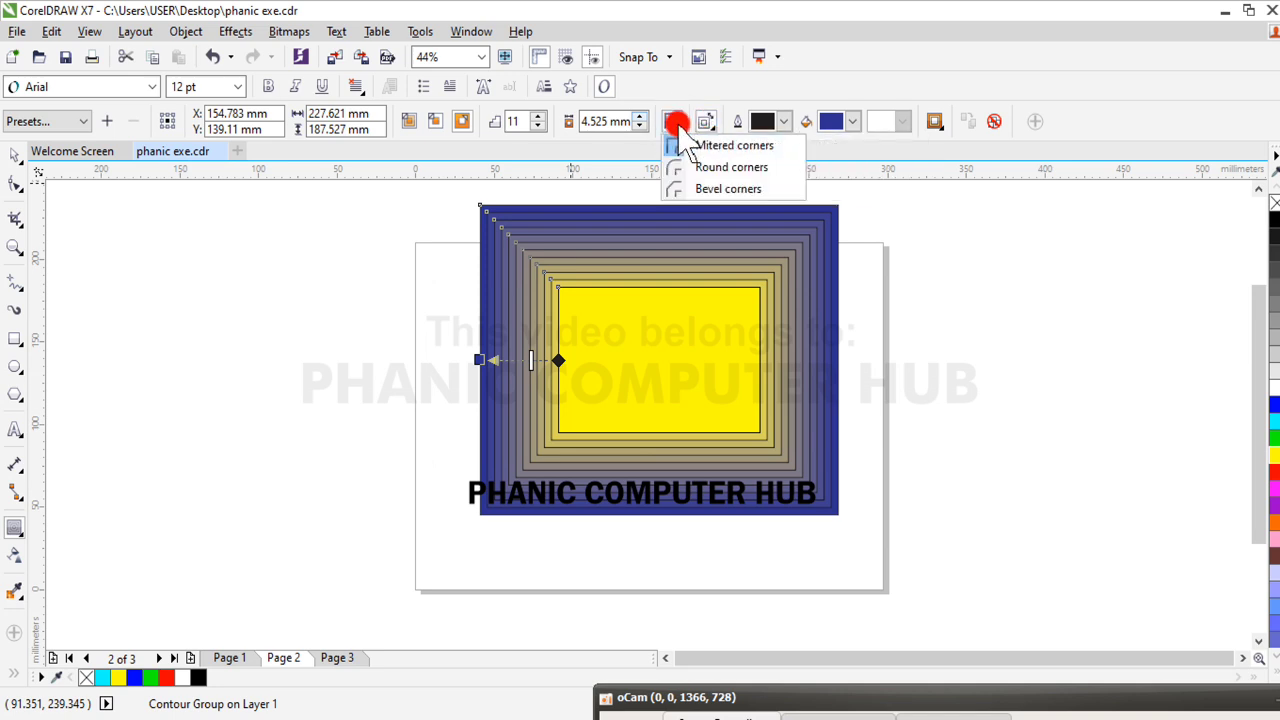
pyautogui.click(700, 190)
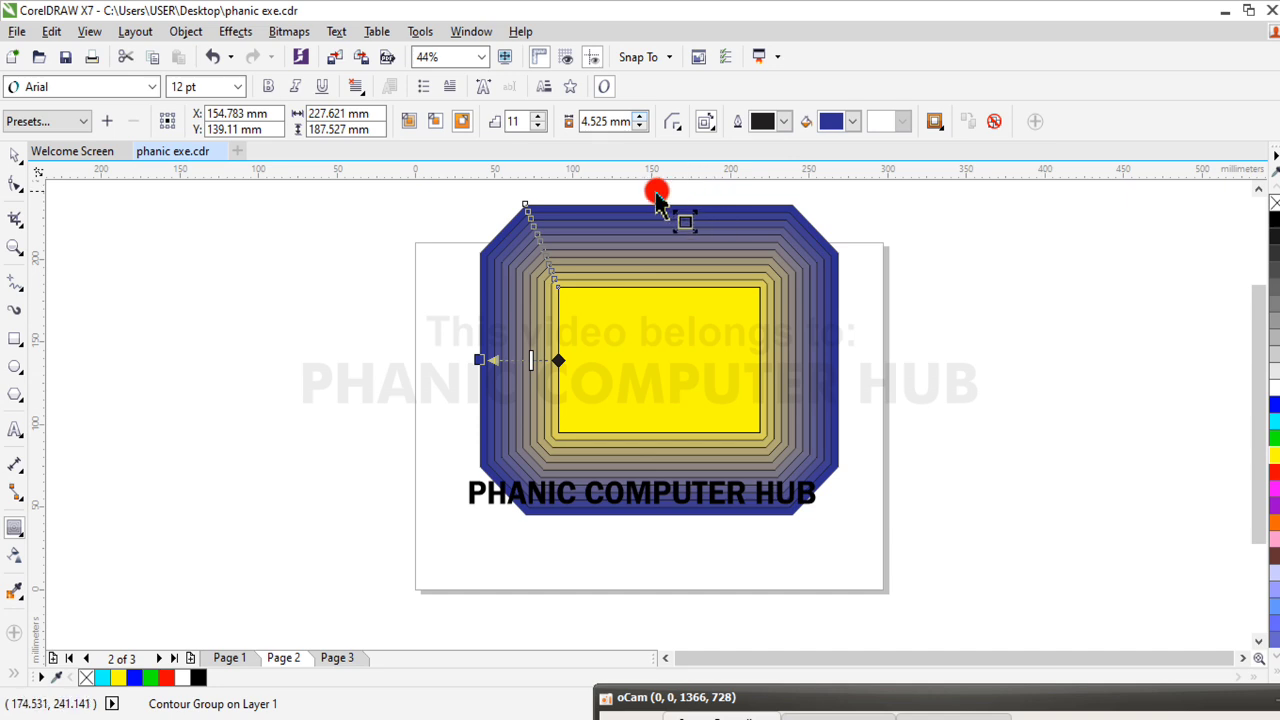
# Try Rounded corners on the yellow rectangle's contour, and change the corner type to Mitered corners
pyautogui.click(686, 121)
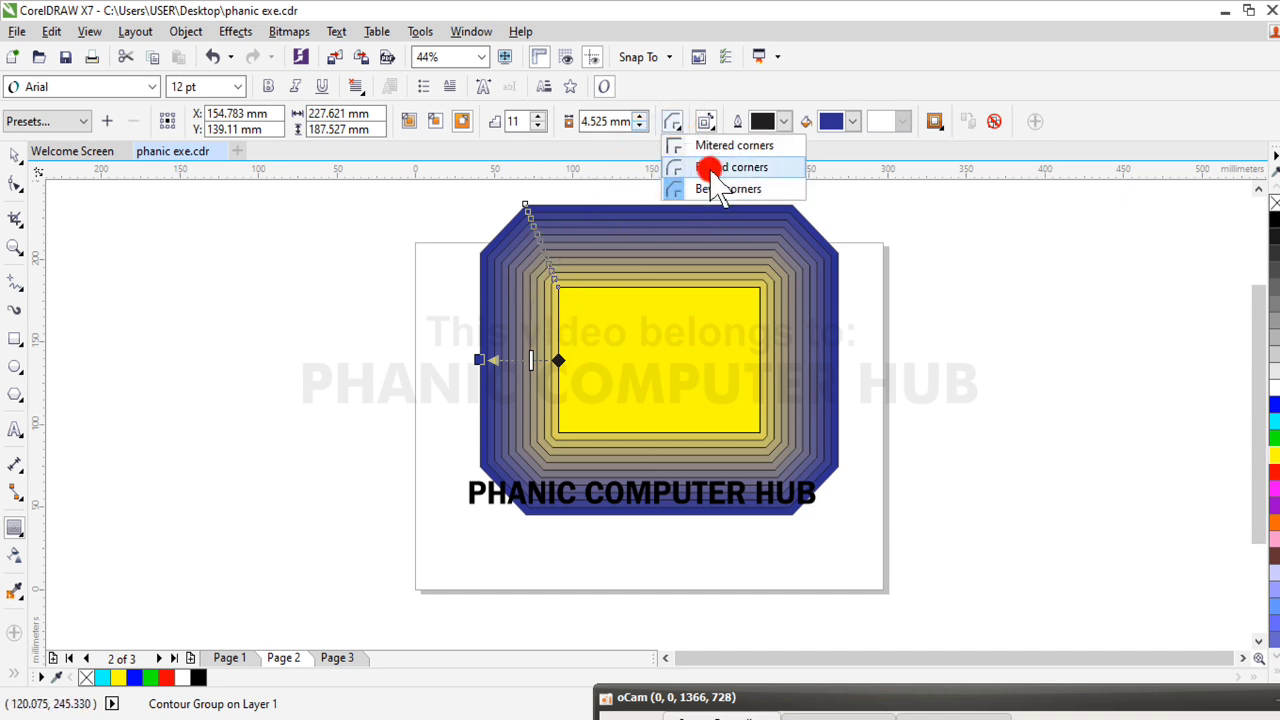
pyautogui.click(710, 168)
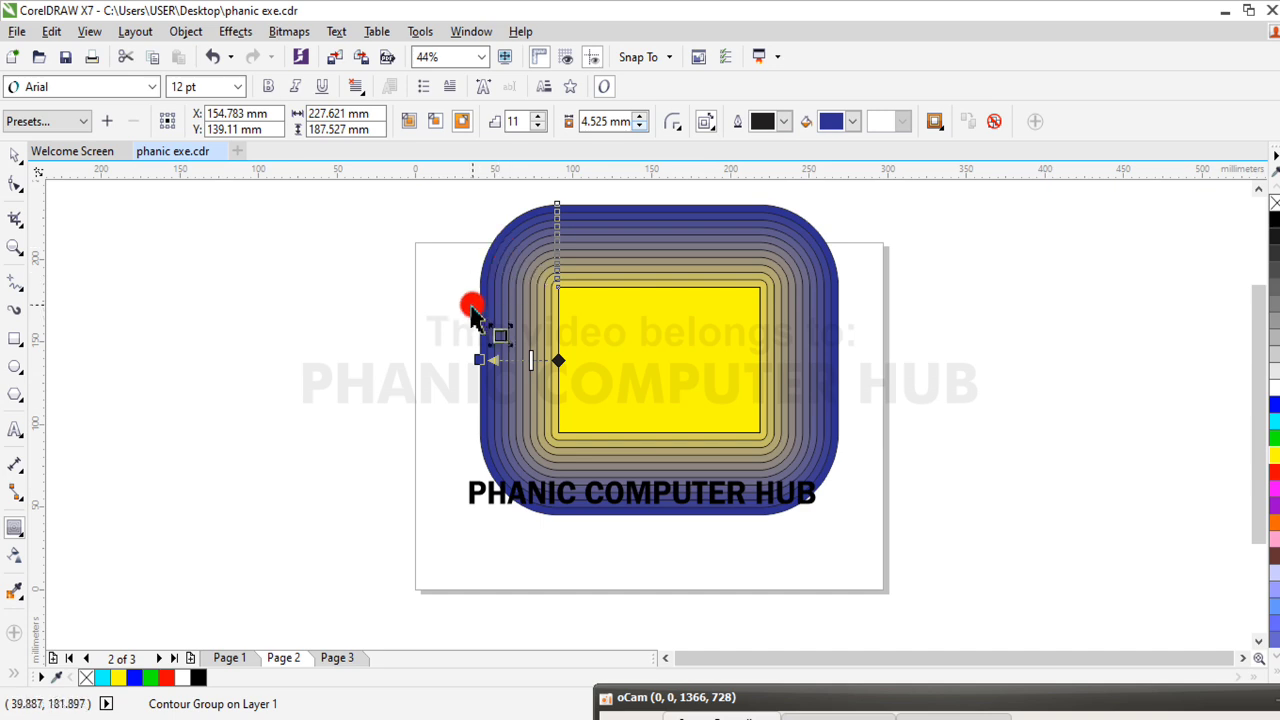
pyautogui.click(678, 122)
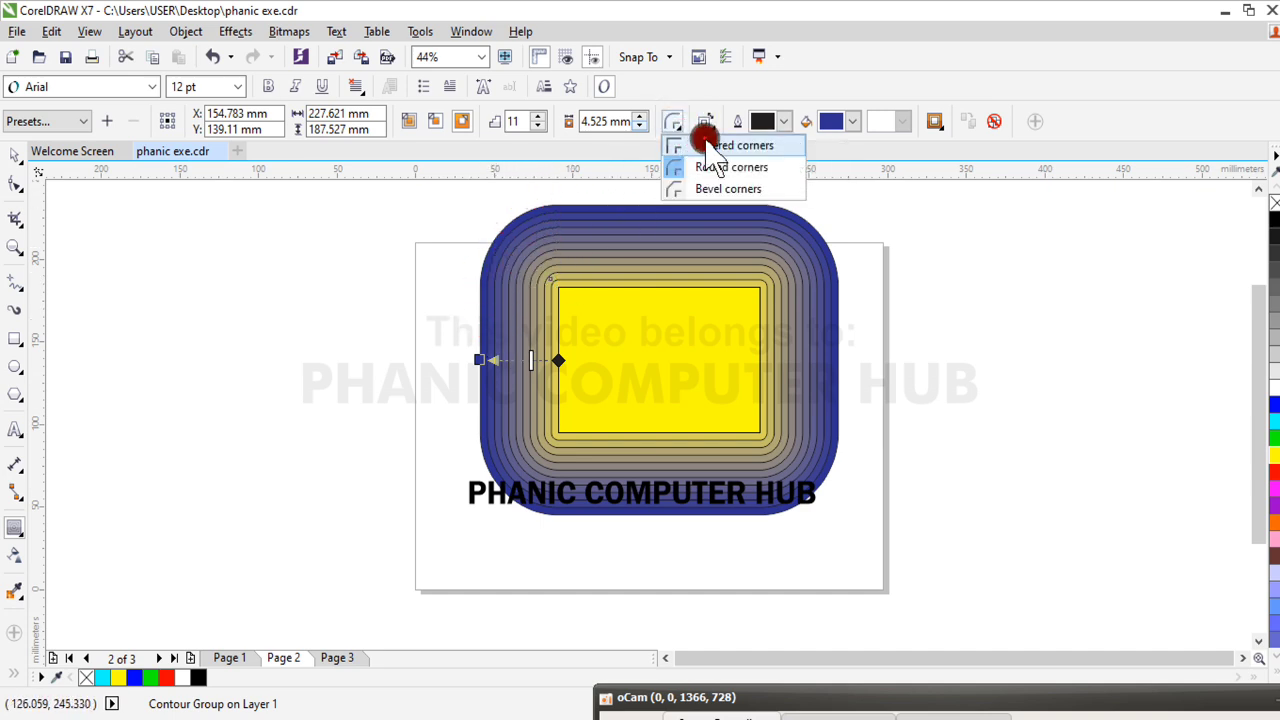
pyautogui.click(712, 146)
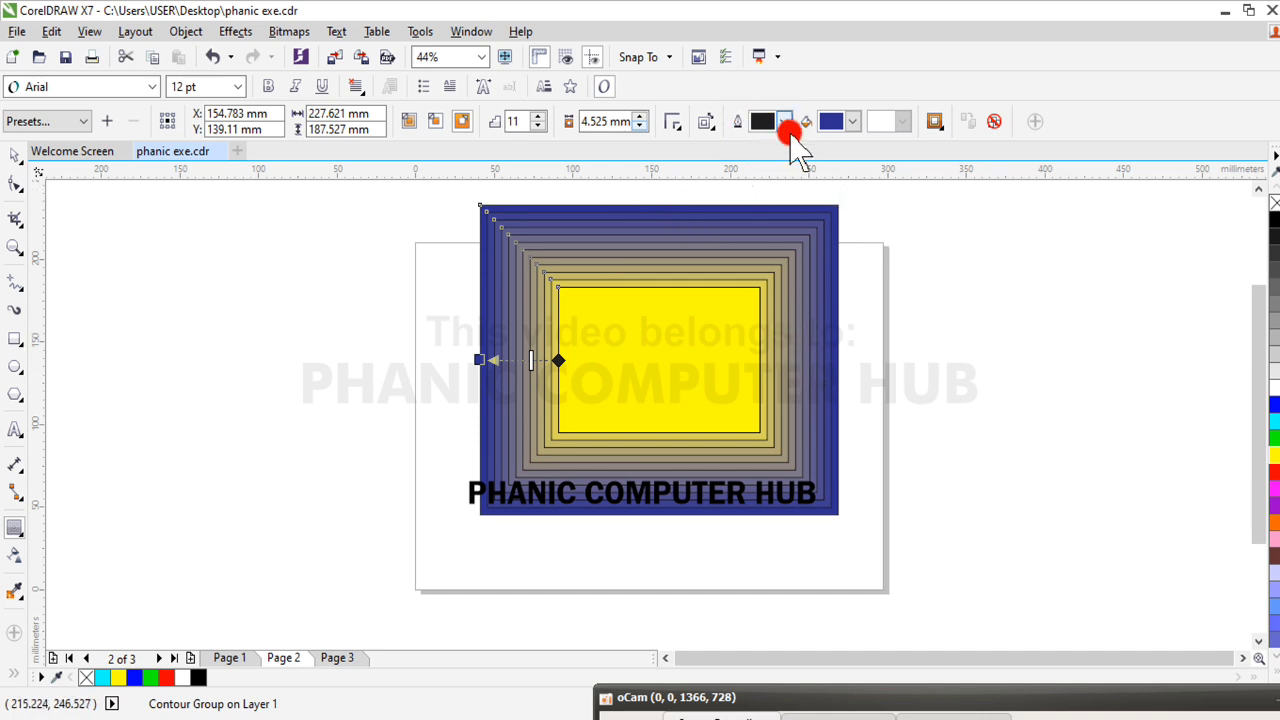
# Set the rectangle's contour outline color to yellow and its contour fill color to red
pyautogui.click(786, 121)
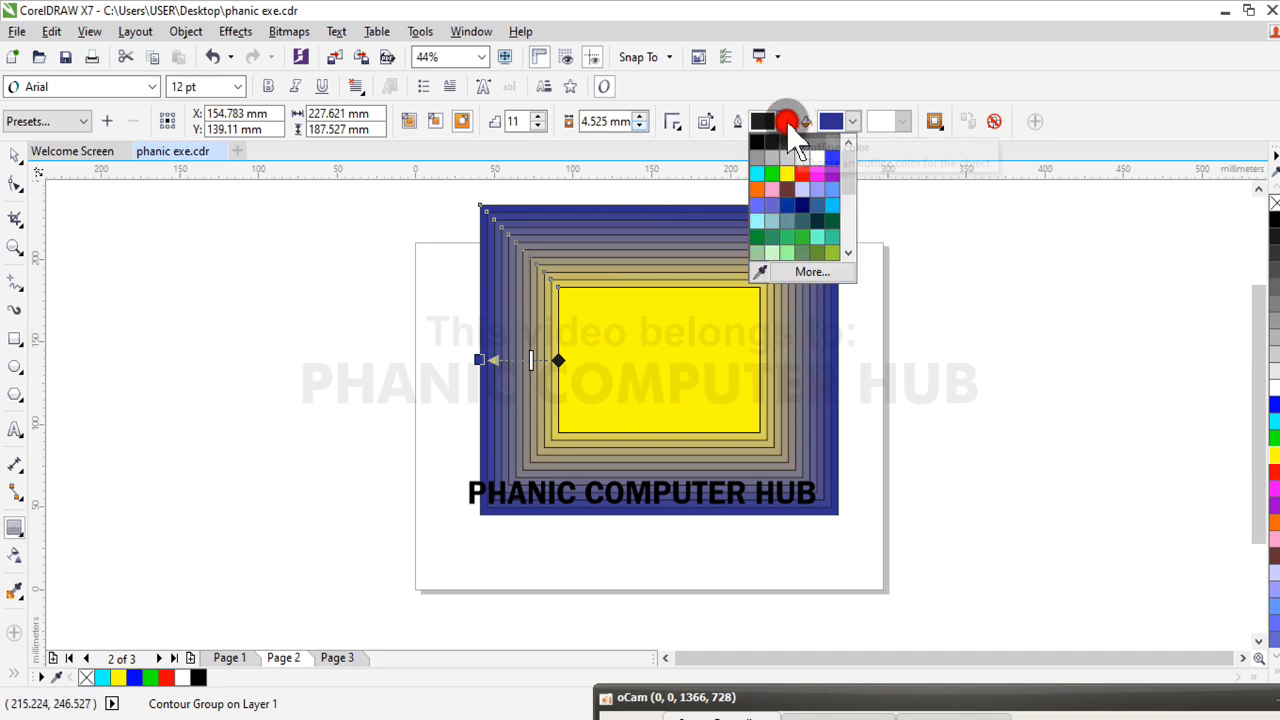
pyautogui.click(790, 174)
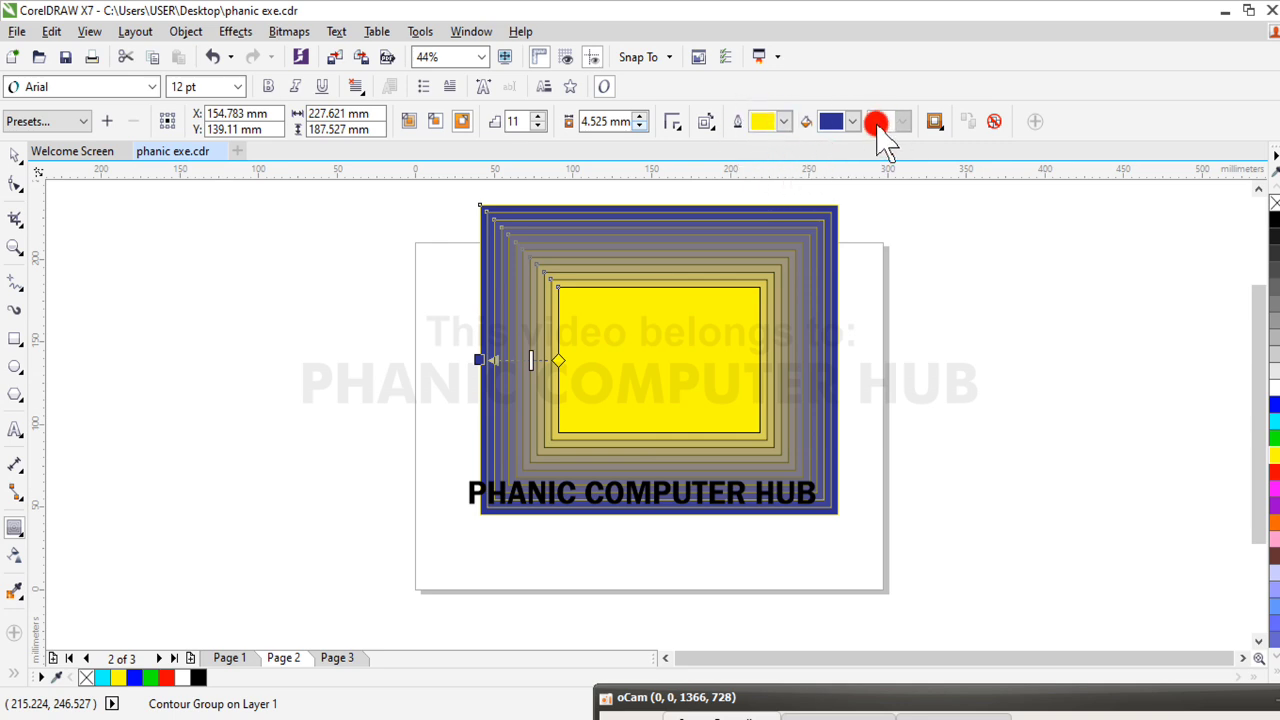
pyautogui.click(878, 123)
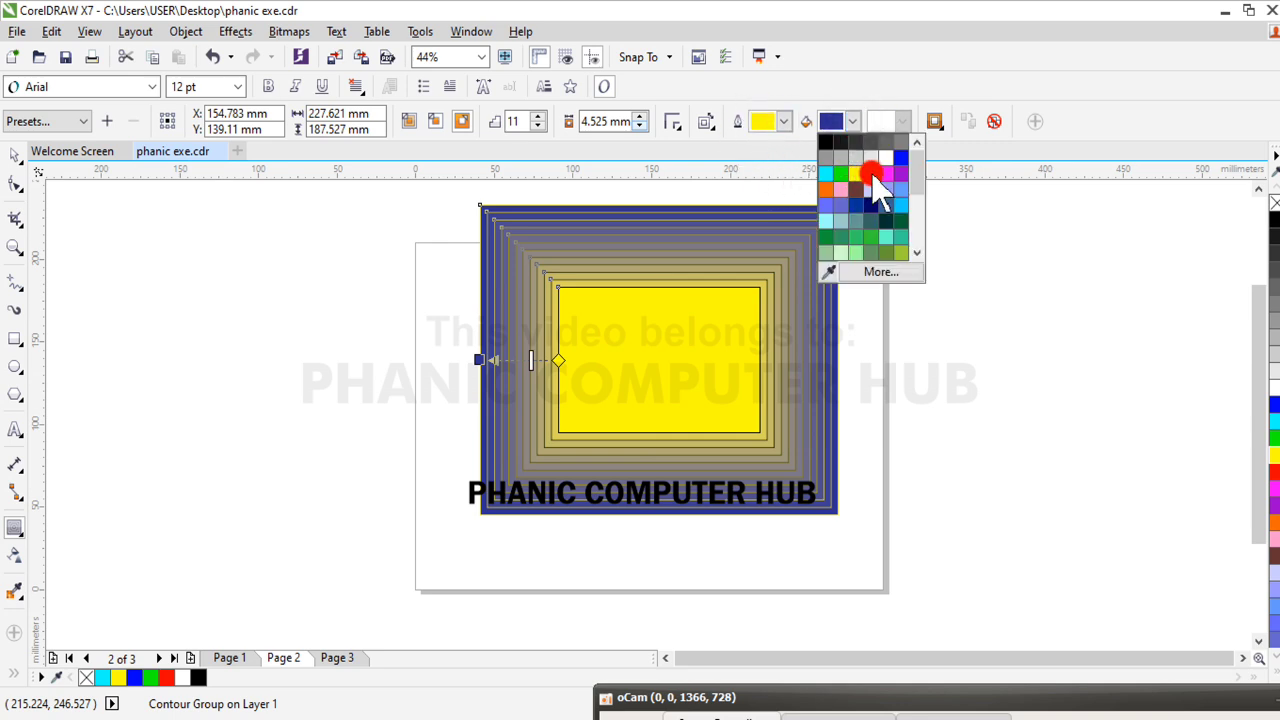
pyautogui.click(871, 172)
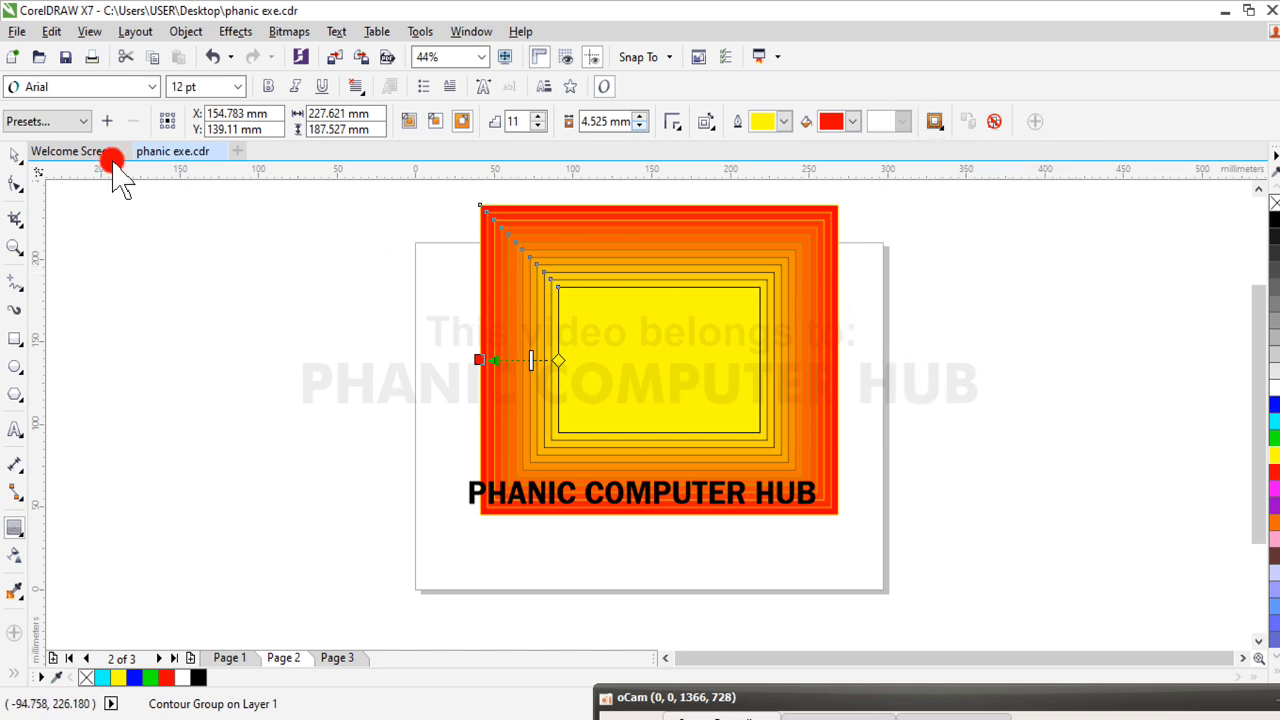
pyautogui.moveTo(545, 240); pyautogui.dragTo(573, 272)
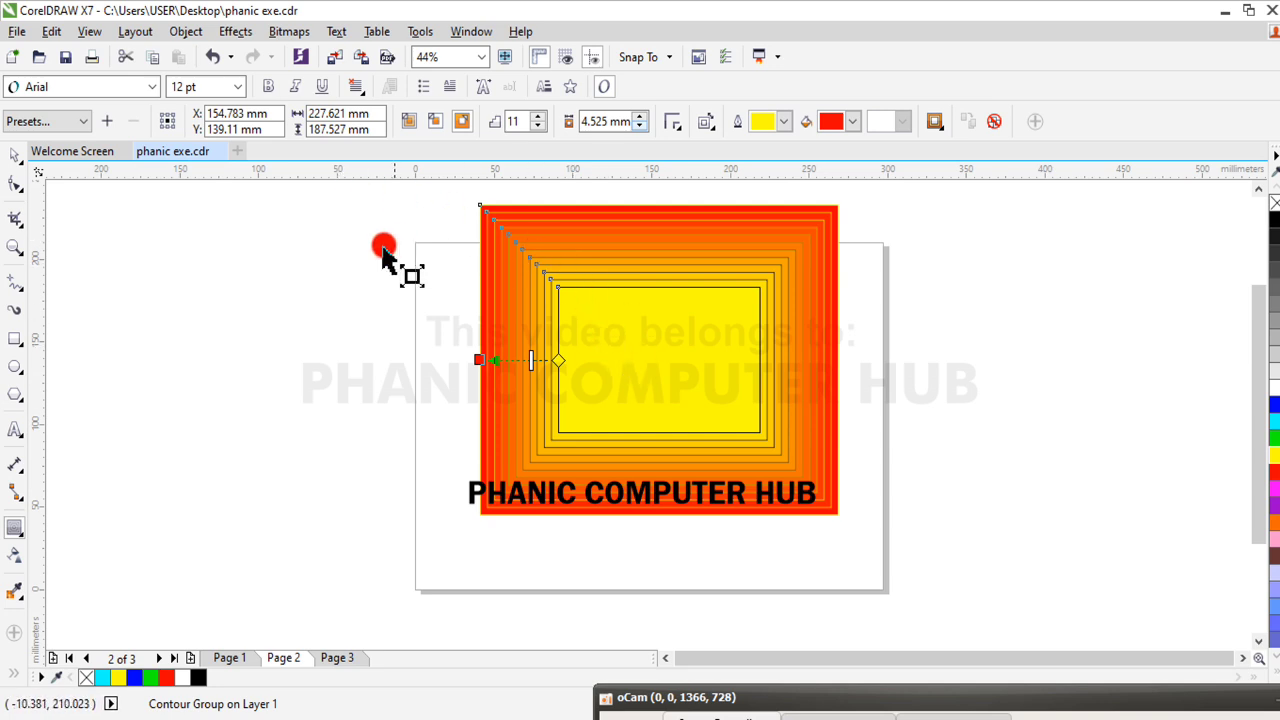
# Apply the Flow Inward preset to the rectangle's contour and adjust its spacing freehand to about 18 steps with a 1.665 mm offset
pyautogui.click(80, 121)
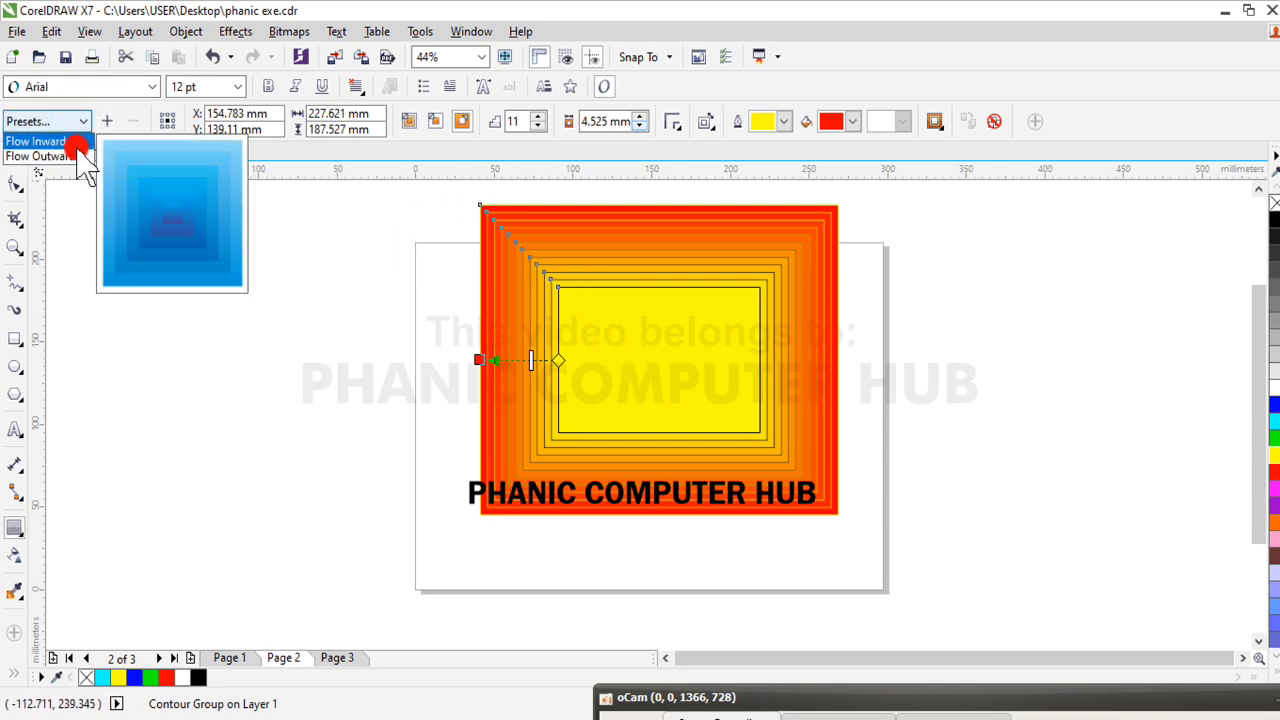
pyautogui.click(72, 143)
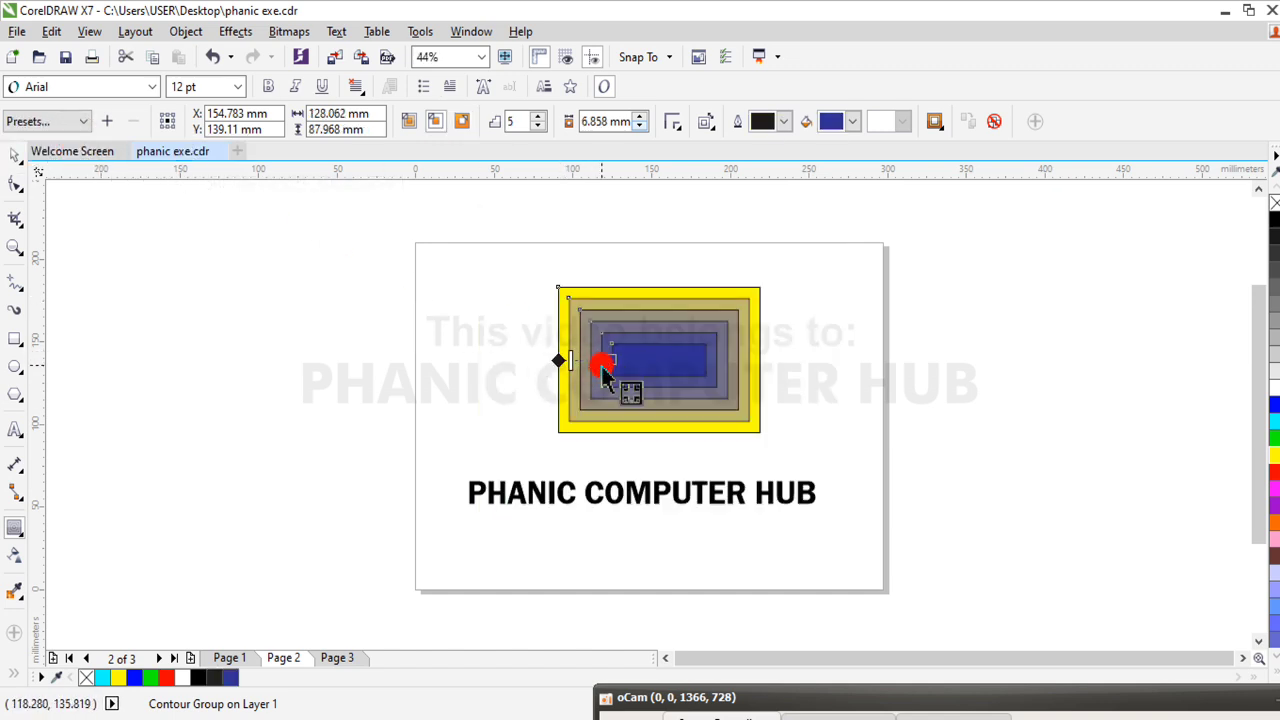
pyautogui.moveTo(572, 363)
pyautogui.mouseDown()
pyautogui.moveTo(587, 375)
pyautogui.moveTo(590, 363)
pyautogui.mouseUp()
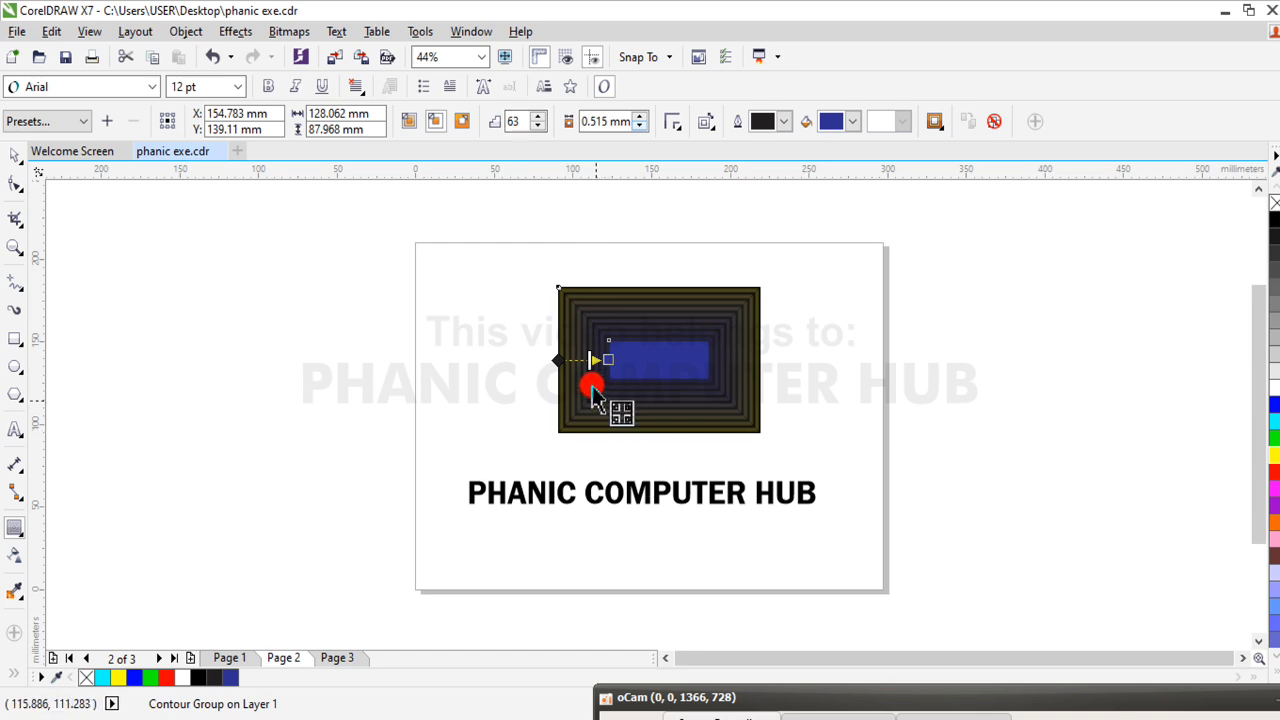
pyautogui.moveTo(589, 359); pyautogui.dragTo(569, 359)
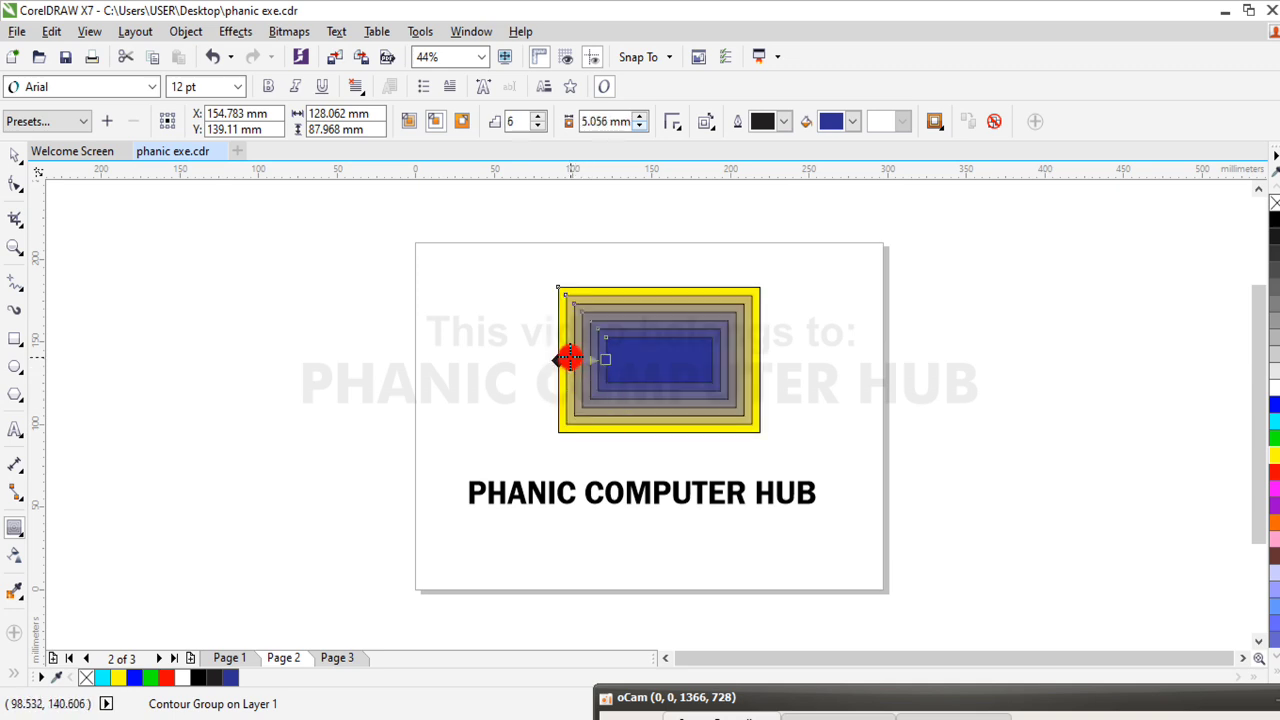
pyautogui.moveTo(569, 362)
pyautogui.mouseDown()
pyautogui.moveTo(603, 376)
pyautogui.moveTo(578, 364)
pyautogui.mouseUp()
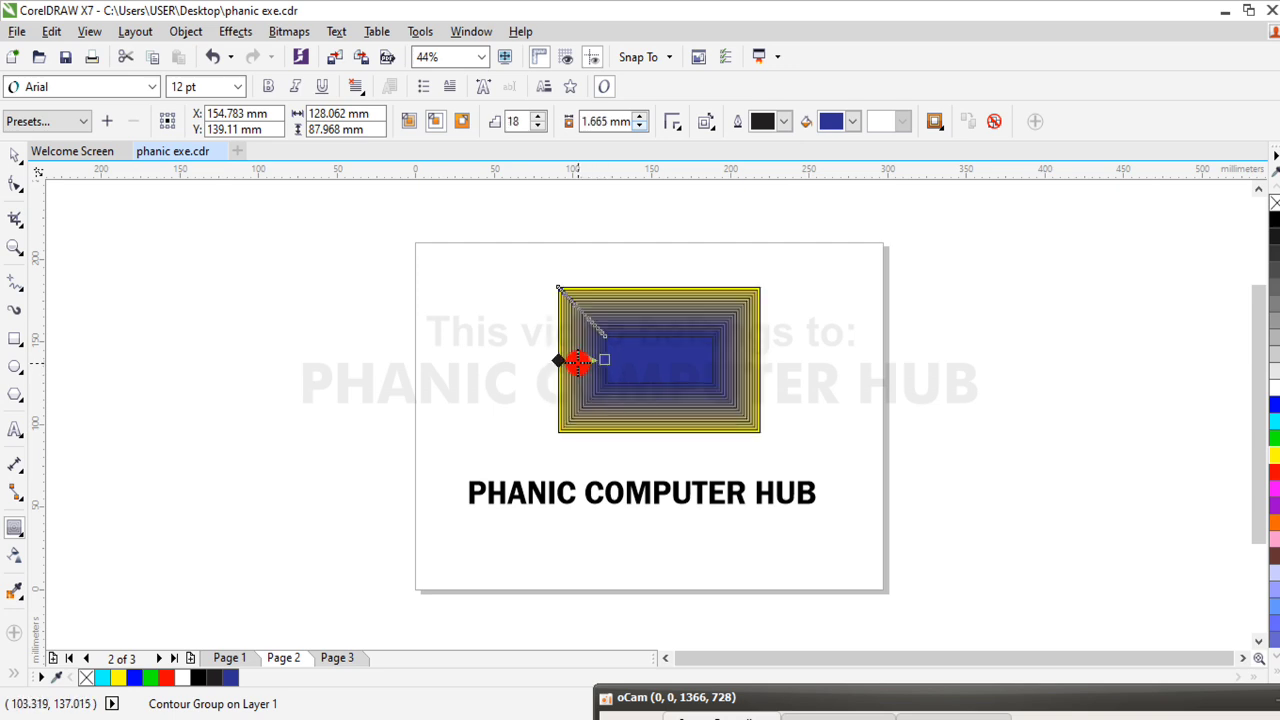
# Clear the contour from the yellow rectangle and select the PHANIC COMPUTER HUB text
pyautogui.click(996, 122)
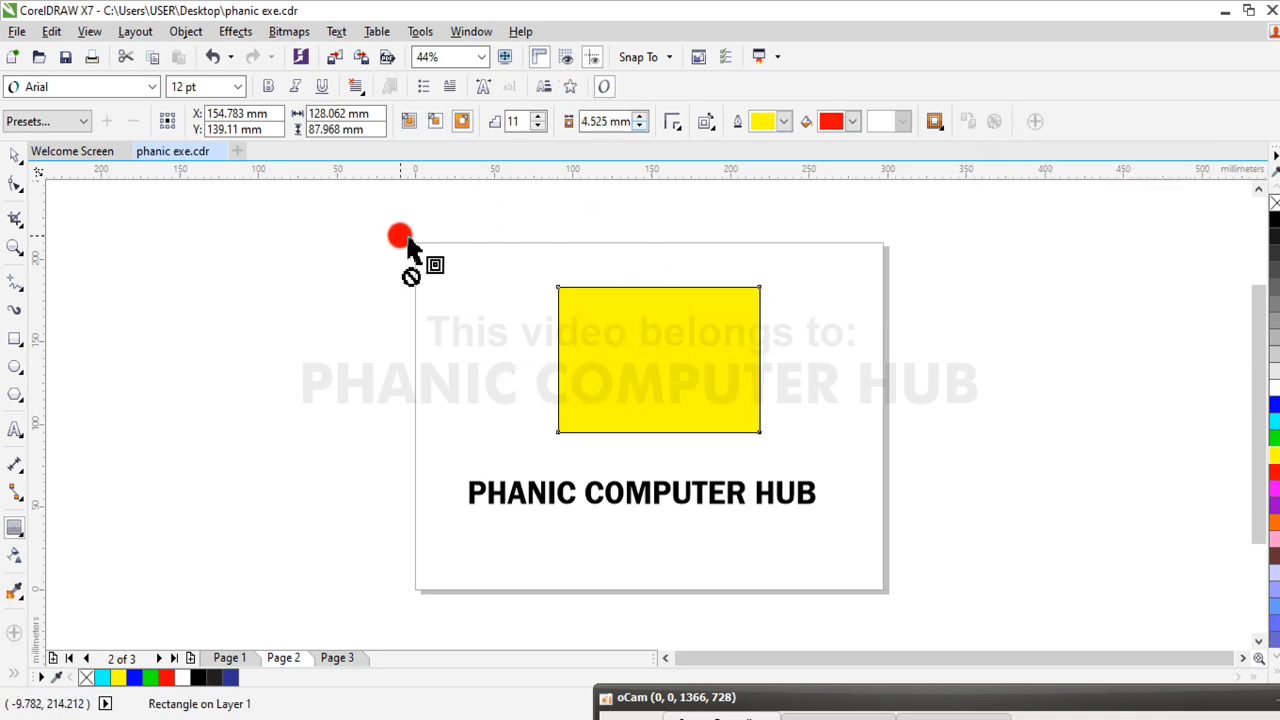
pyautogui.click(15, 156)
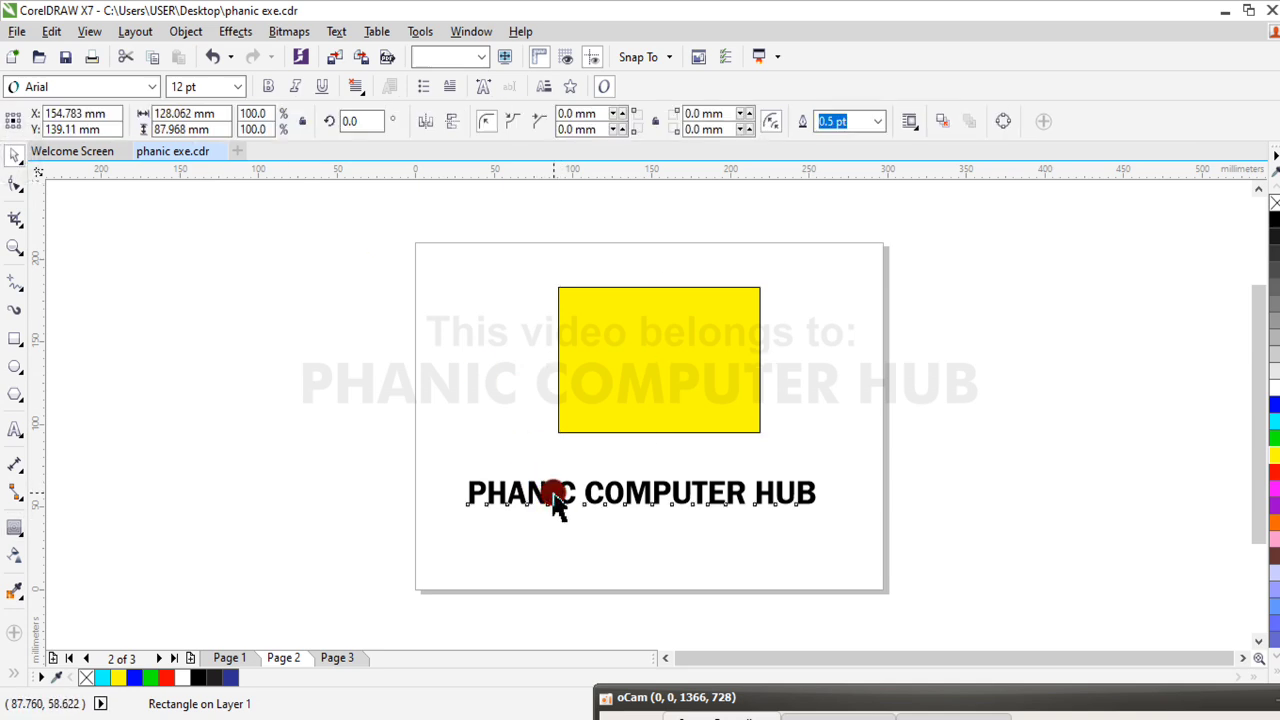
pyautogui.click(557, 505)
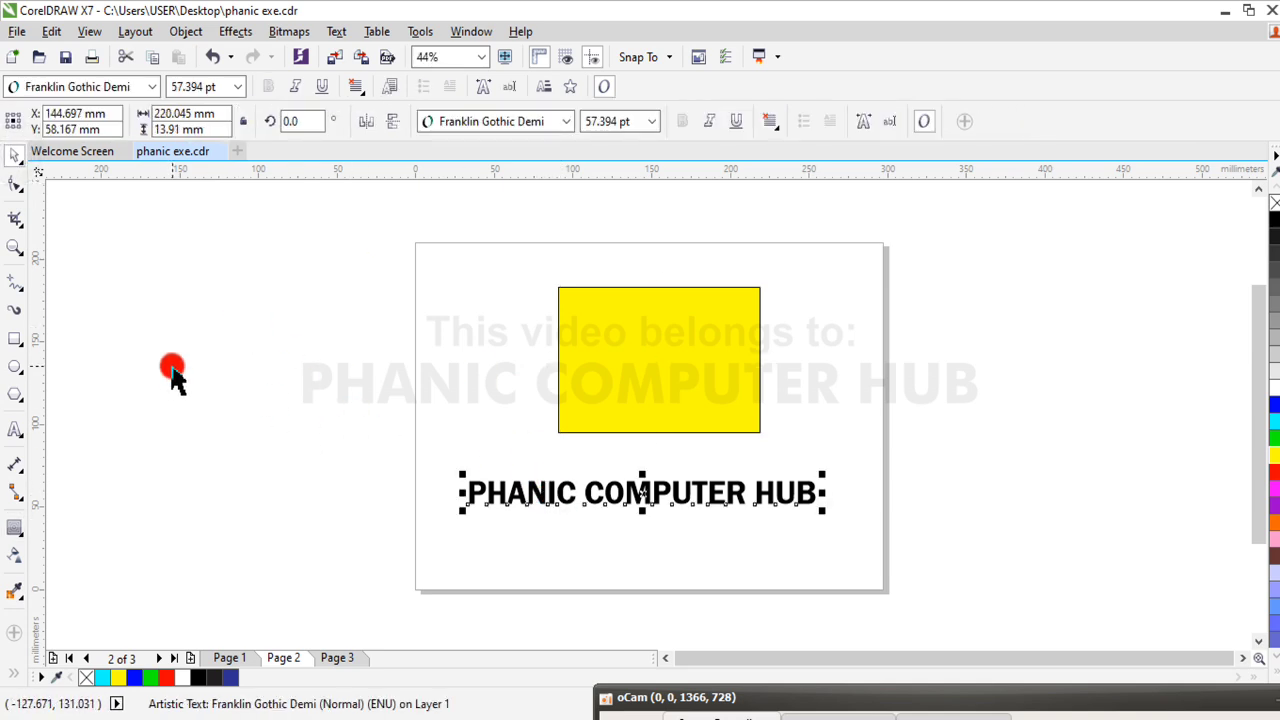
# Try to create a contour on the PHANIC COMPUTER HUB text freehand with the Contour tool
pyautogui.click(13, 527)
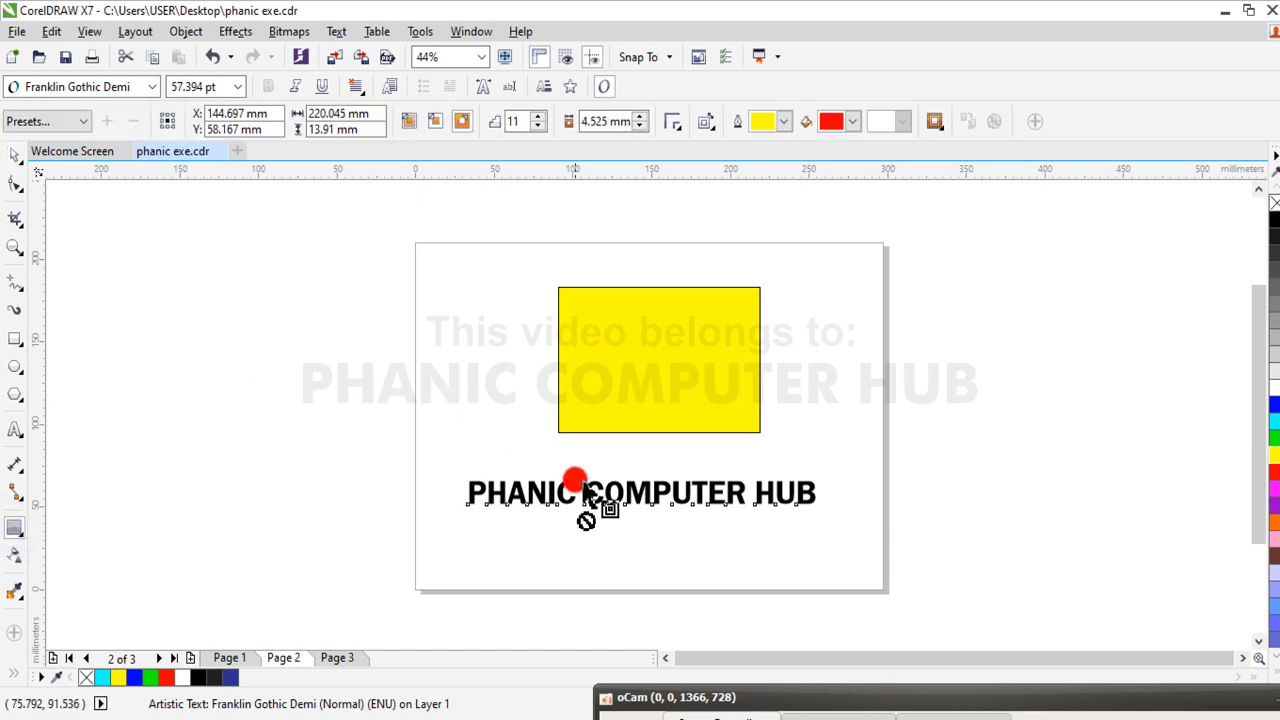
pyautogui.click(80, 121)
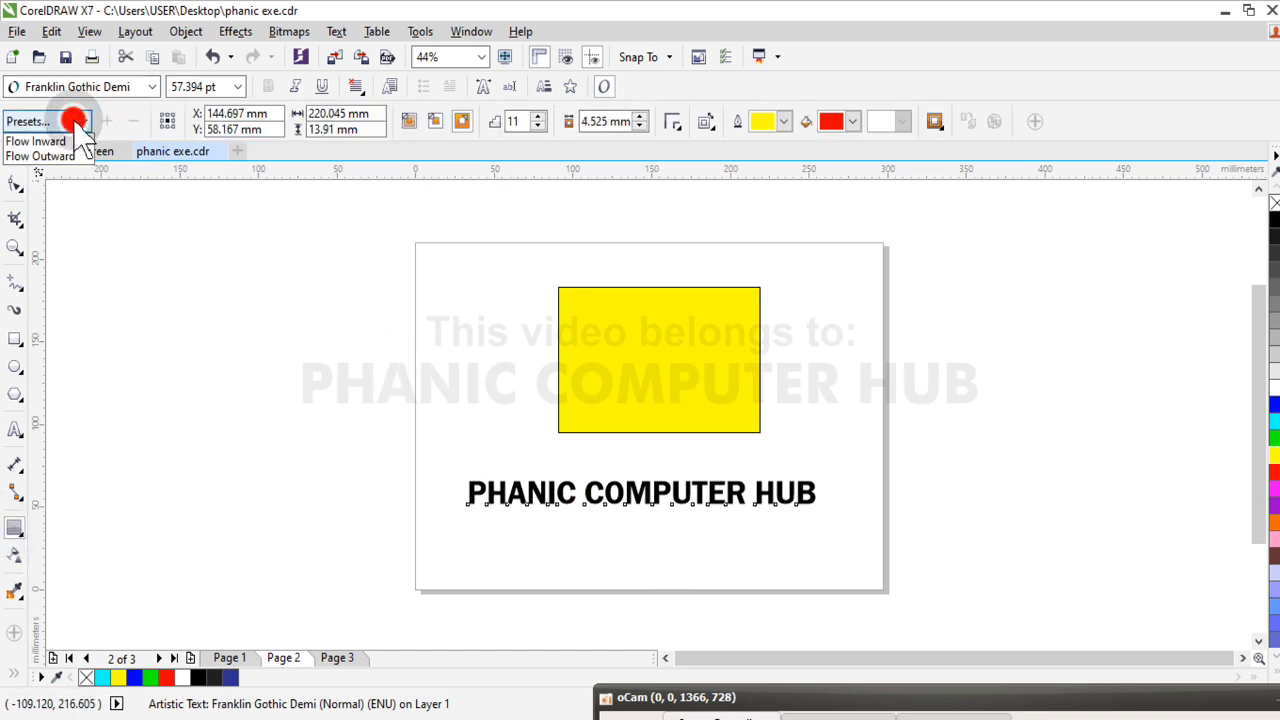
pyautogui.click(306, 330)
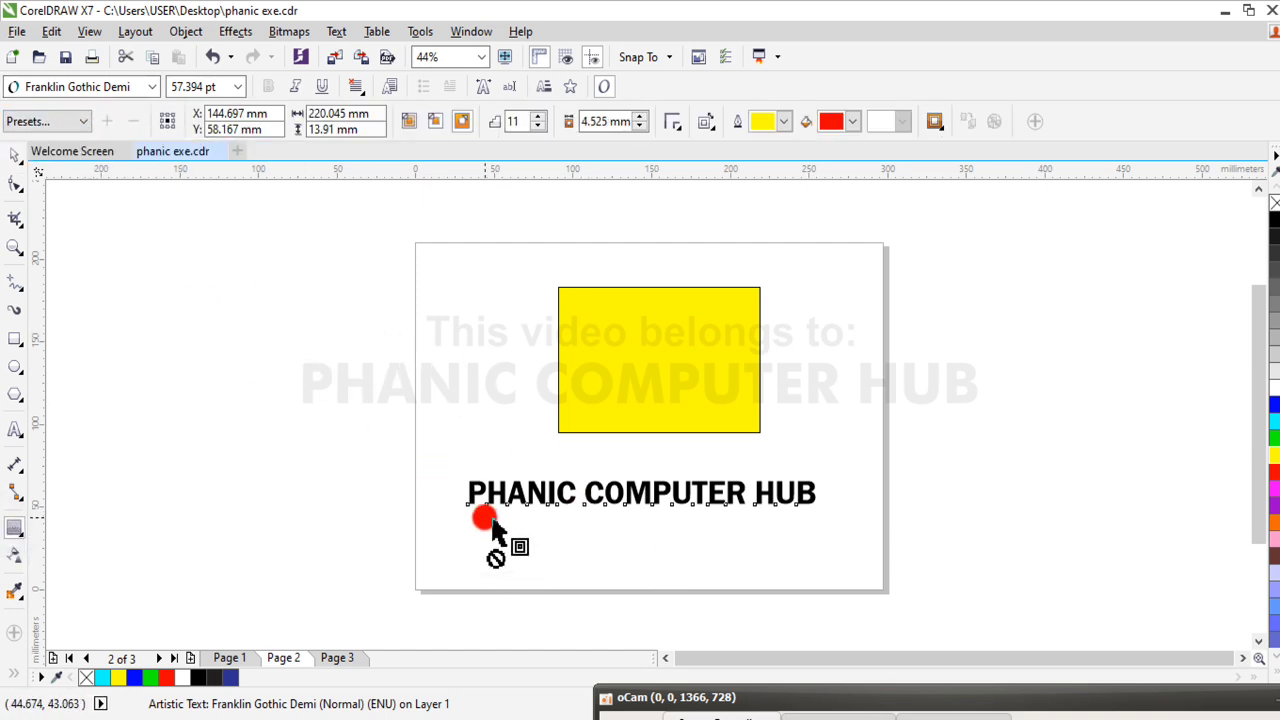
pyautogui.moveTo(461, 488); pyautogui.dragTo(815, 500)
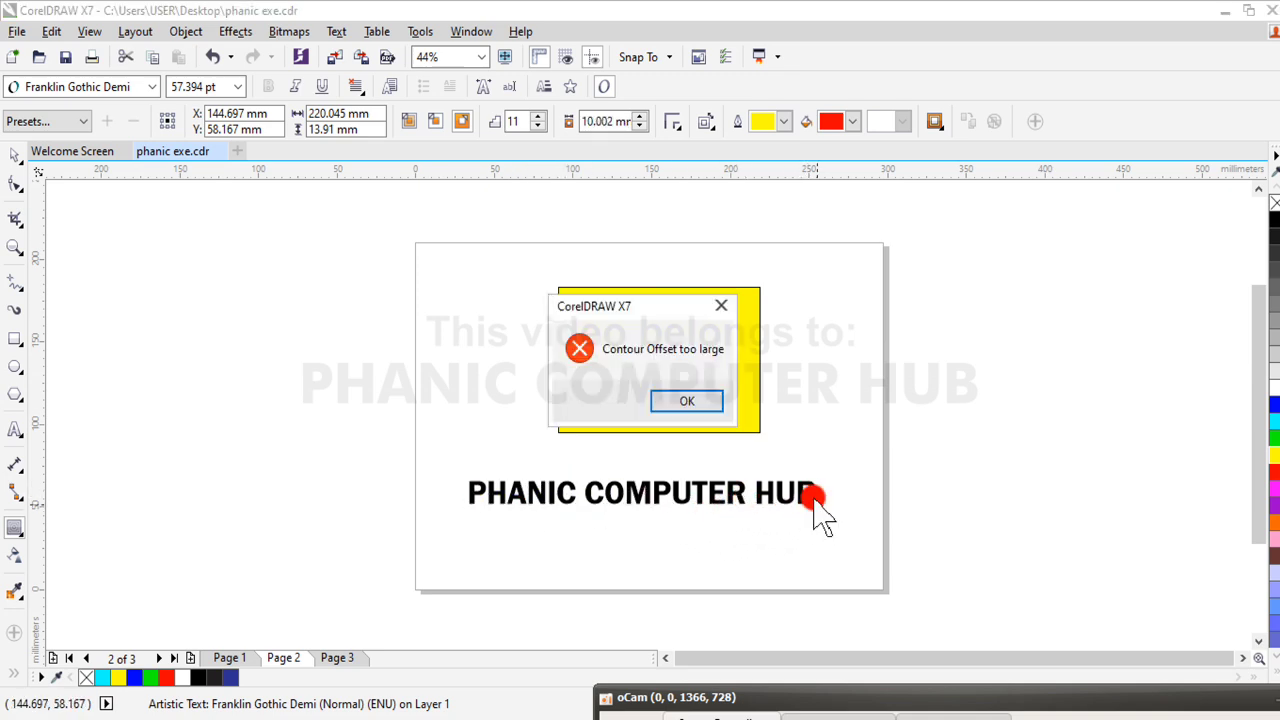
pyautogui.click(690, 402)
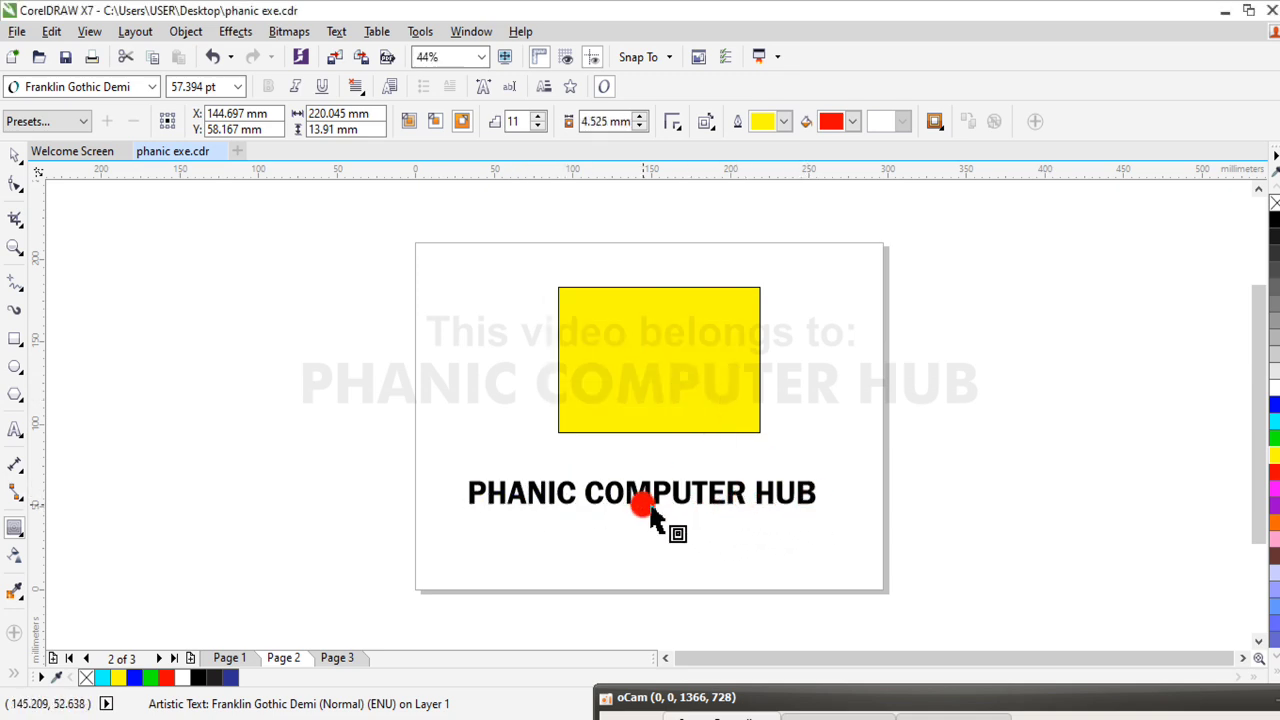
pyautogui.moveTo(643, 482); pyautogui.dragTo(655, 543)
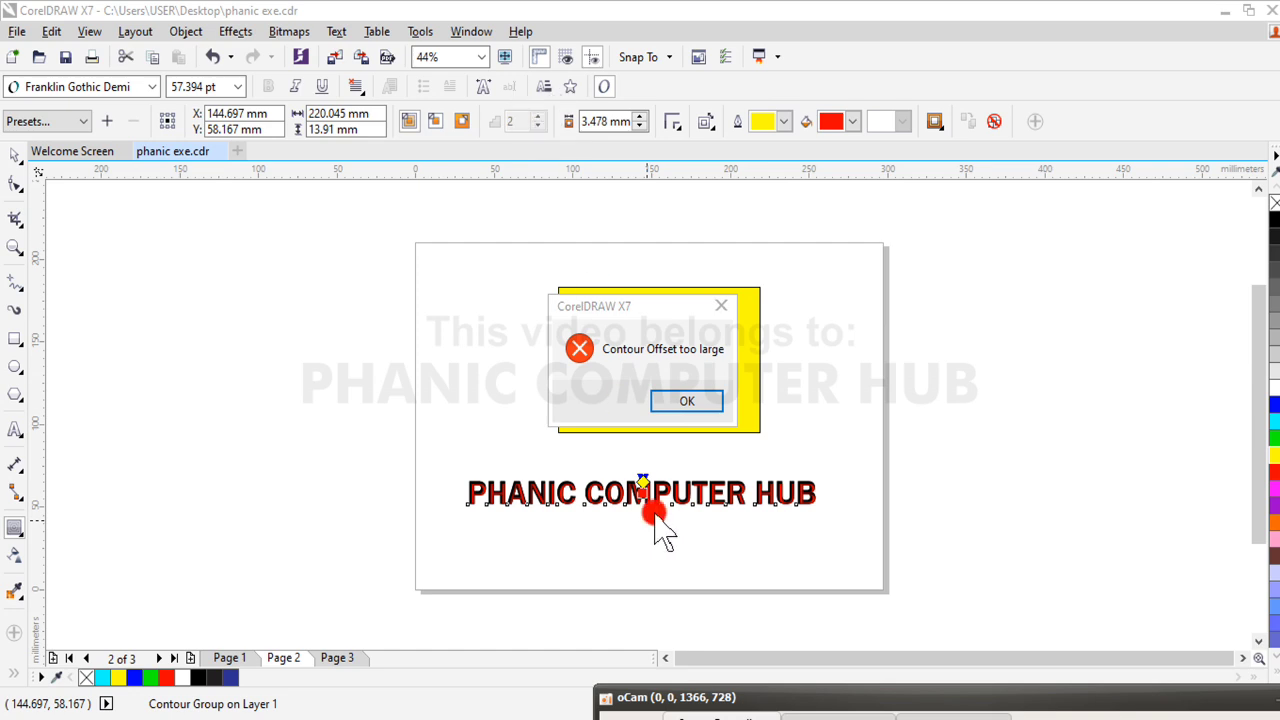
pyautogui.click(698, 401)
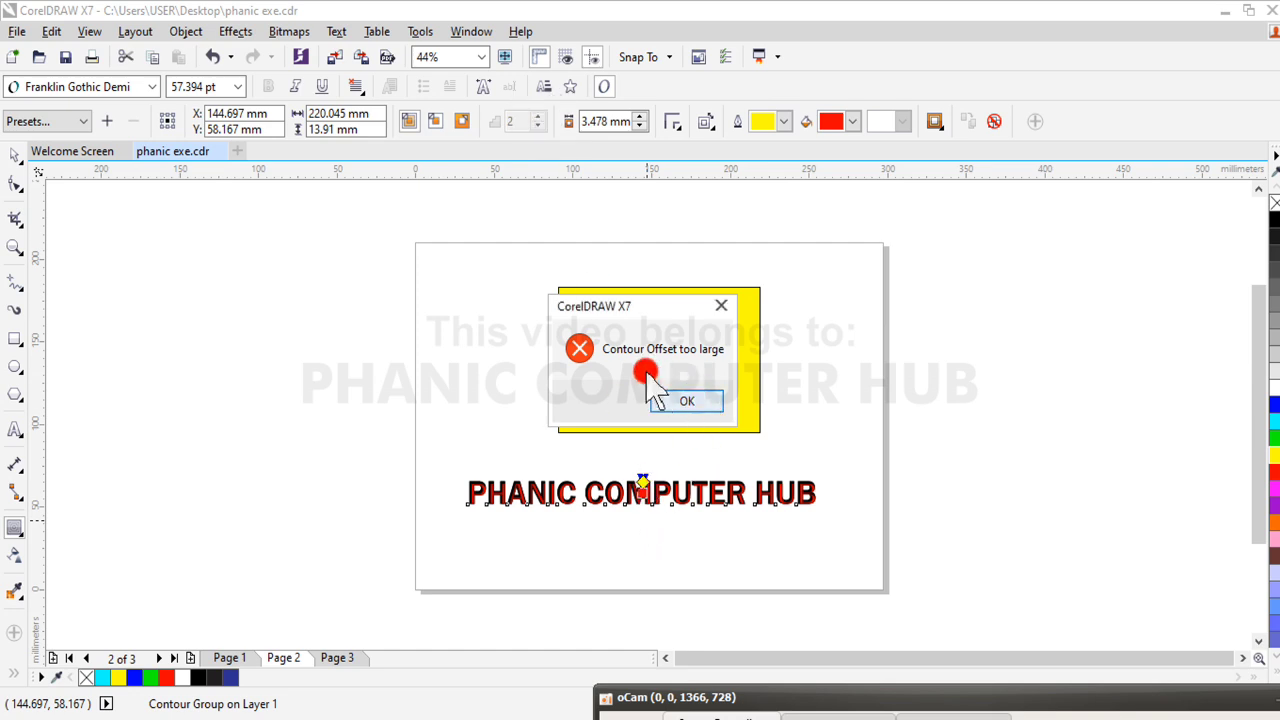
pyautogui.click(698, 401)
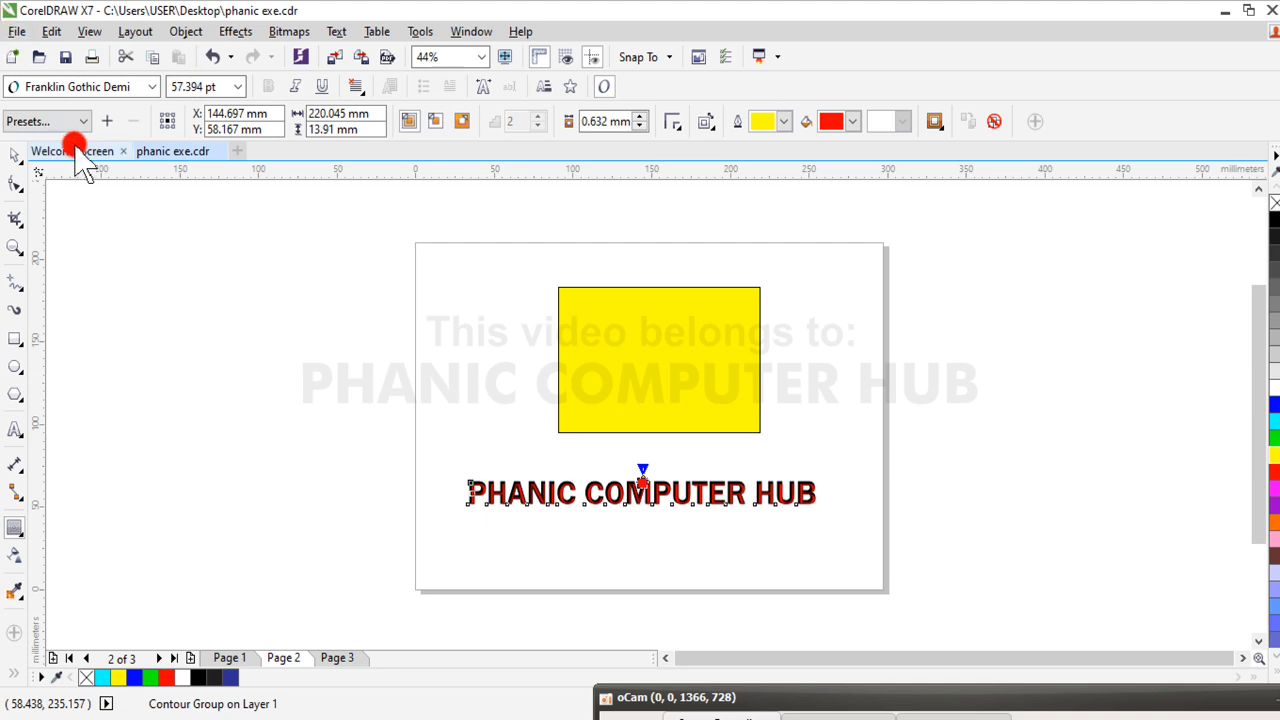
# Apply the Flow Outward contour preset to the text, and try 12 contour steps before reducing them to 9
pyautogui.click(68, 121)
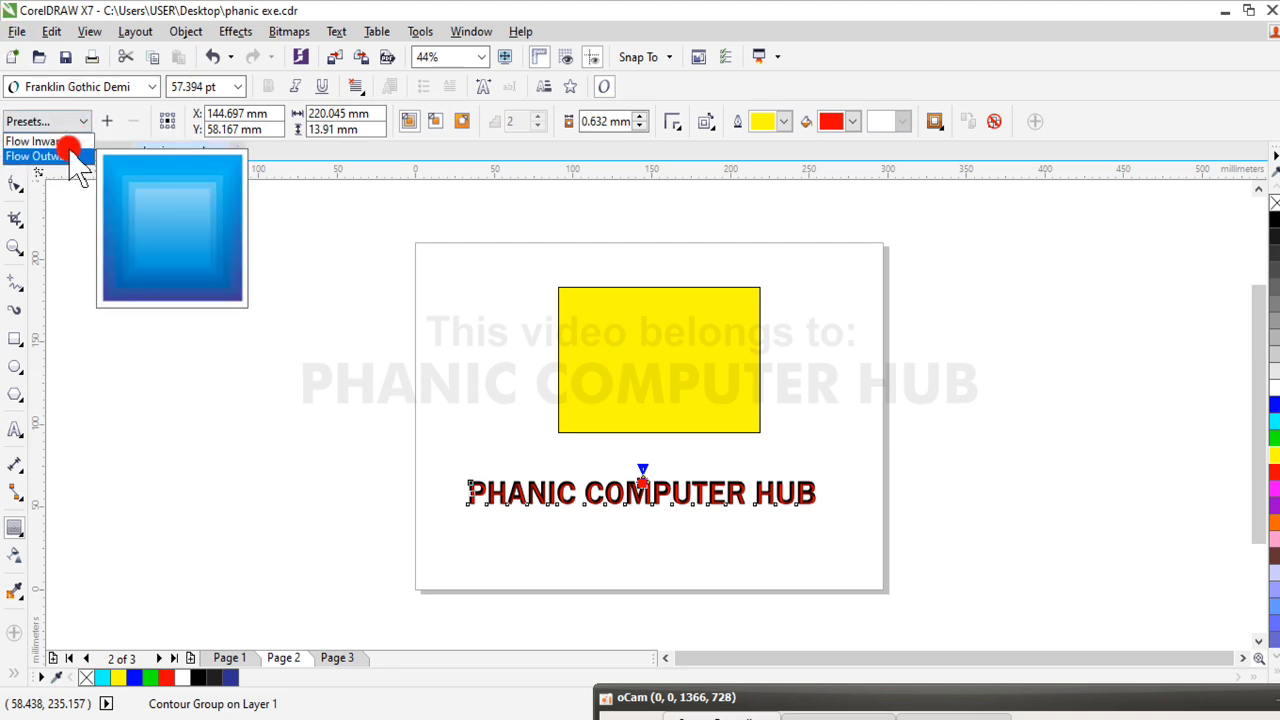
pyautogui.click(72, 158)
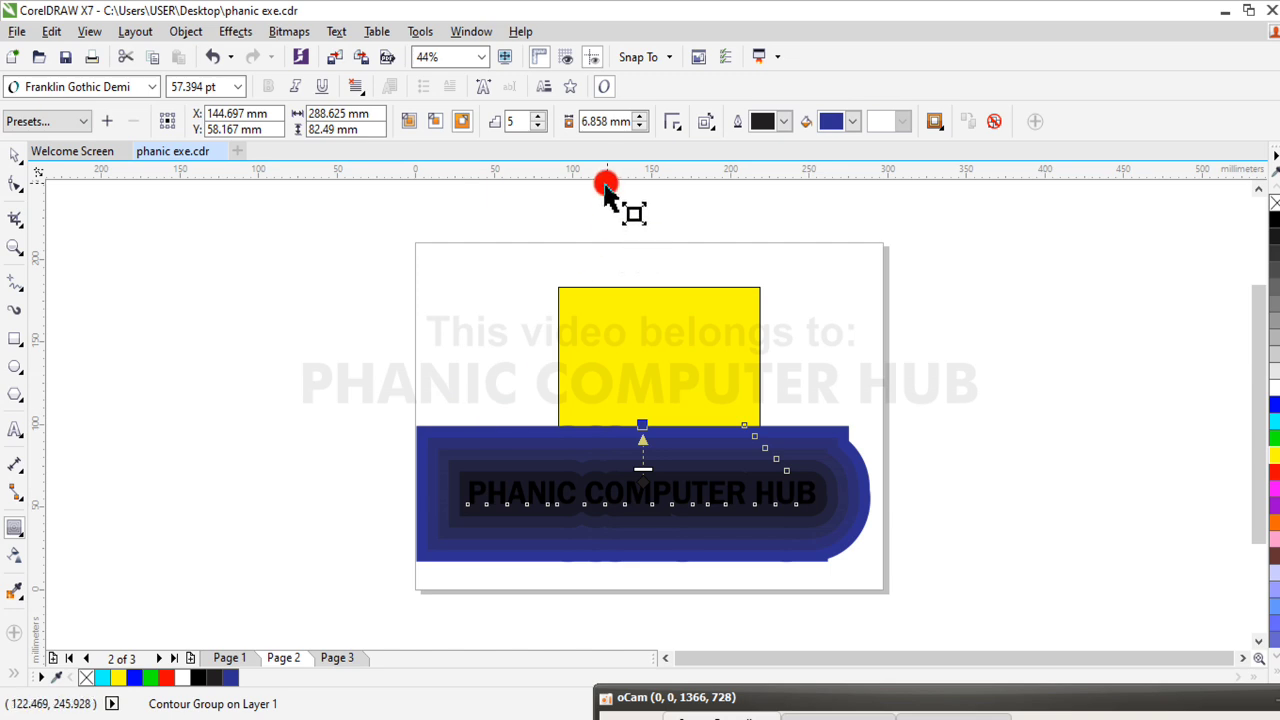
pyautogui.moveTo(543, 124); pyautogui.dragTo(541, 121)
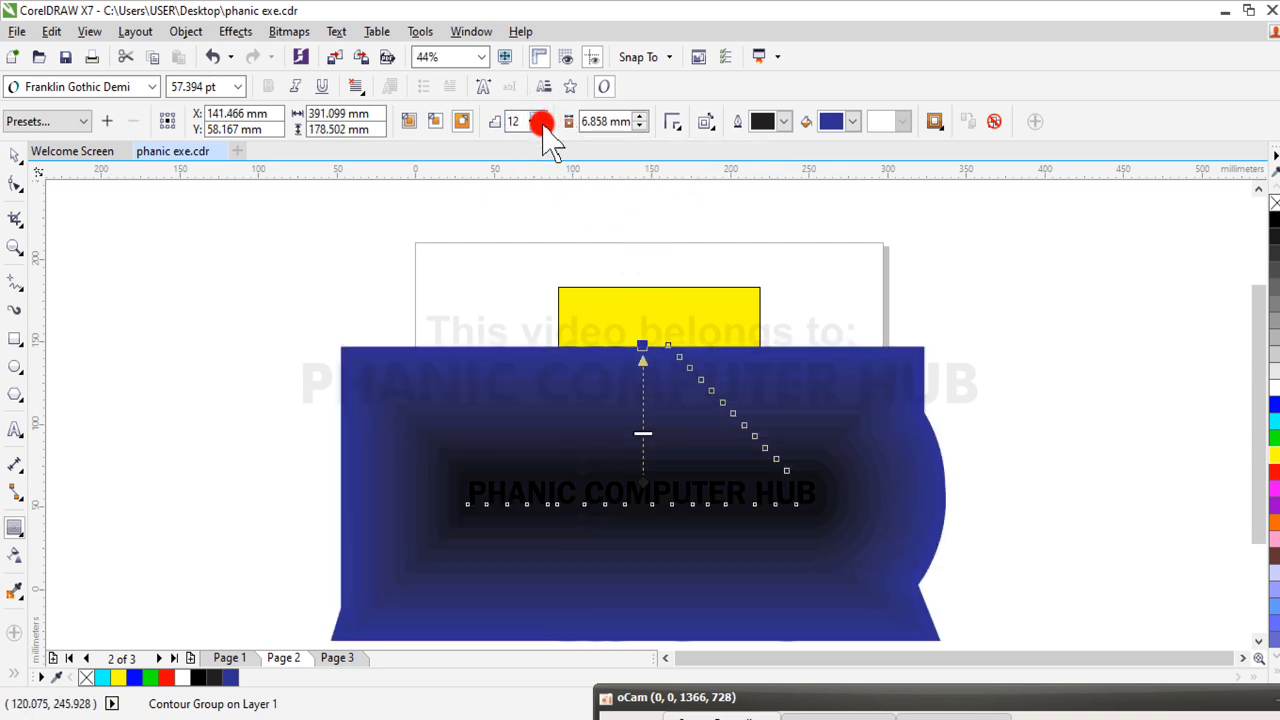
pyautogui.click(541, 125)
pyautogui.click(541, 125)
pyautogui.click(541, 125)
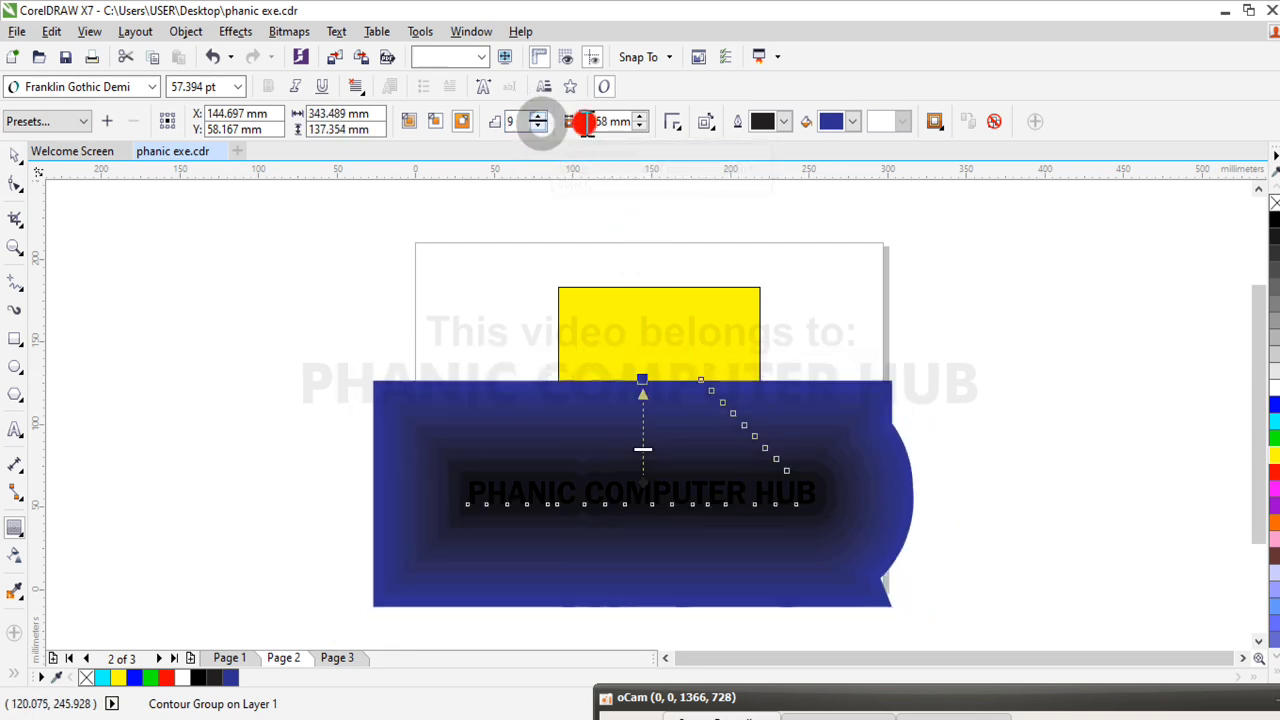
# Try contour offsets of 8.358 mm and 4.858 mm on the text, and set the offset to 0.858 mm
pyautogui.click(642, 117)
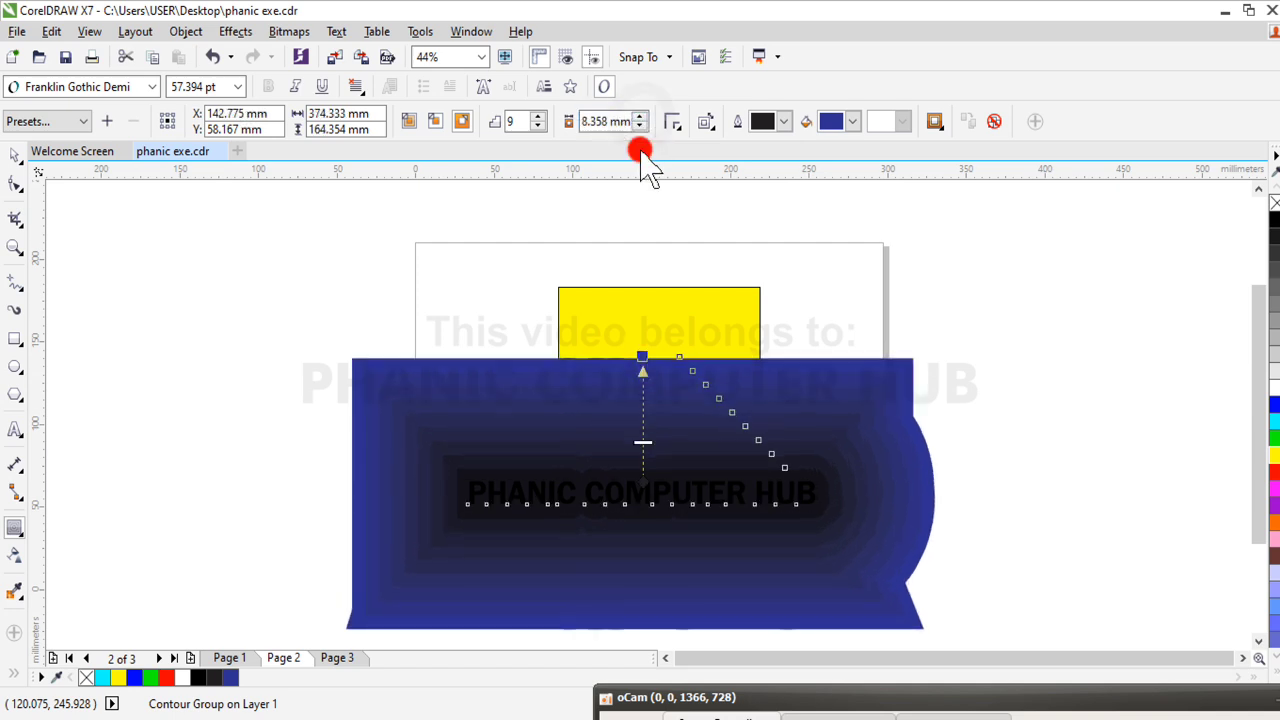
pyautogui.click(642, 125)
pyautogui.click(642, 125)
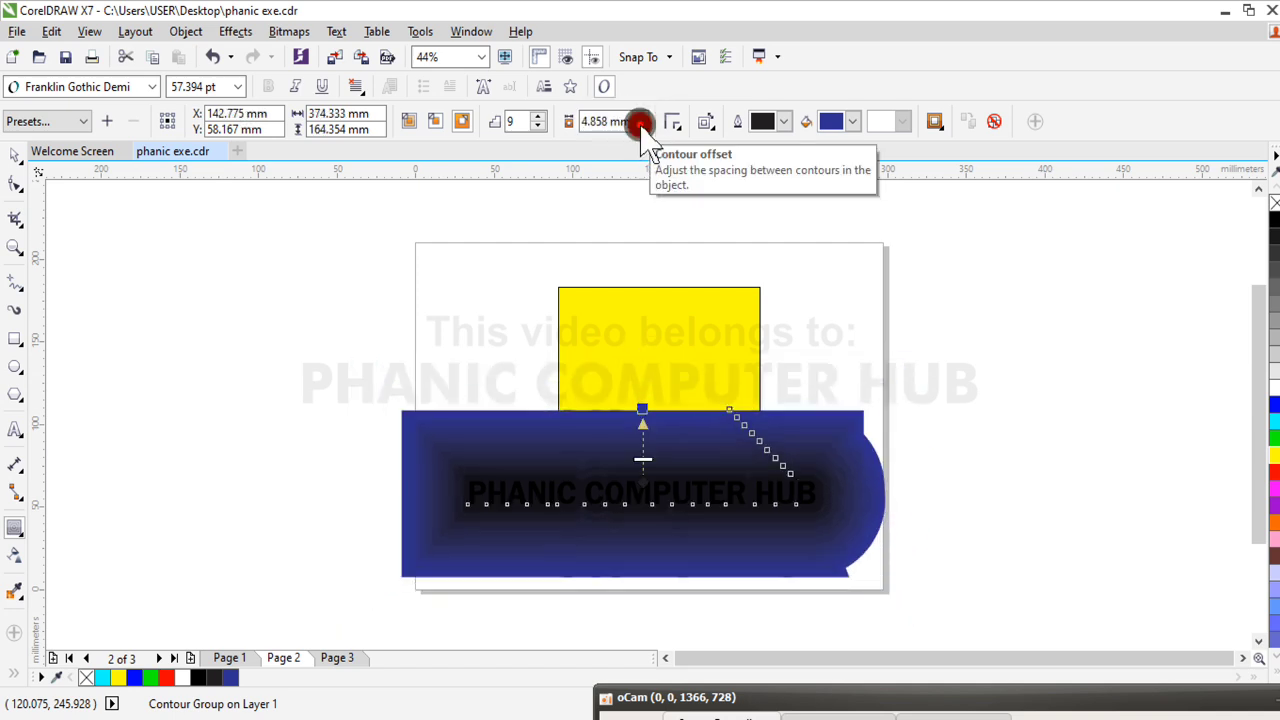
pyautogui.click(642, 125)
pyautogui.click(642, 126)
pyautogui.click(642, 126)
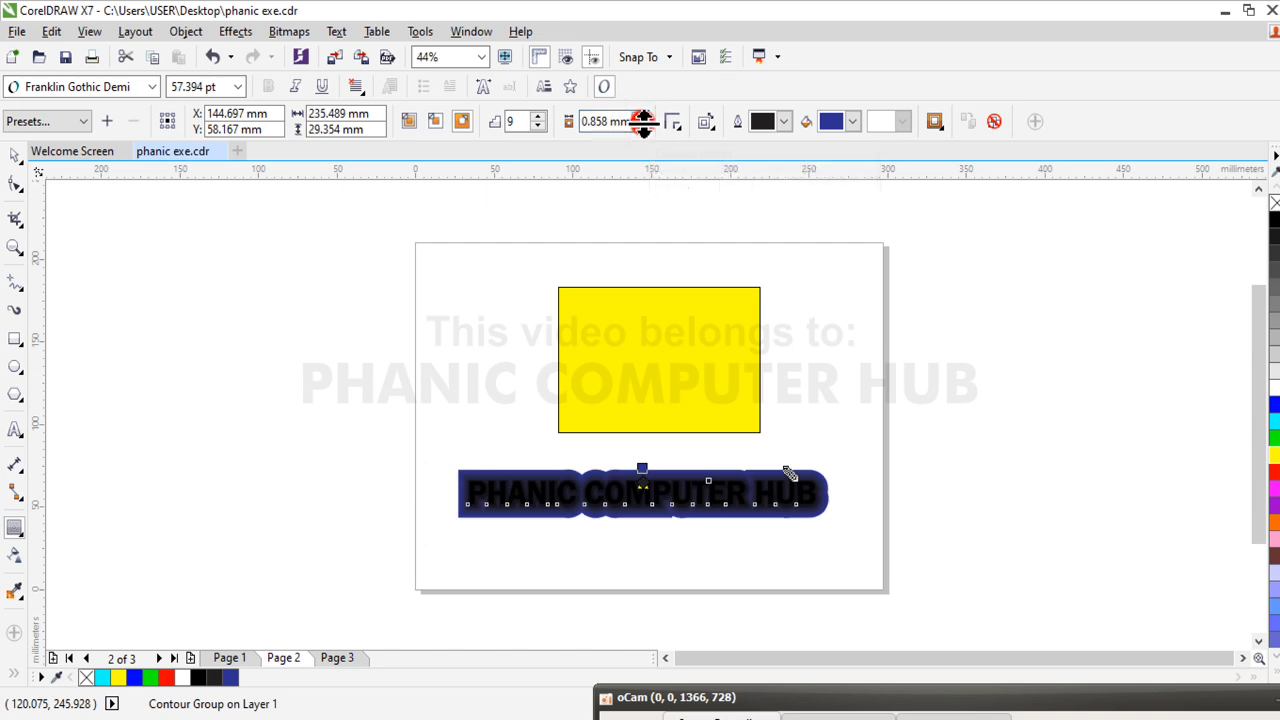
# Reduce the text's contour to 2 steps, and raise the number of contour steps to 15
pyautogui.click(540, 126)
pyautogui.click(540, 126)
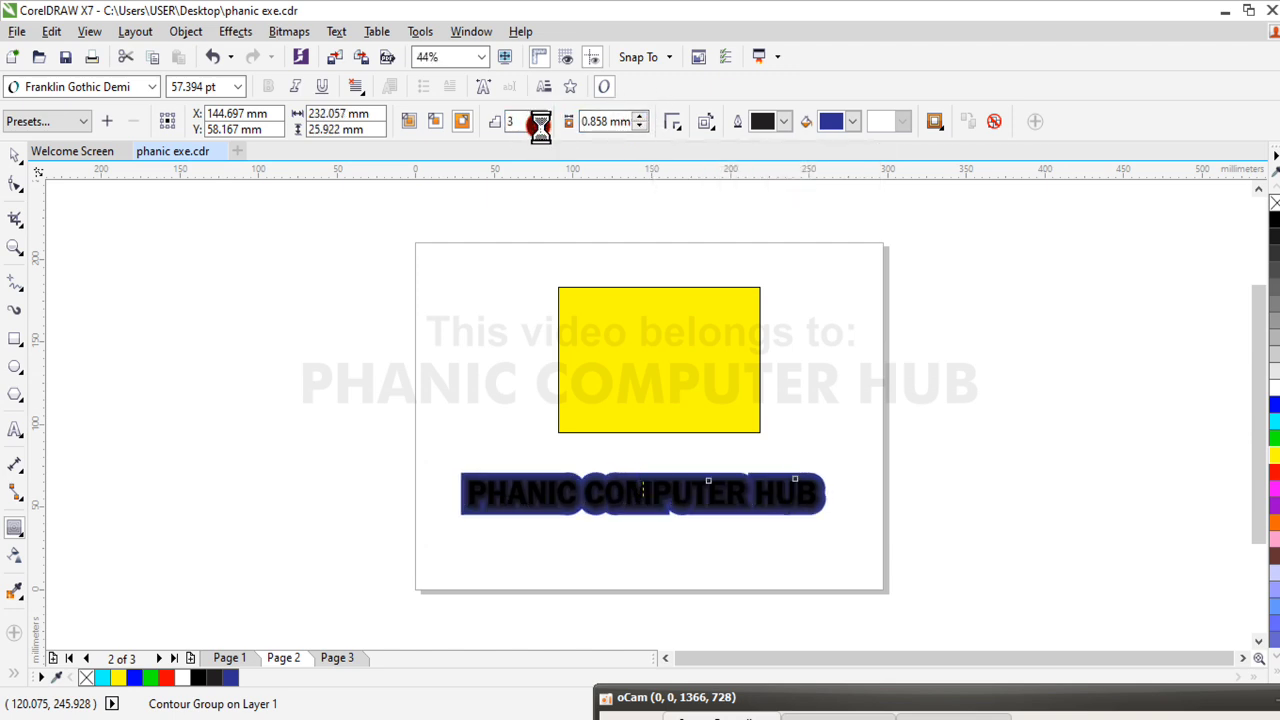
pyautogui.click(540, 126)
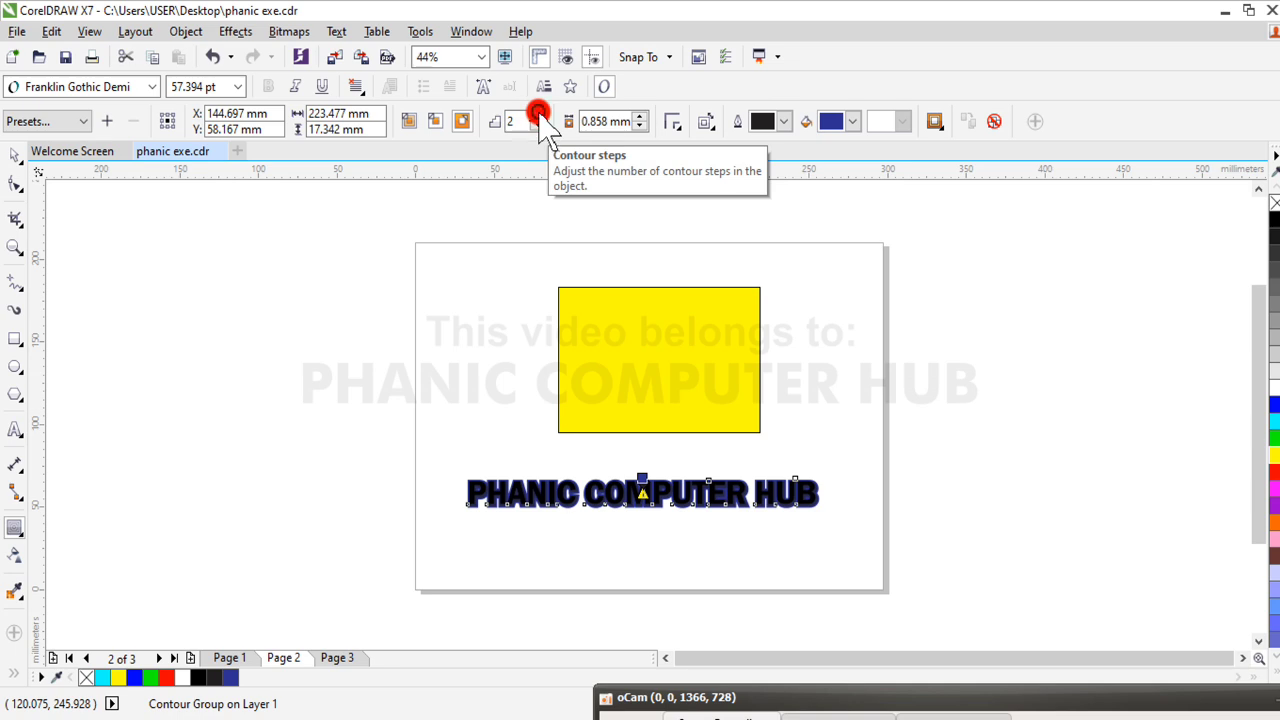
pyautogui.click(539, 115)
pyautogui.click(539, 115)
pyautogui.click(539, 115)
pyautogui.click(539, 115)
pyautogui.click(539, 115)
pyautogui.click(539, 115)
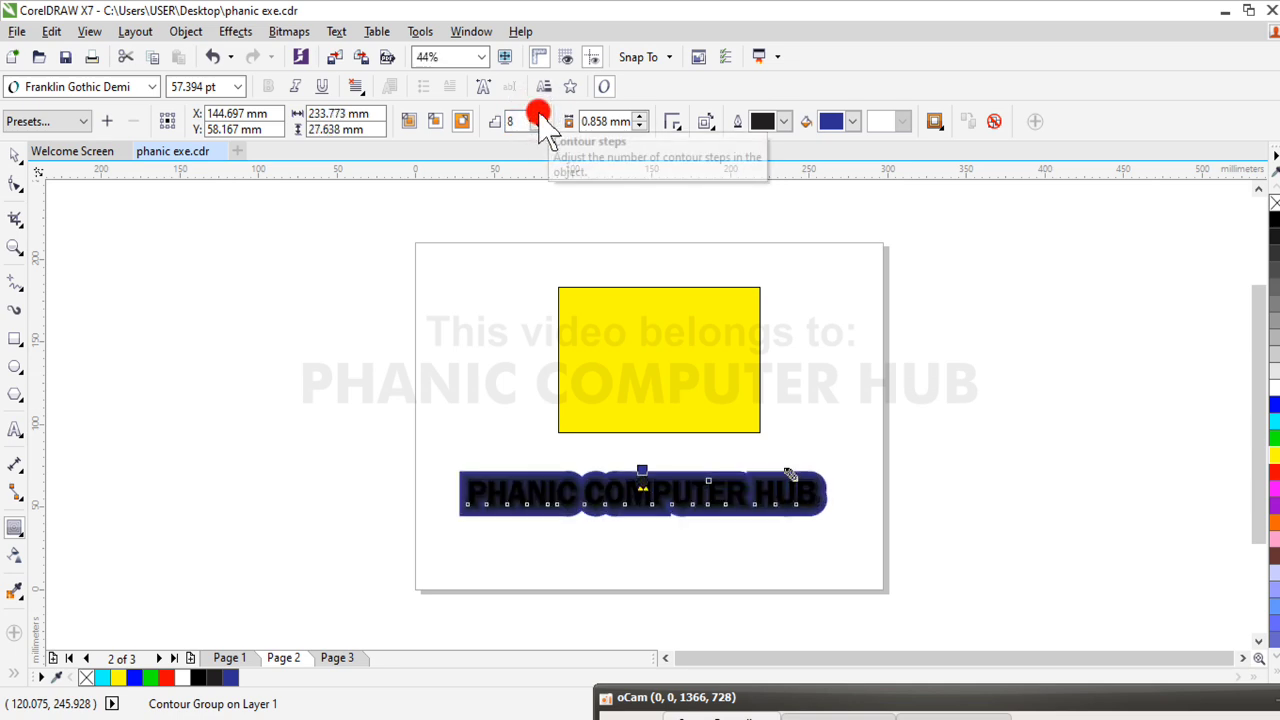
pyautogui.click(539, 115)
pyautogui.click(539, 115)
pyautogui.click(539, 115)
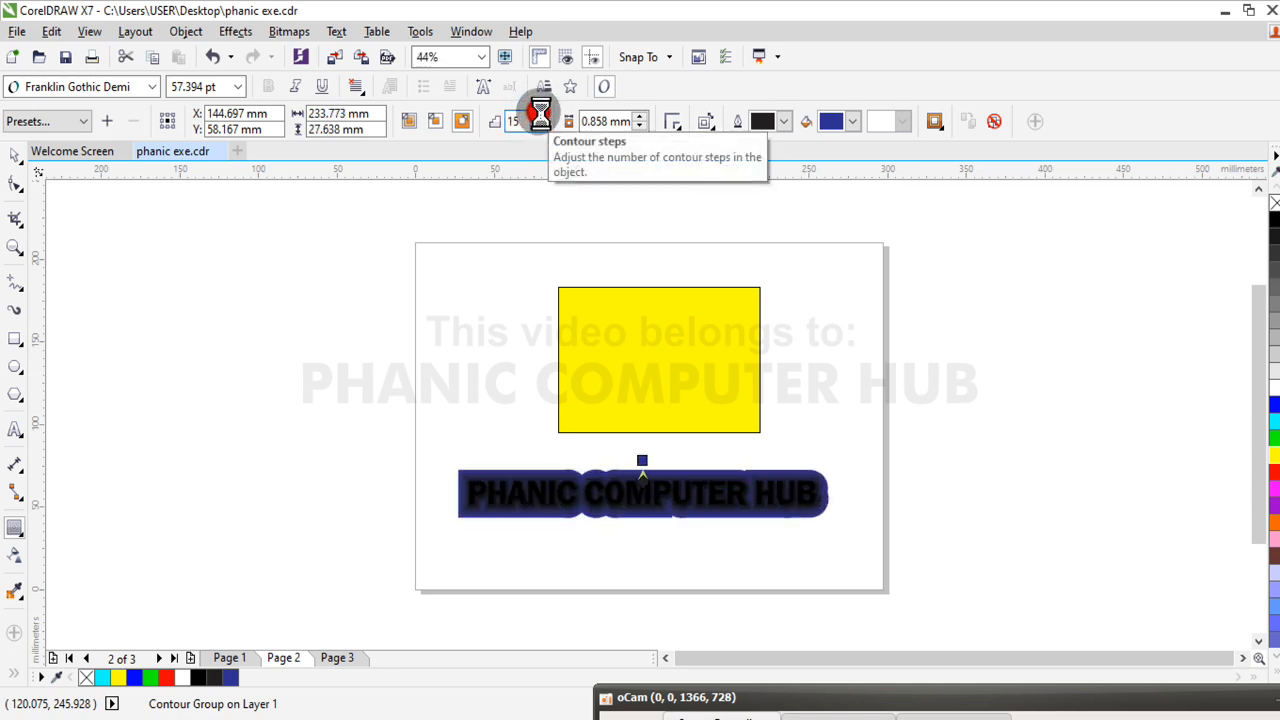
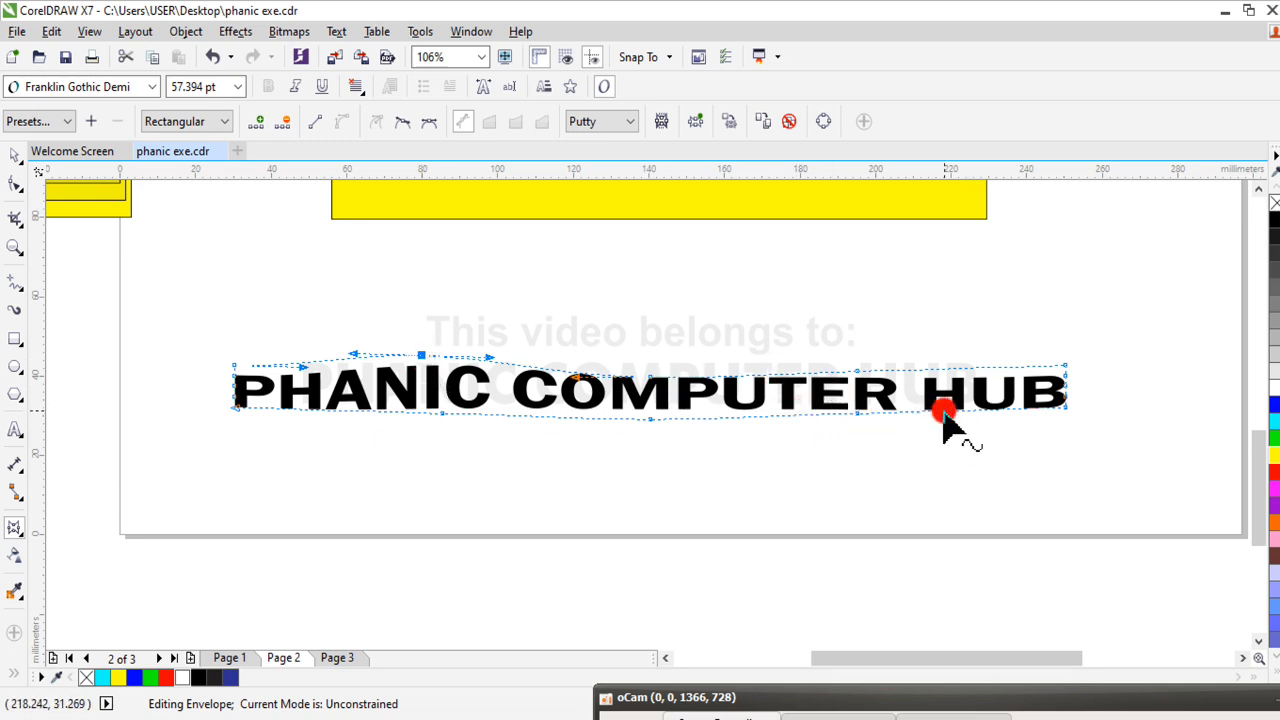
# Try pulling down the lower envelope node of the text near the end of COMPUTER, and undo the last two envelope edits
pyautogui.moveTo(857, 414); pyautogui.dragTo(882, 437)
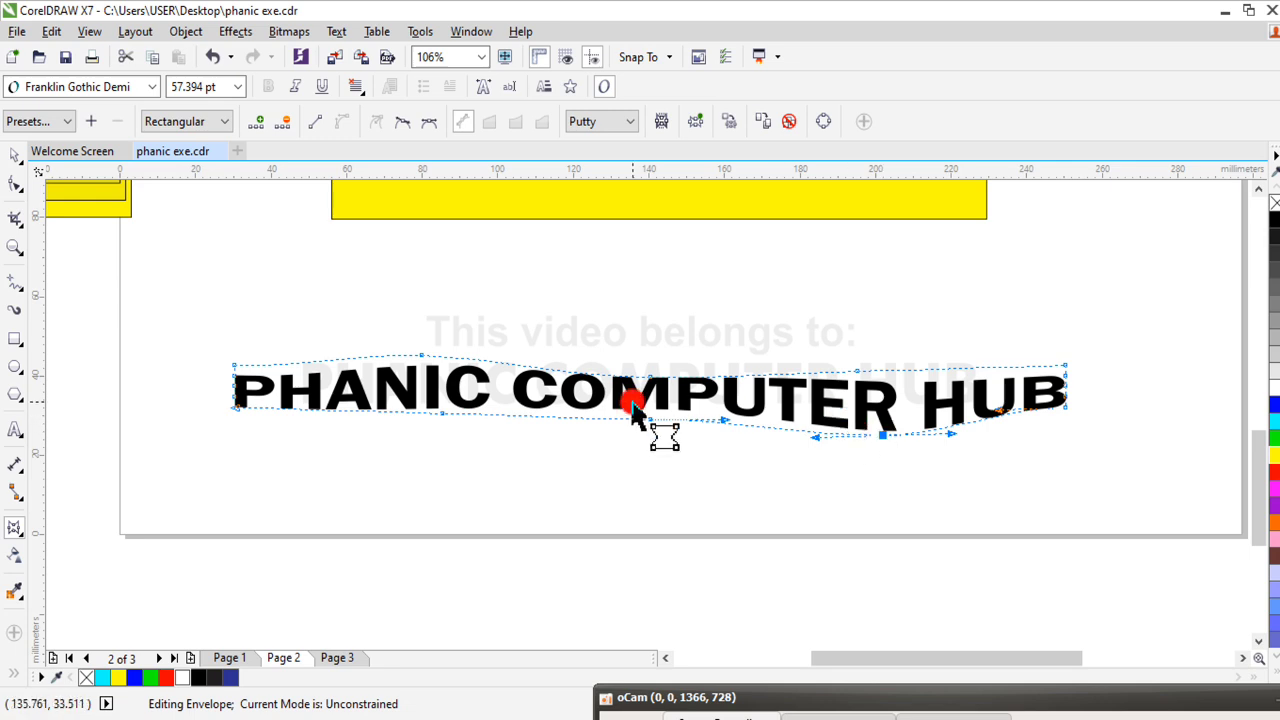
pyautogui.click(213, 57)
pyautogui.click(214, 56)
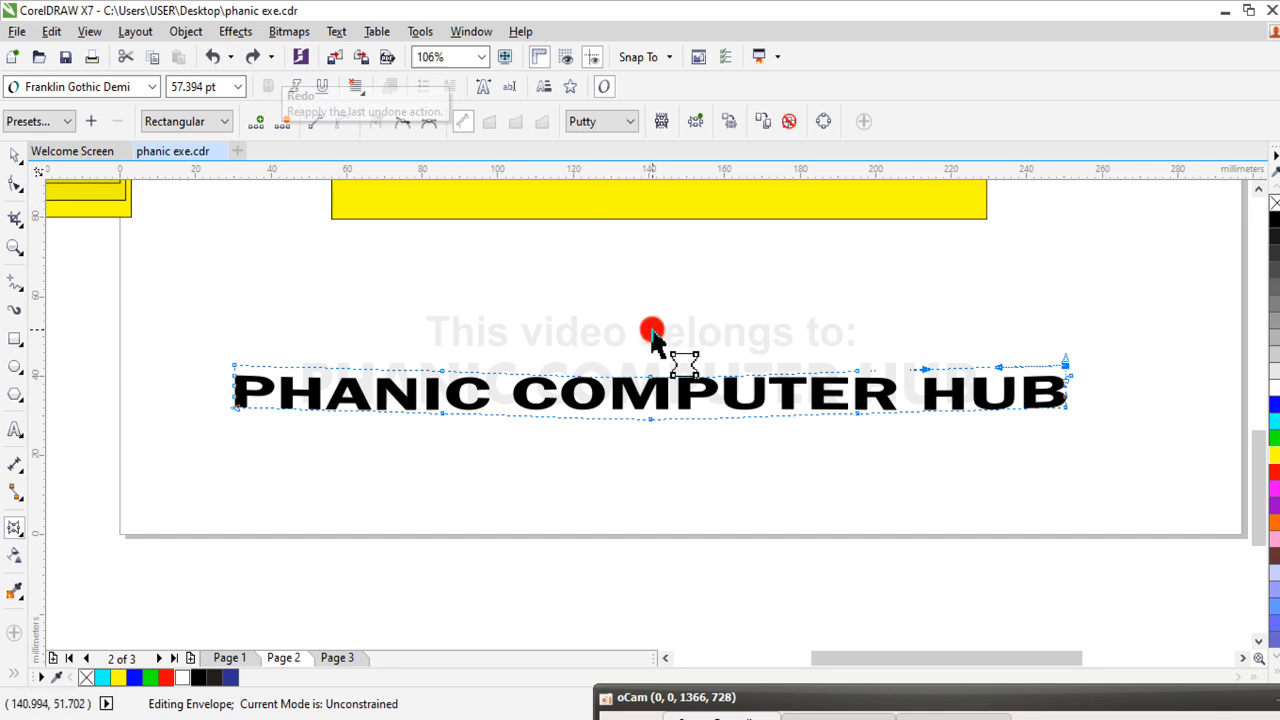
# Arch the text's envelope upward by raising its three middle upper-edge nodes, and delete the upper node above the end of COMPUTER
pyautogui.moveTo(651, 378); pyautogui.dragTo(651, 330)
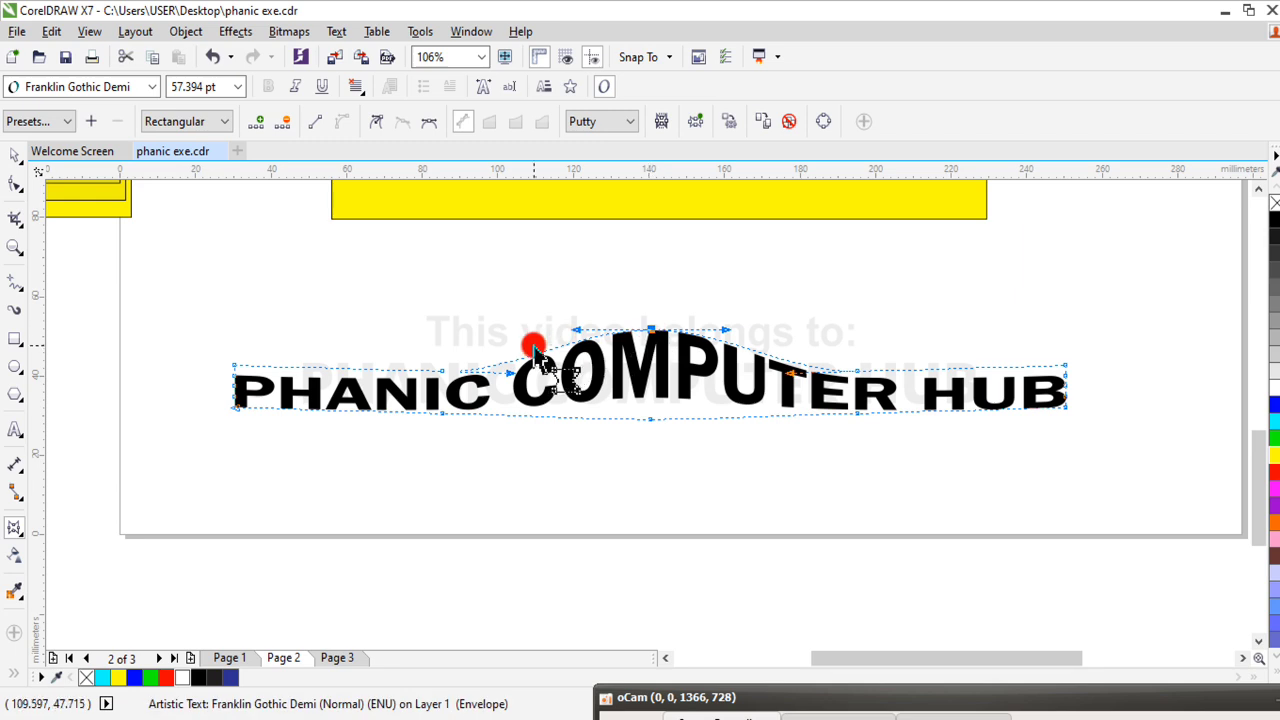
pyautogui.moveTo(440, 371); pyautogui.dragTo(446, 343)
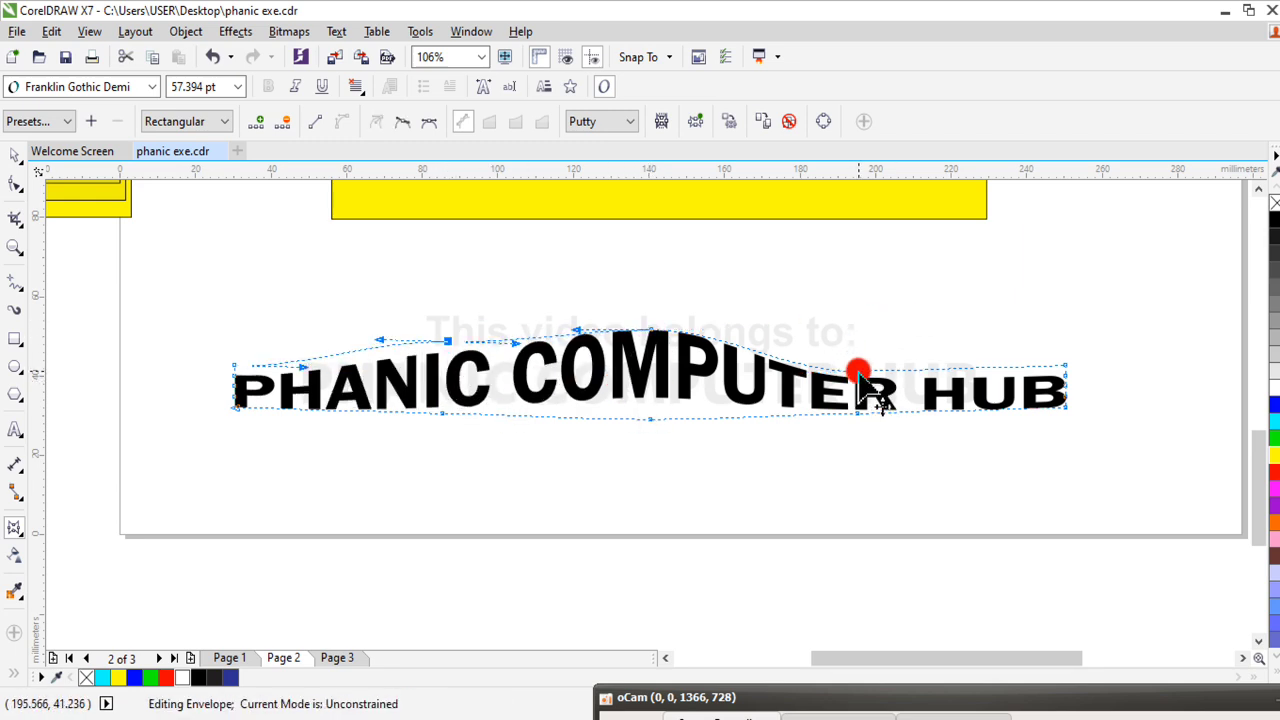
pyautogui.moveTo(858, 373); pyautogui.dragTo(843, 364)
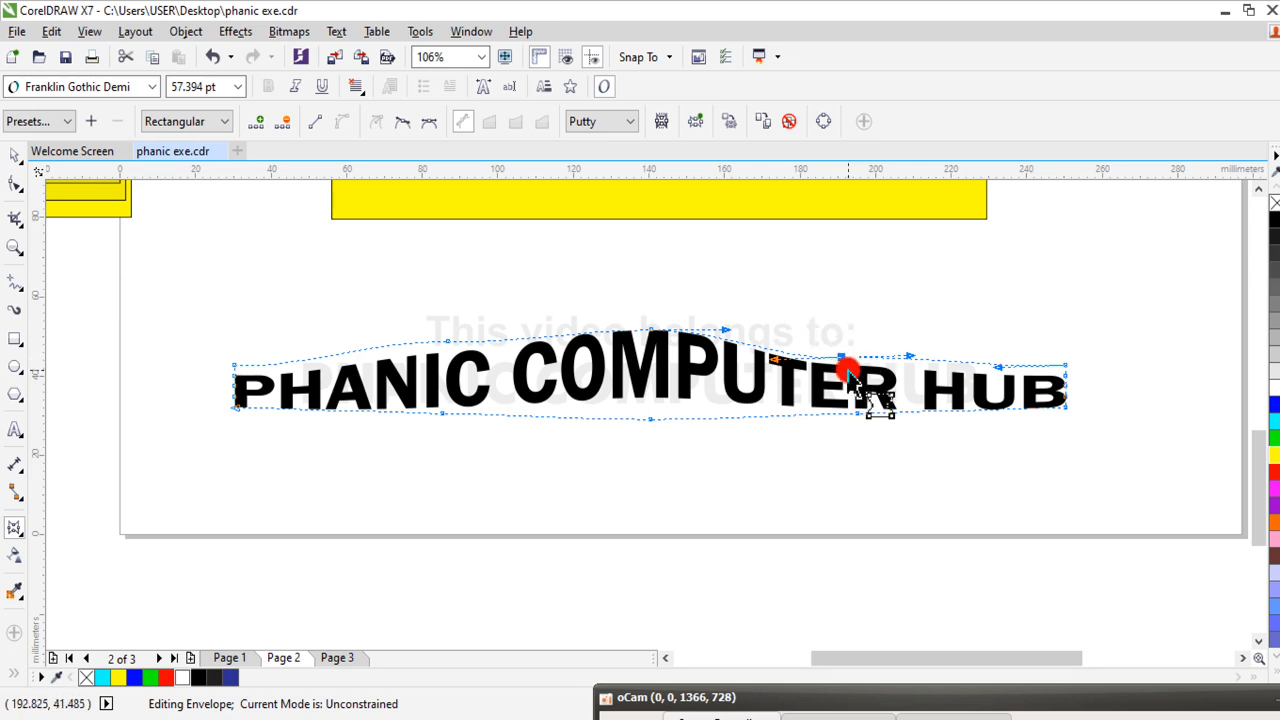
pyautogui.click(842, 355)
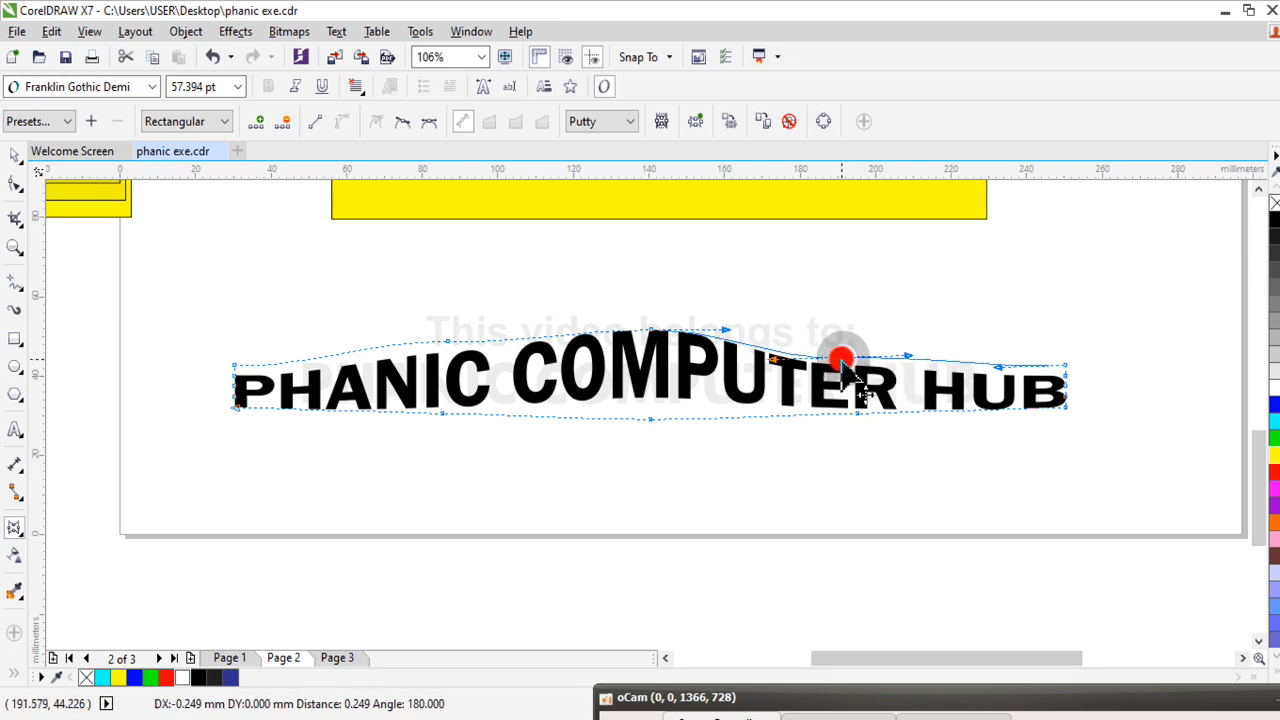
pyautogui.doubleClick(840, 355)
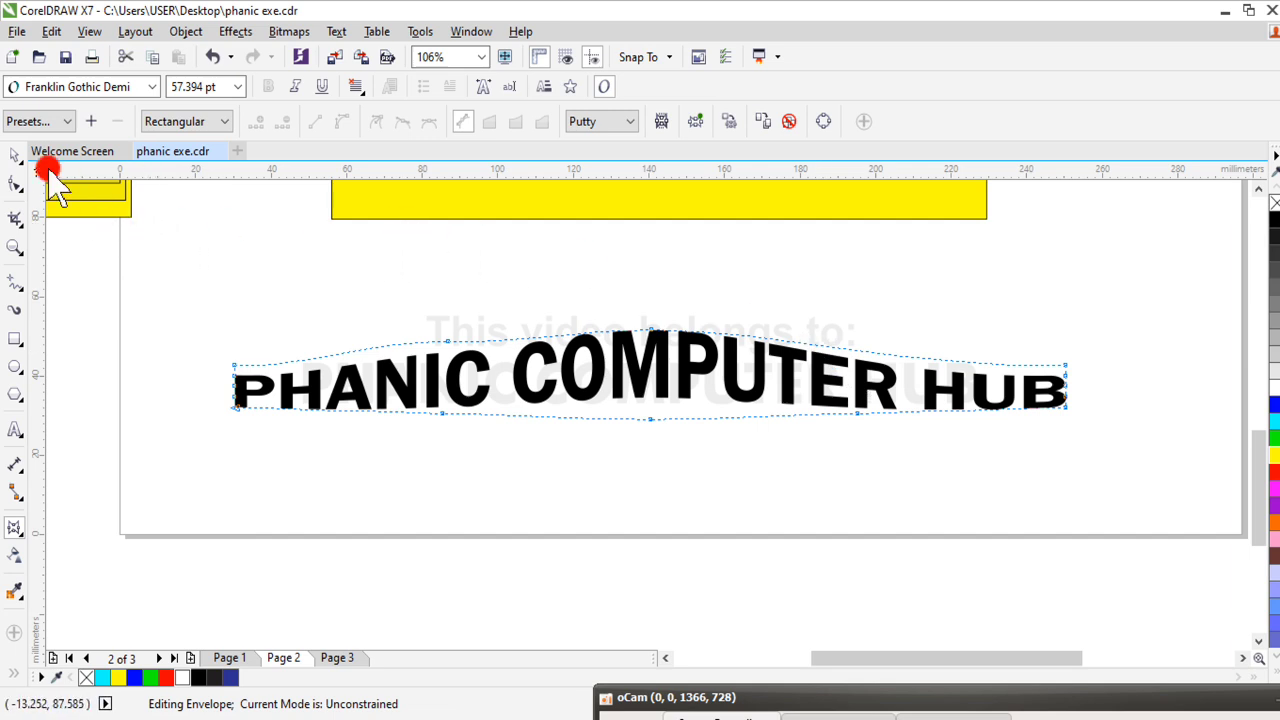
pyautogui.hotkey('shift', 'F4')
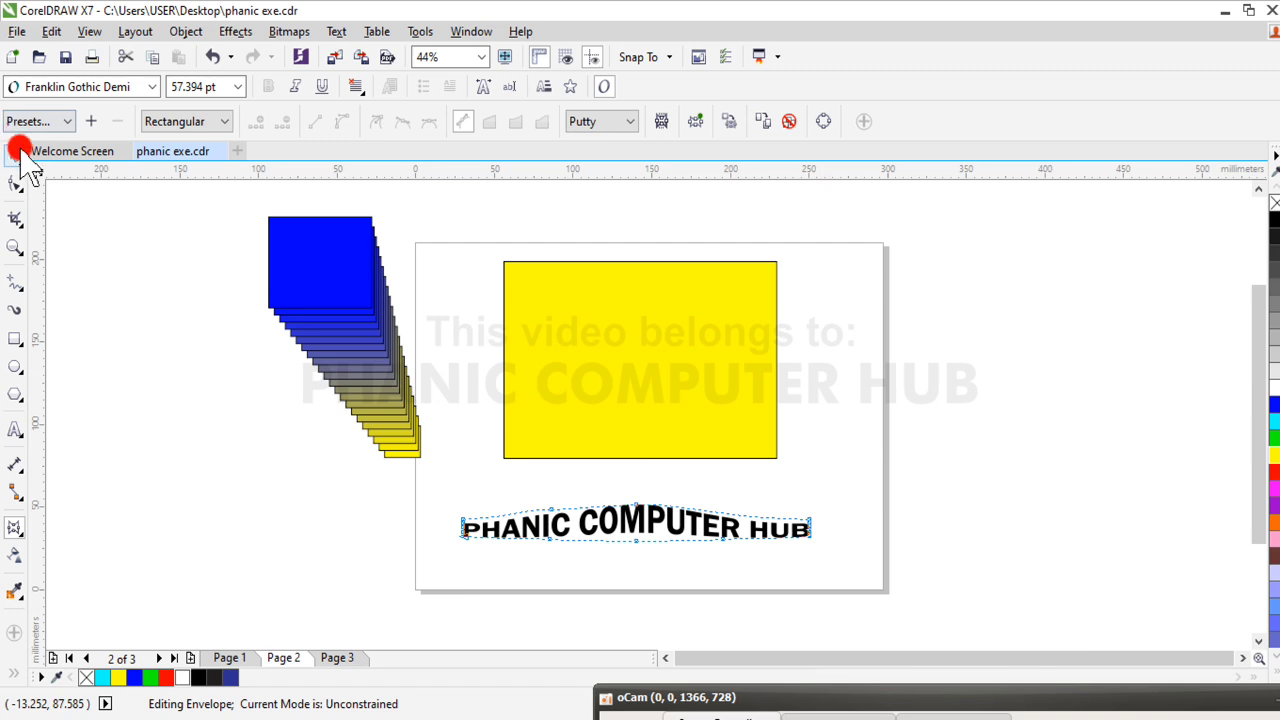
pyautogui.click(15, 154)
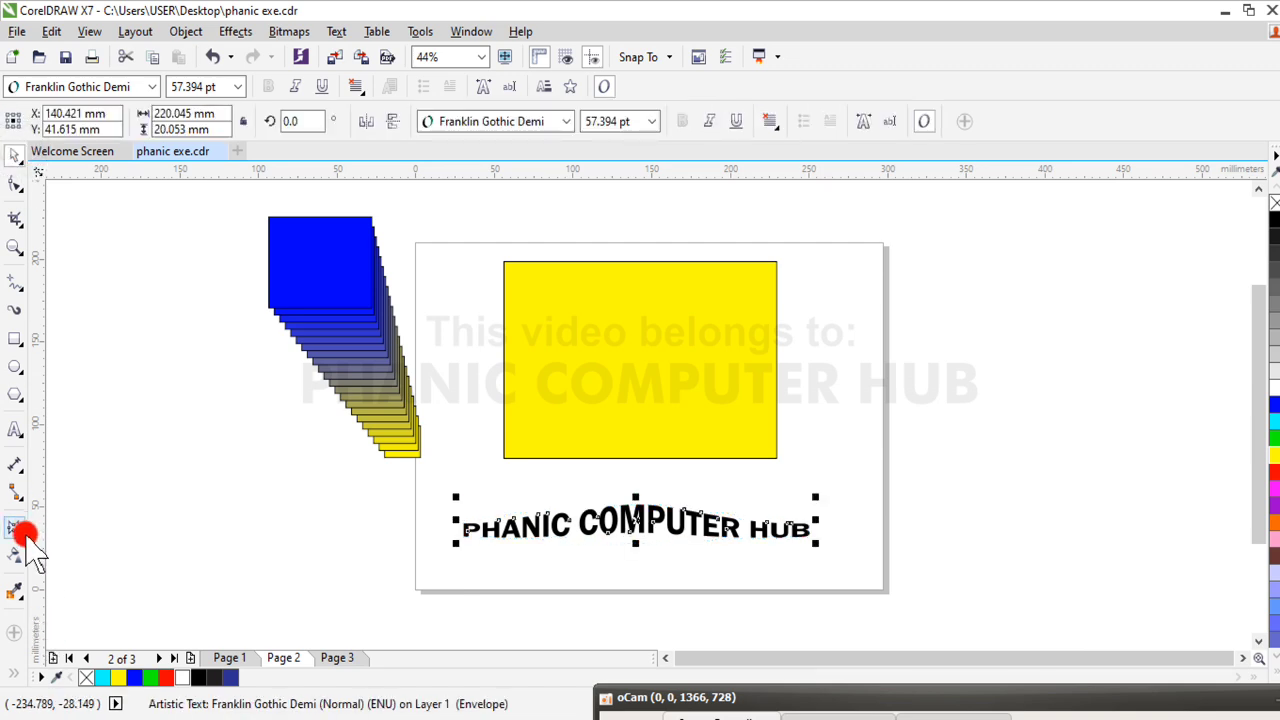
# Draw a blue-filled rectangle about 78 × 73 mm outside the page, and move it beside the blue-to-yellow blend
pyautogui.moveTo(25, 537); pyautogui.dragTo(103, 638)
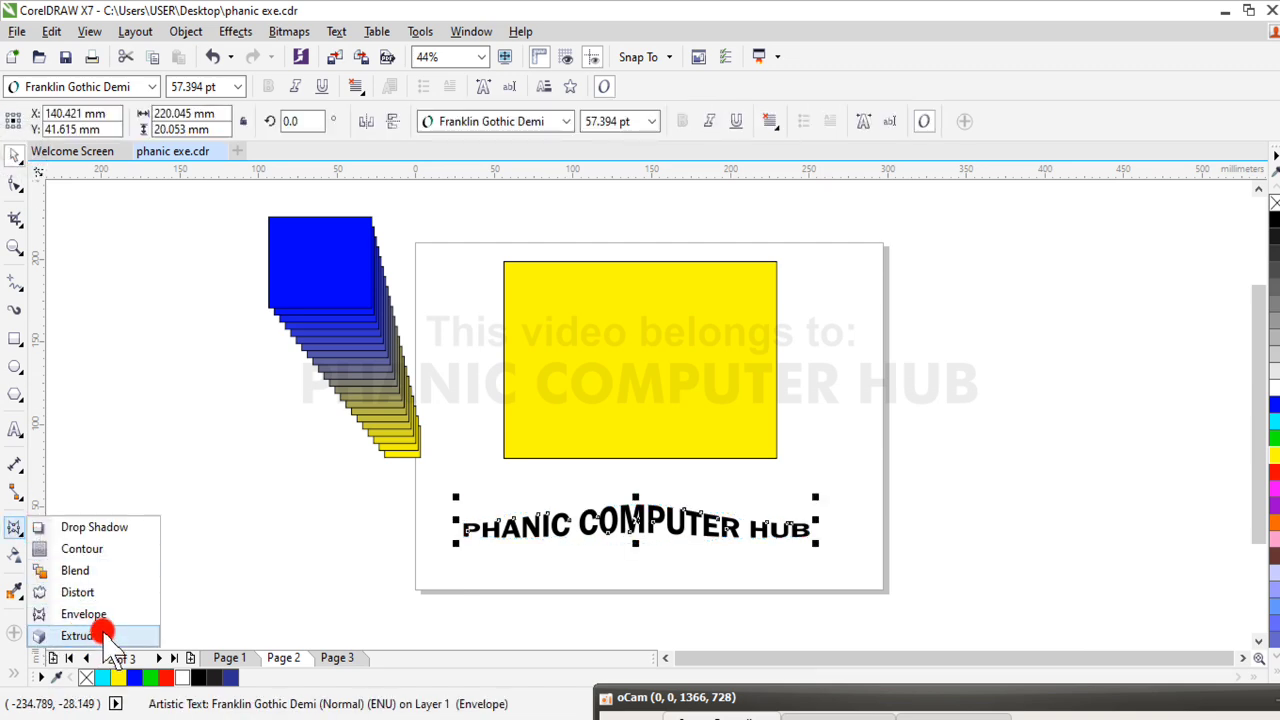
pyautogui.click(14, 345)
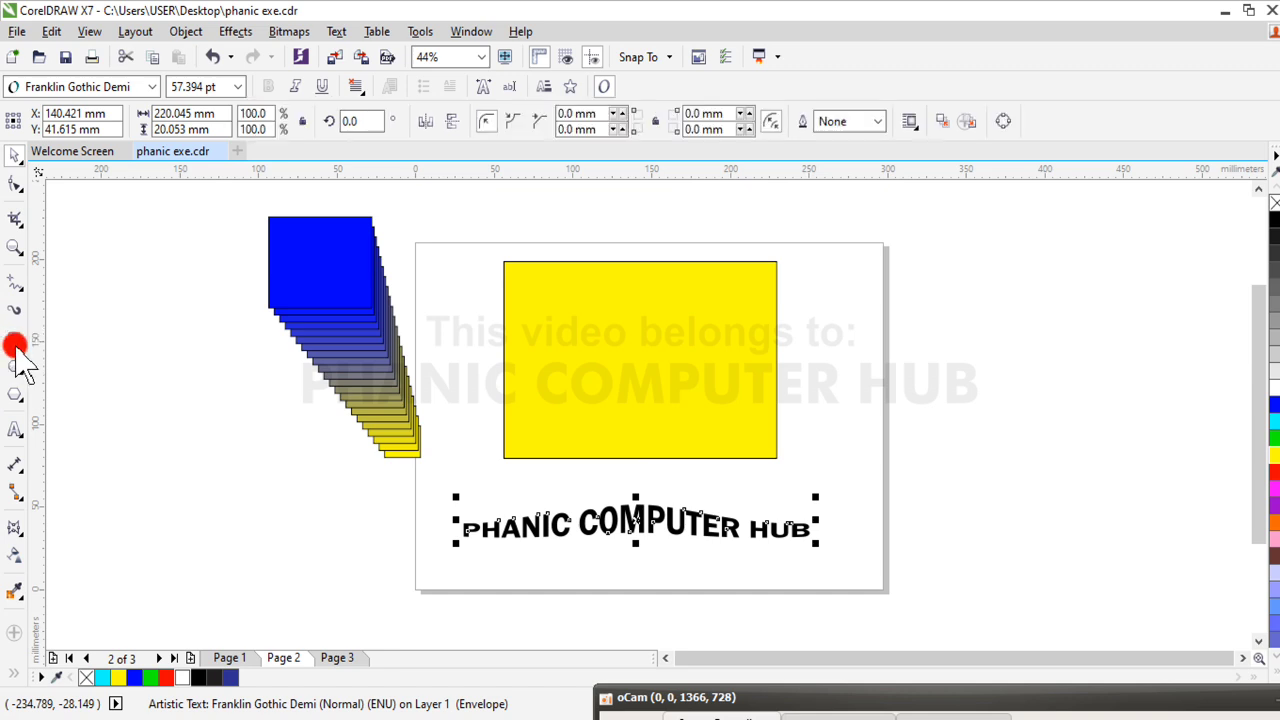
pyautogui.moveTo(158, 430); pyautogui.dragTo(281, 551)
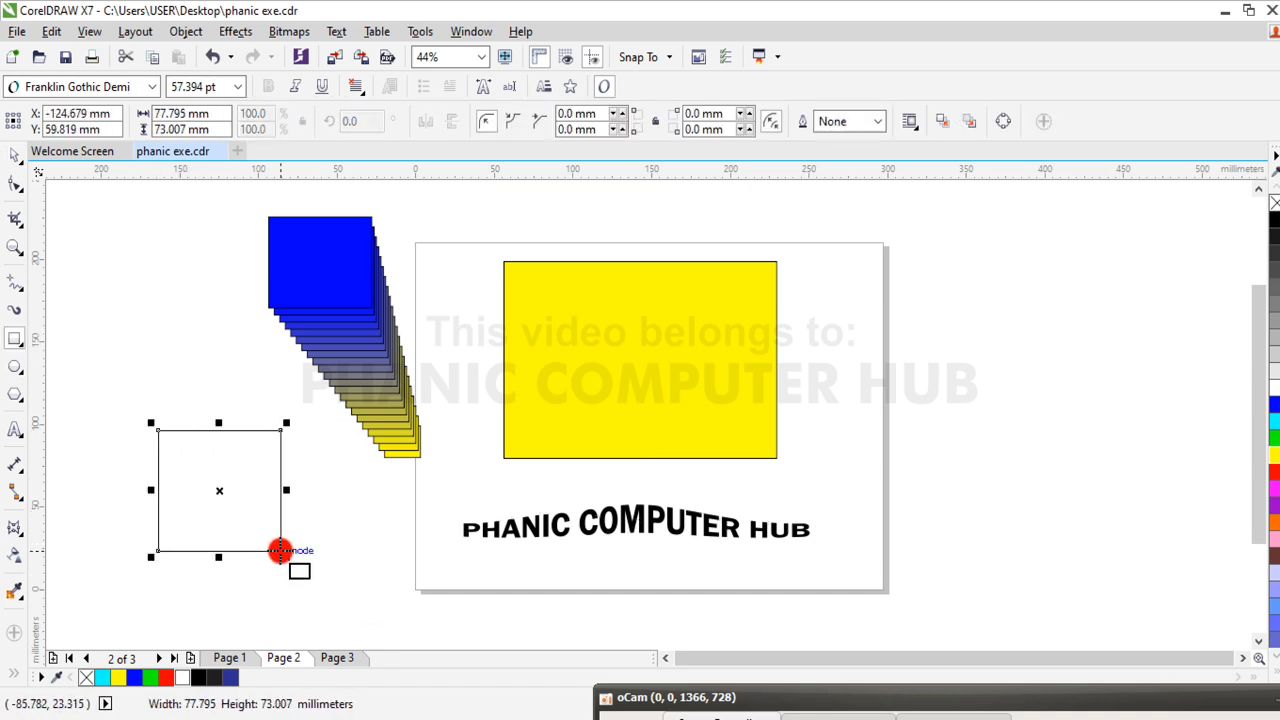
pyautogui.click(15, 155)
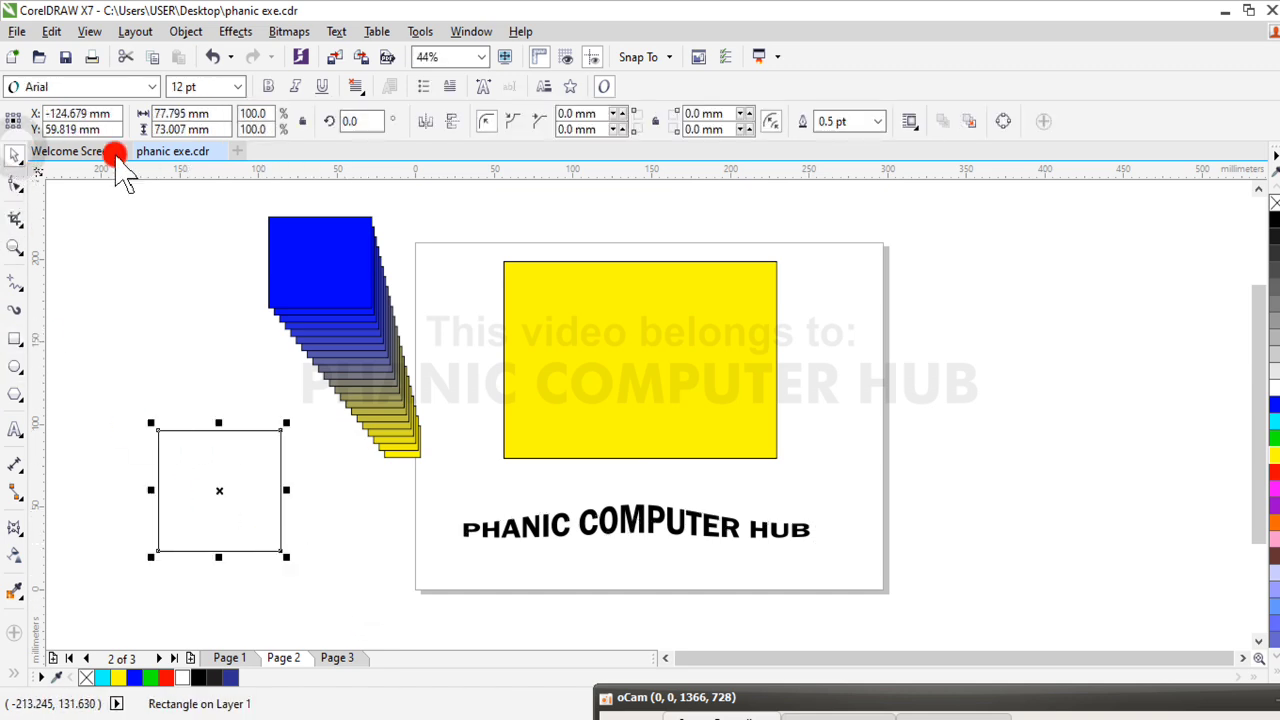
pyautogui.click(1273, 404)
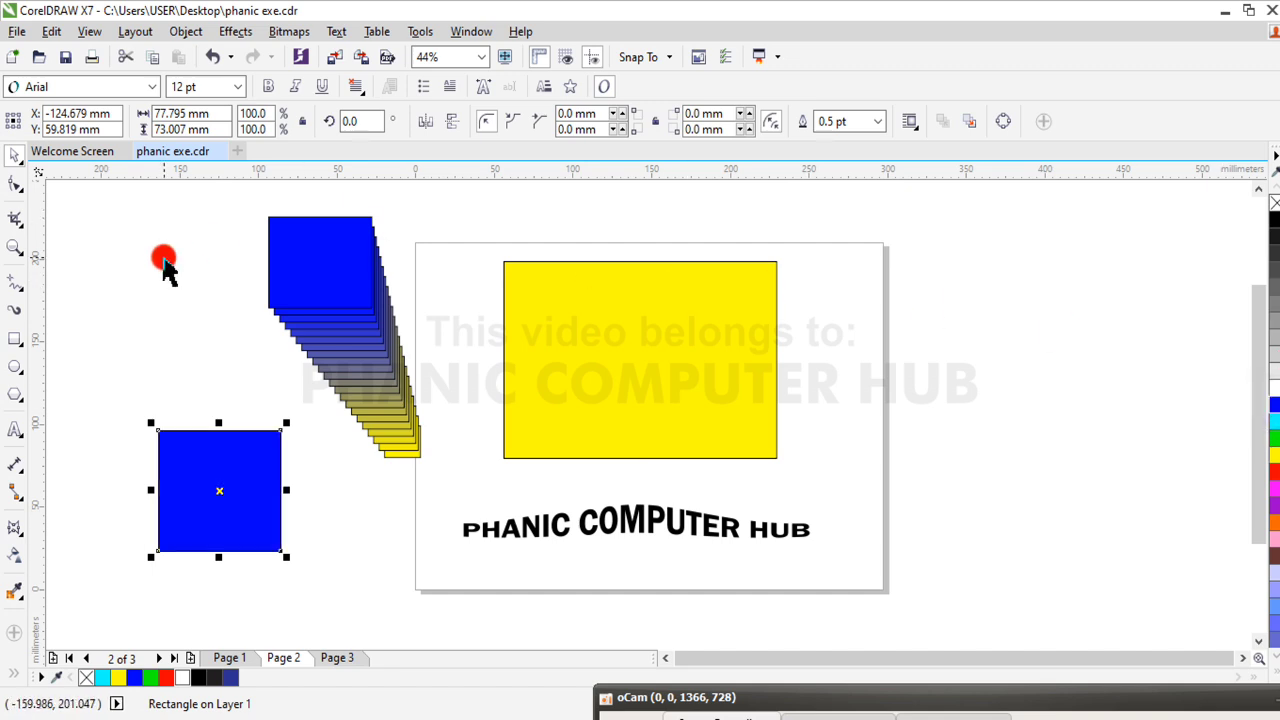
pyautogui.moveTo(203, 492); pyautogui.dragTo(134, 358)
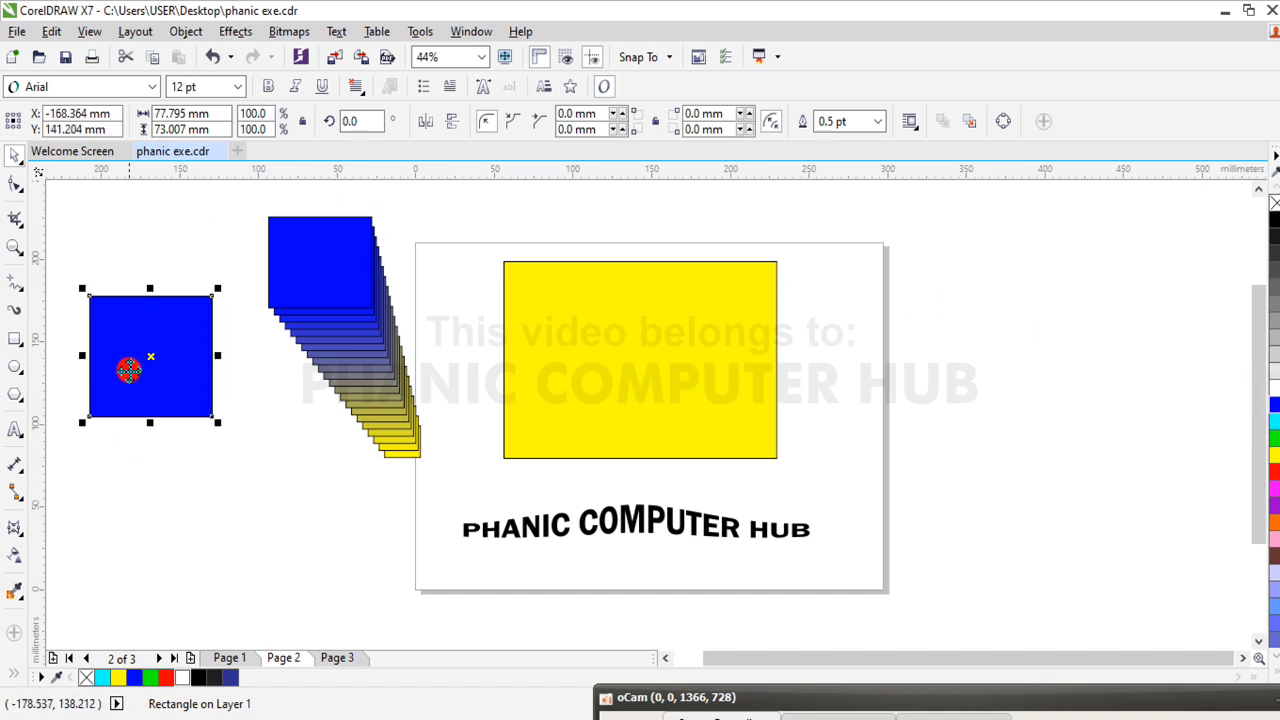
pyautogui.click(17, 537)
pyautogui.click(20, 532)
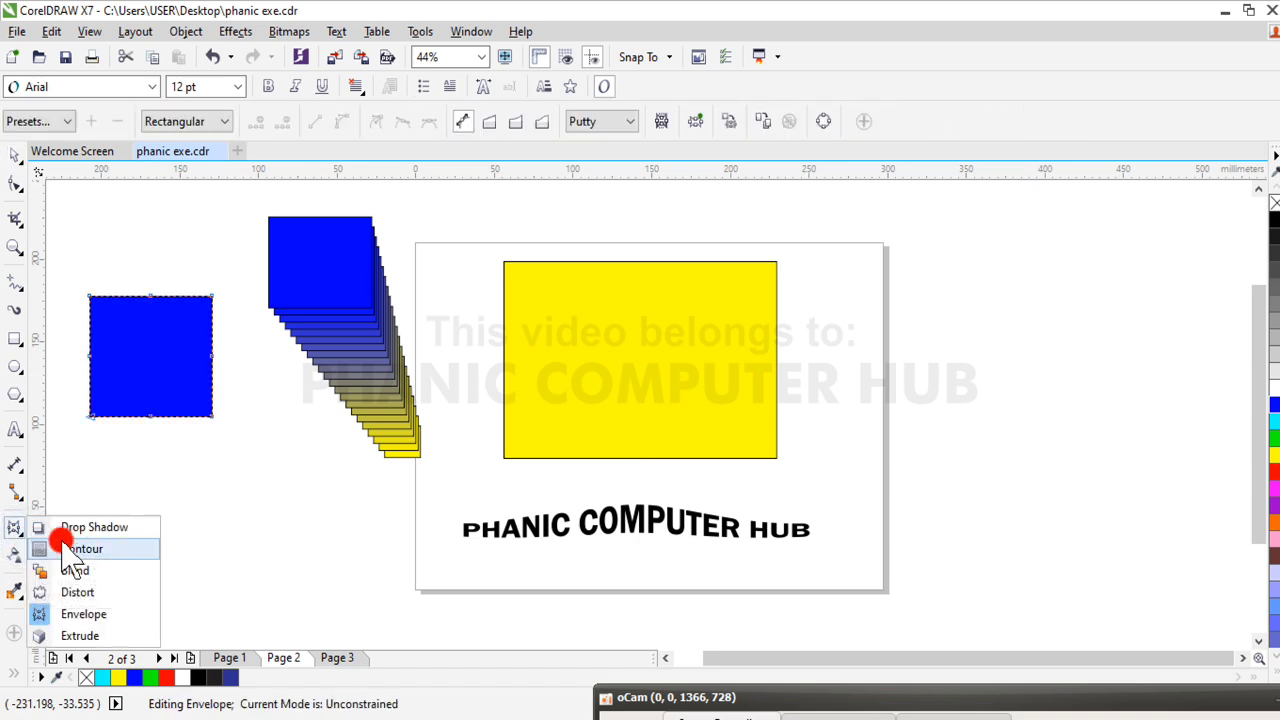
pyautogui.click(107, 615)
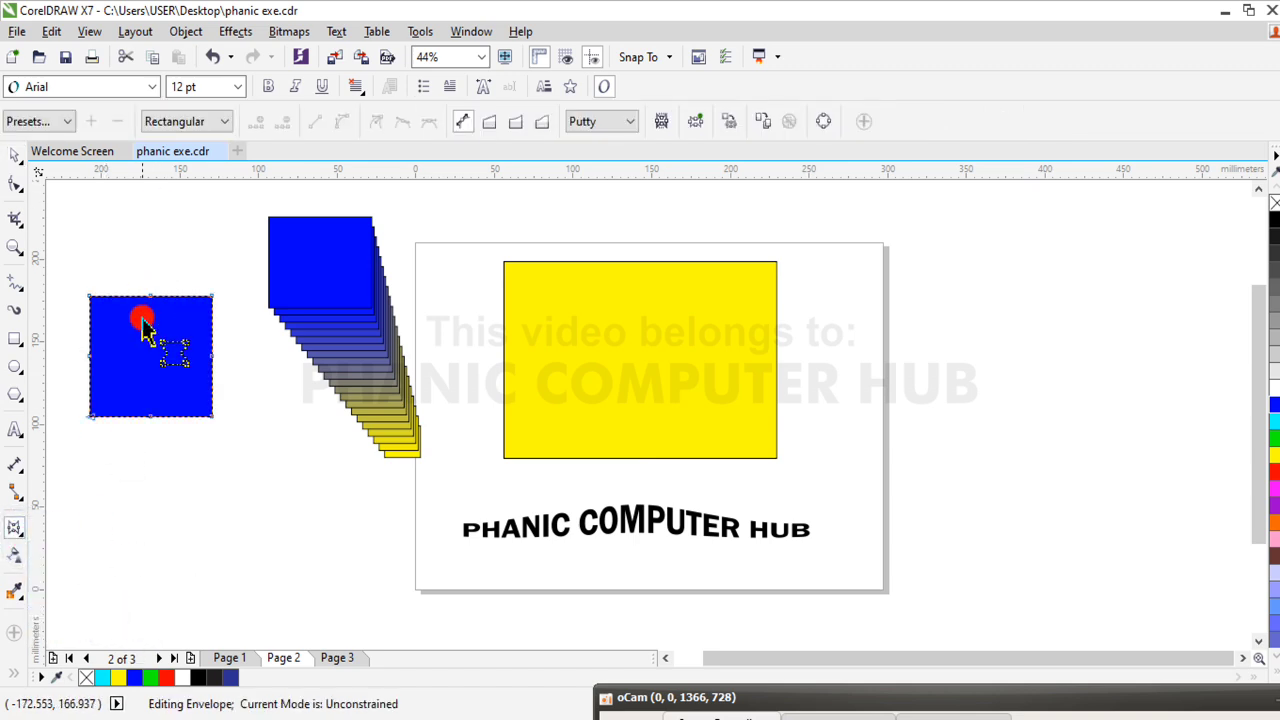
pyautogui.click(57, 121)
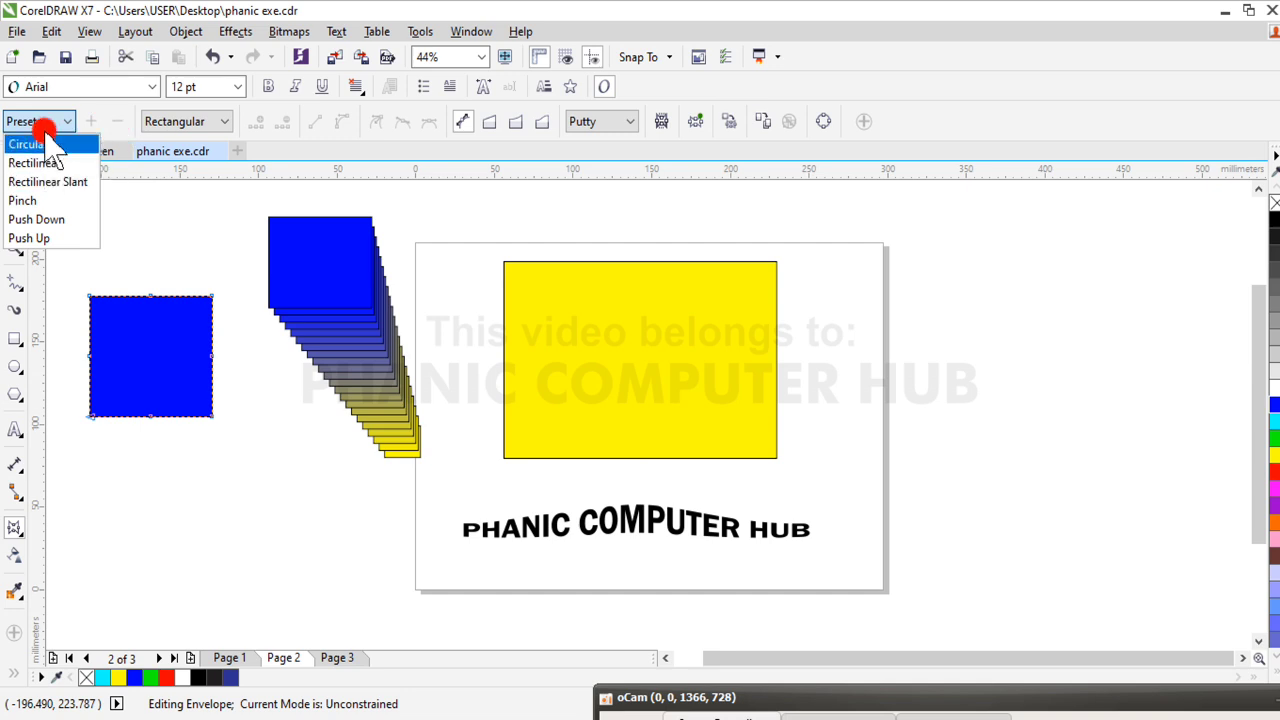
pyautogui.click(168, 380)
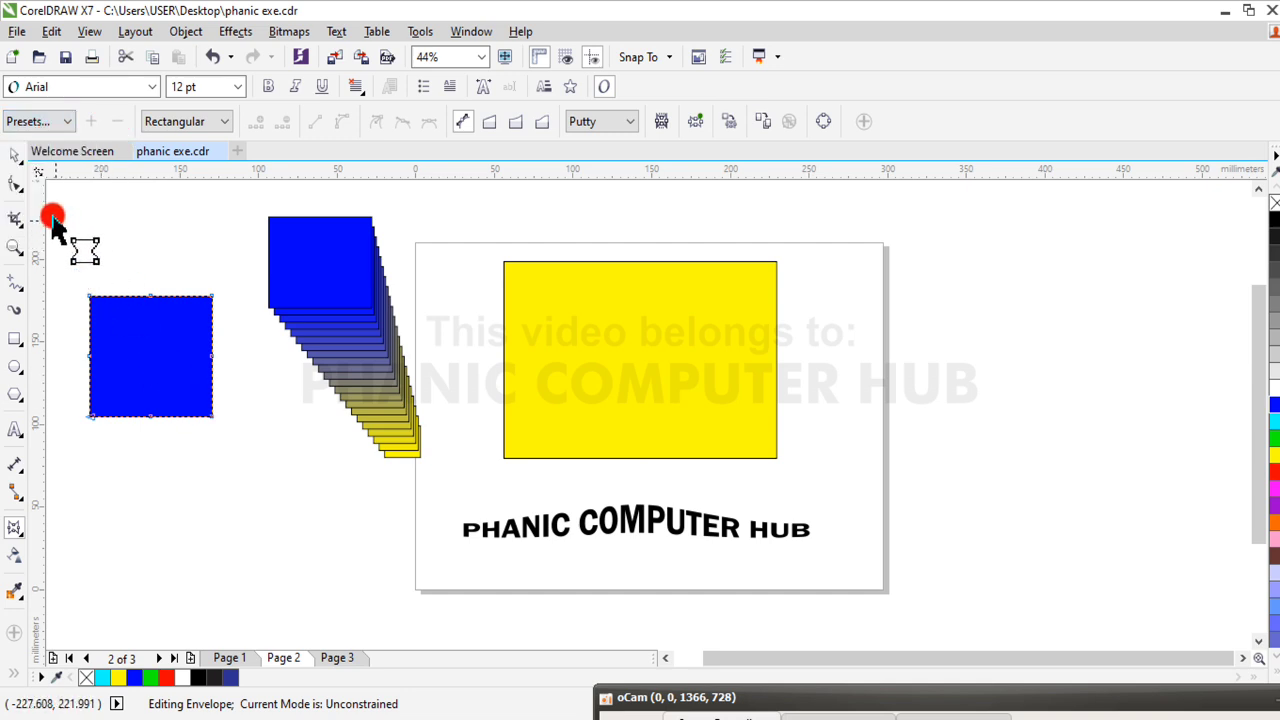
pyautogui.click(15, 155)
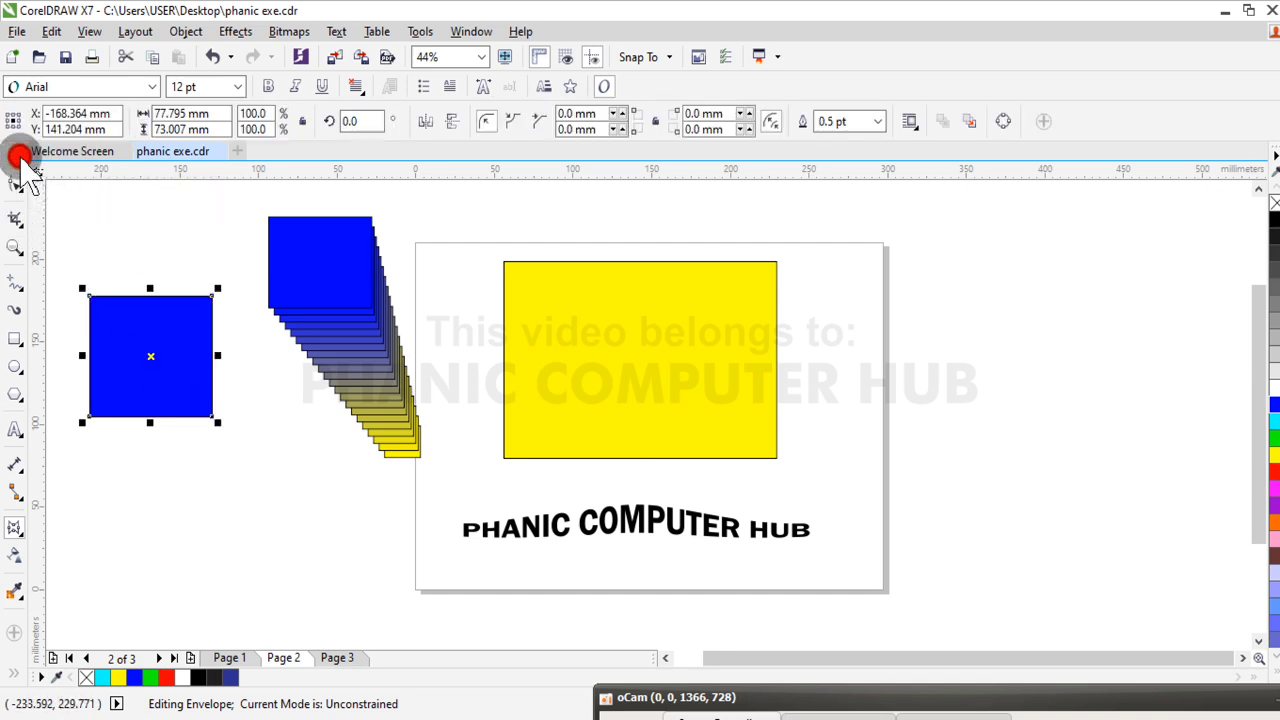
# Apply the Extrude Bottom Right preset to the new blue rectangle
pyautogui.click(337, 578)
pyautogui.click(151, 333)
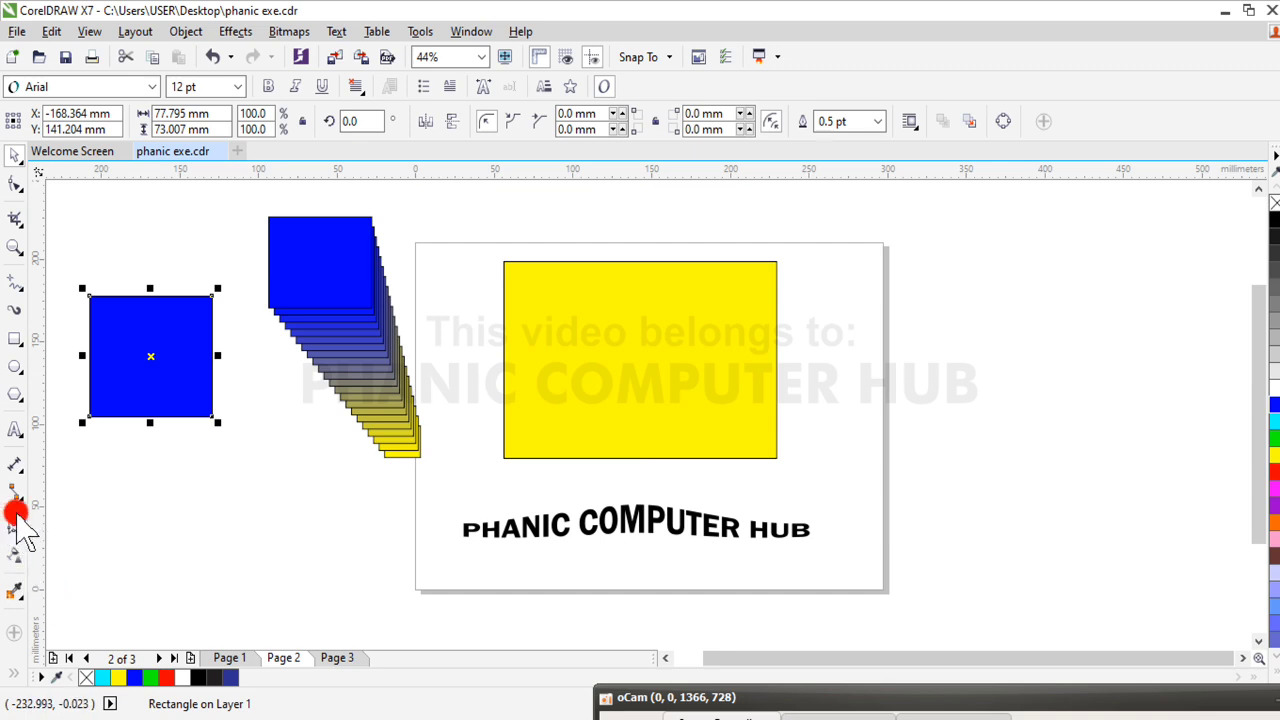
pyautogui.click(20, 535)
pyautogui.click(28, 616)
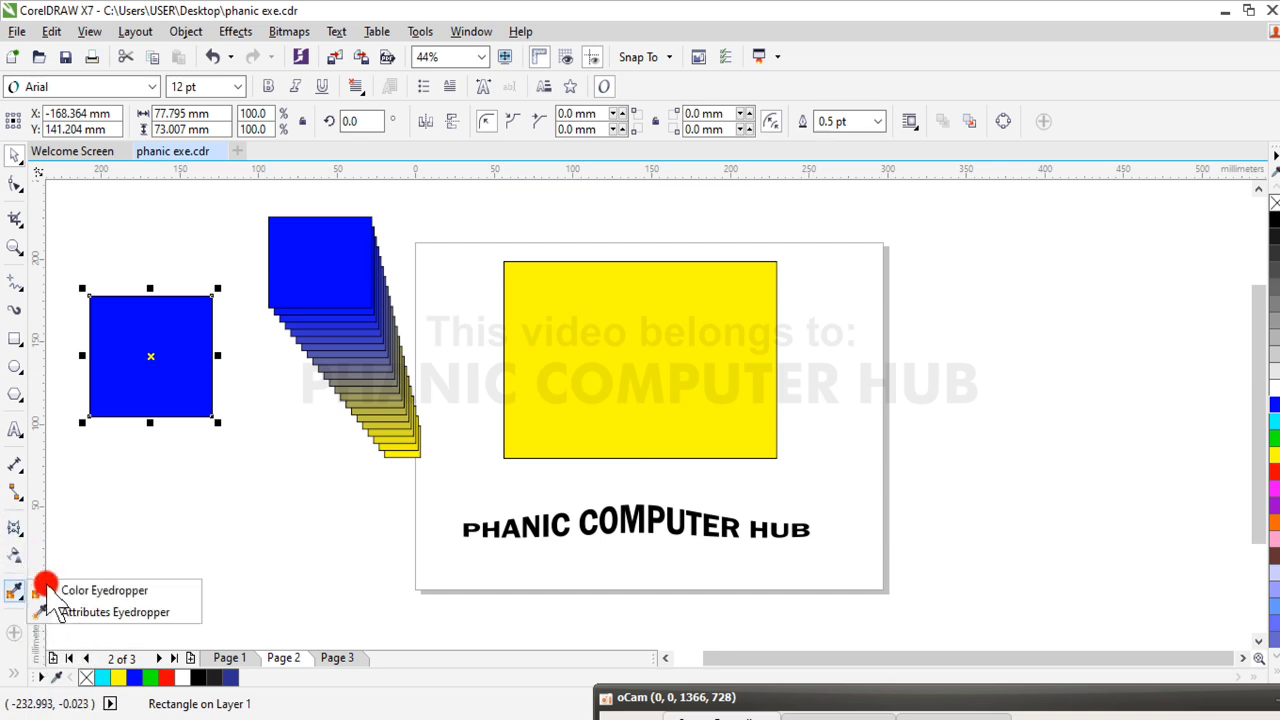
pyautogui.click(16, 532)
pyautogui.moveTo(20, 535); pyautogui.dragTo(99, 640)
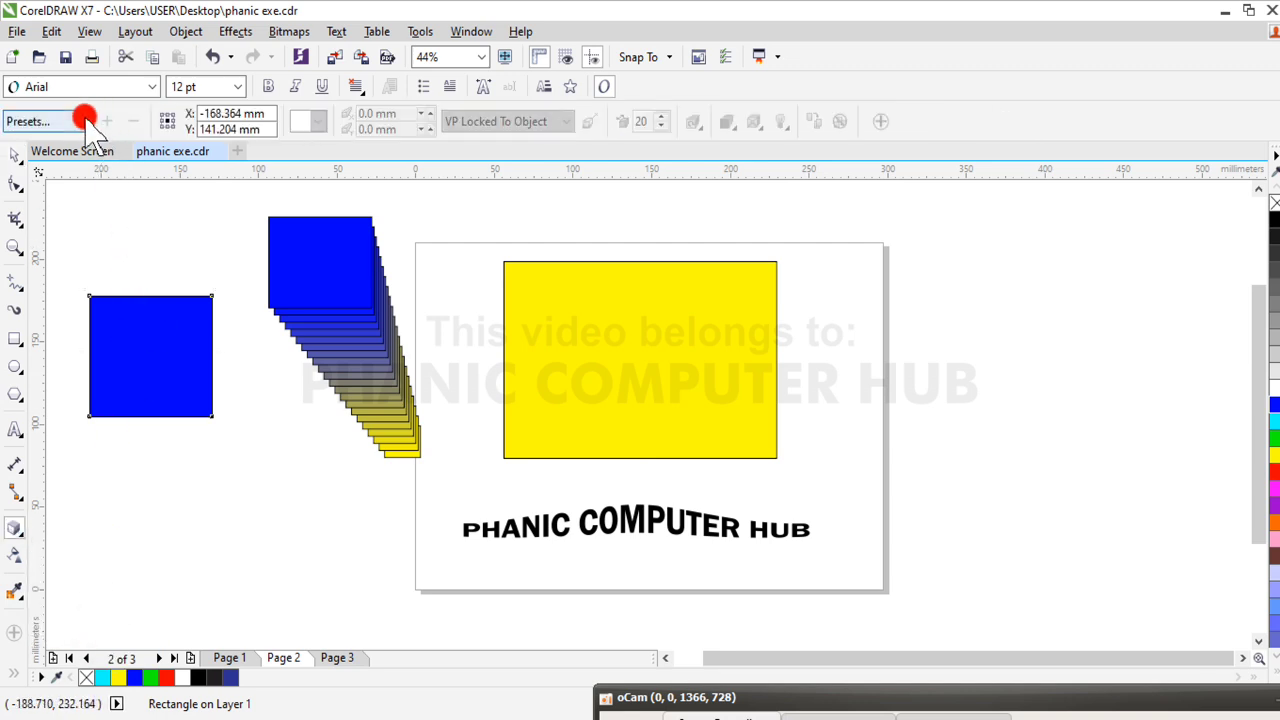
pyautogui.click(86, 121)
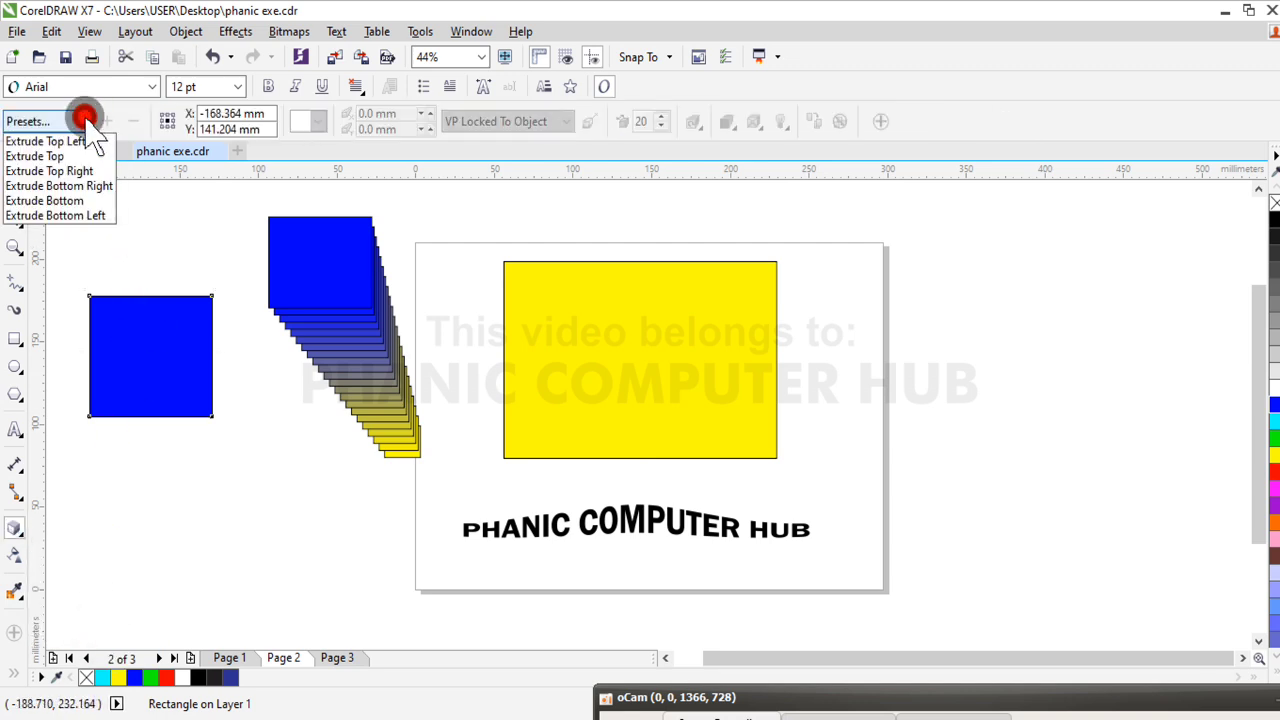
pyautogui.click(80, 188)
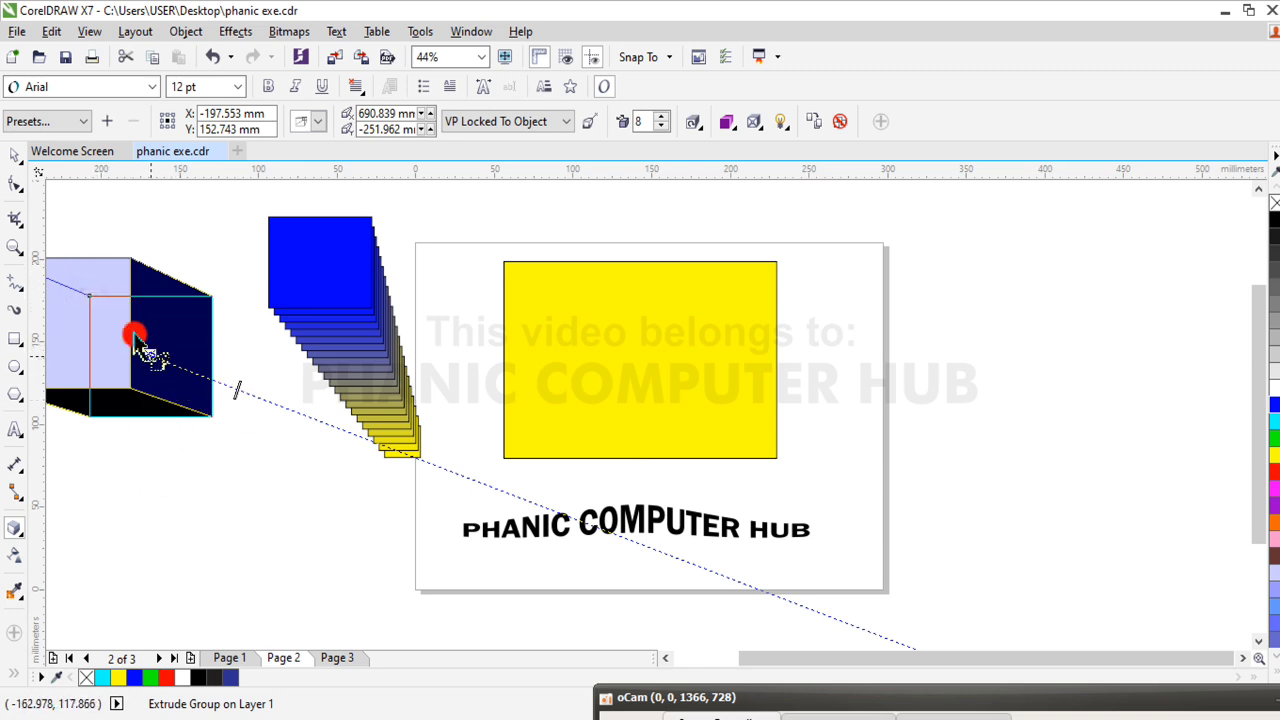
pyautogui.click(12, 157)
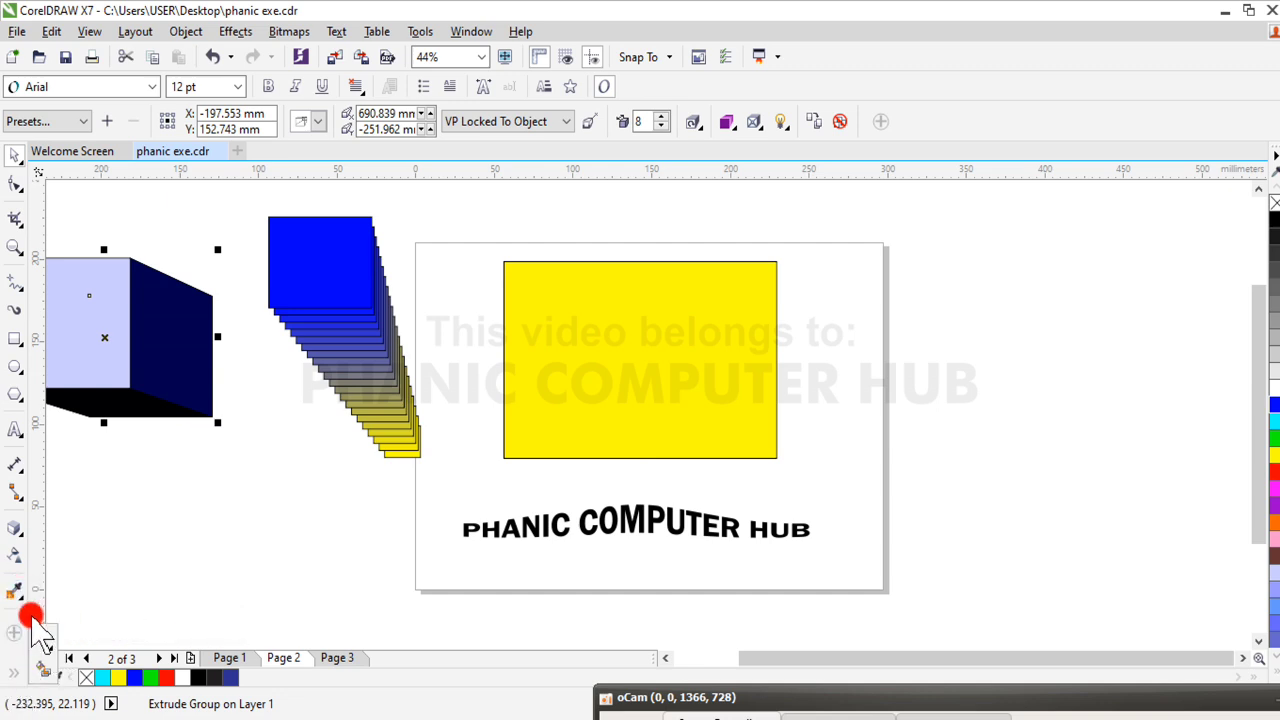
# Delete the extruded rectangle, the blend's blue square, the large yellow rectangle and the remaining small yellow square
pyautogui.click(42, 648)
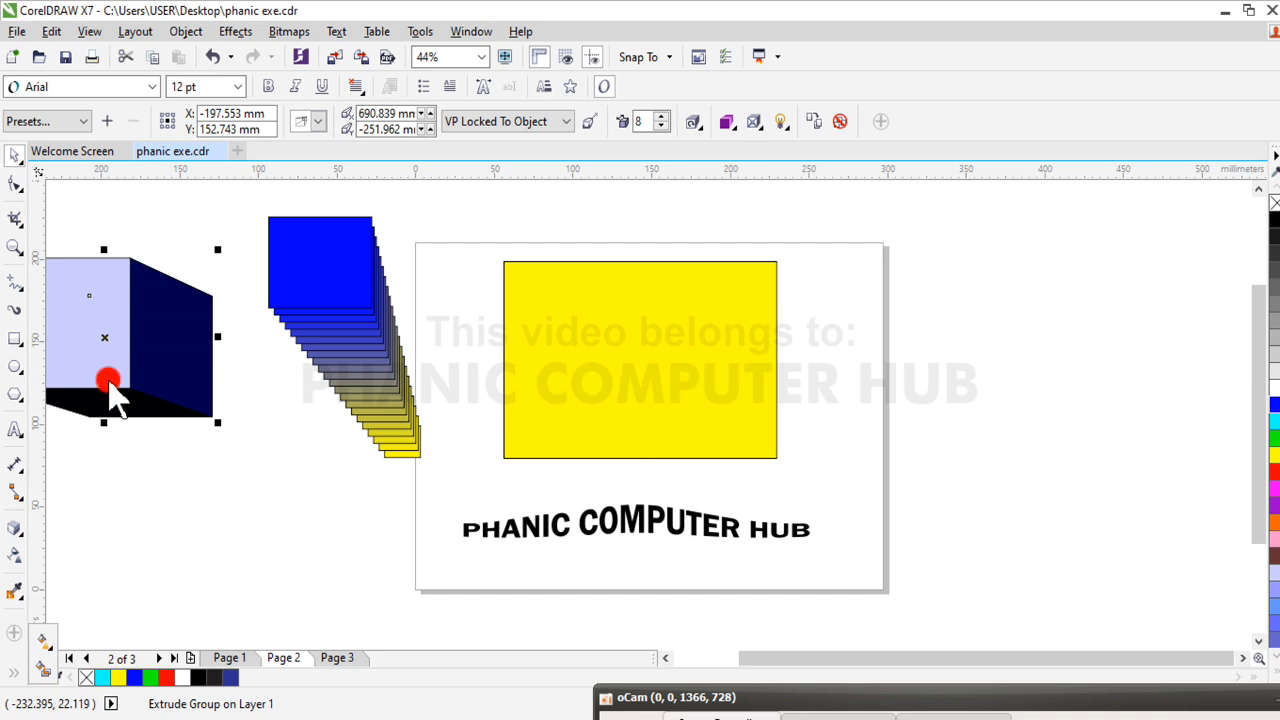
pyautogui.press('Delete')
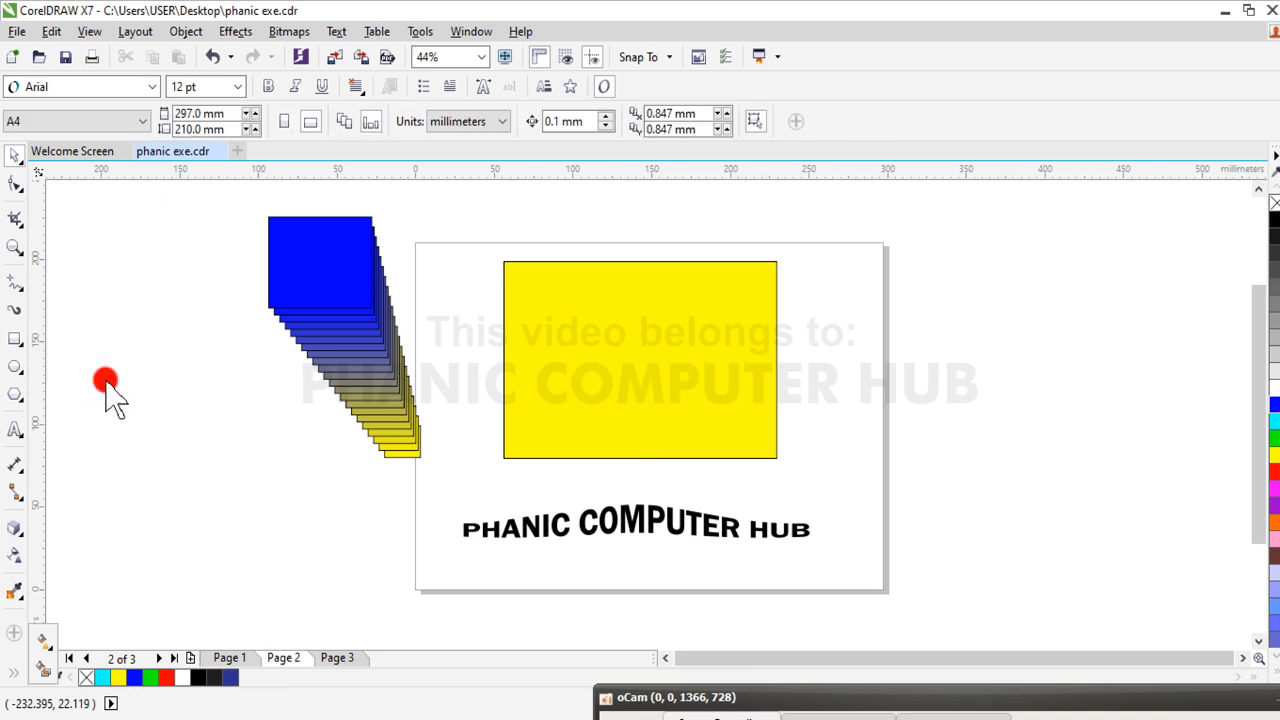
pyautogui.click(318, 308)
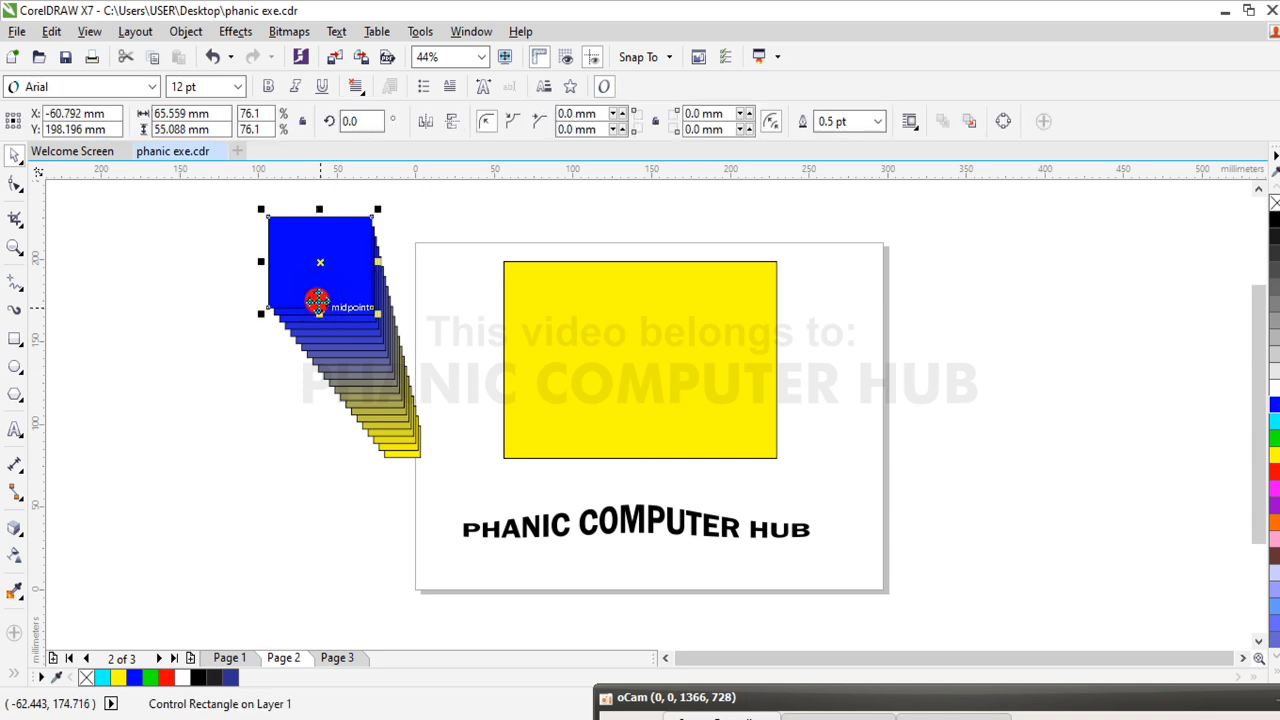
pyautogui.press('Delete')
pyautogui.click(658, 328)
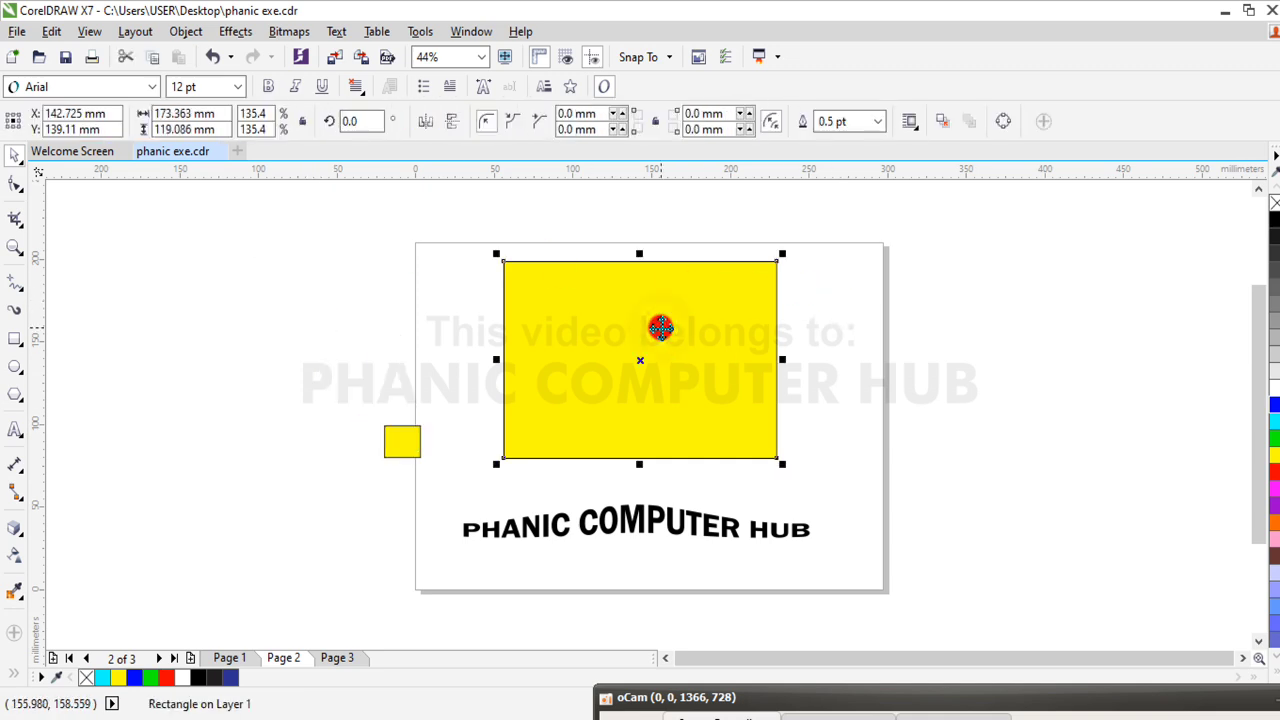
pyautogui.press('Delete')
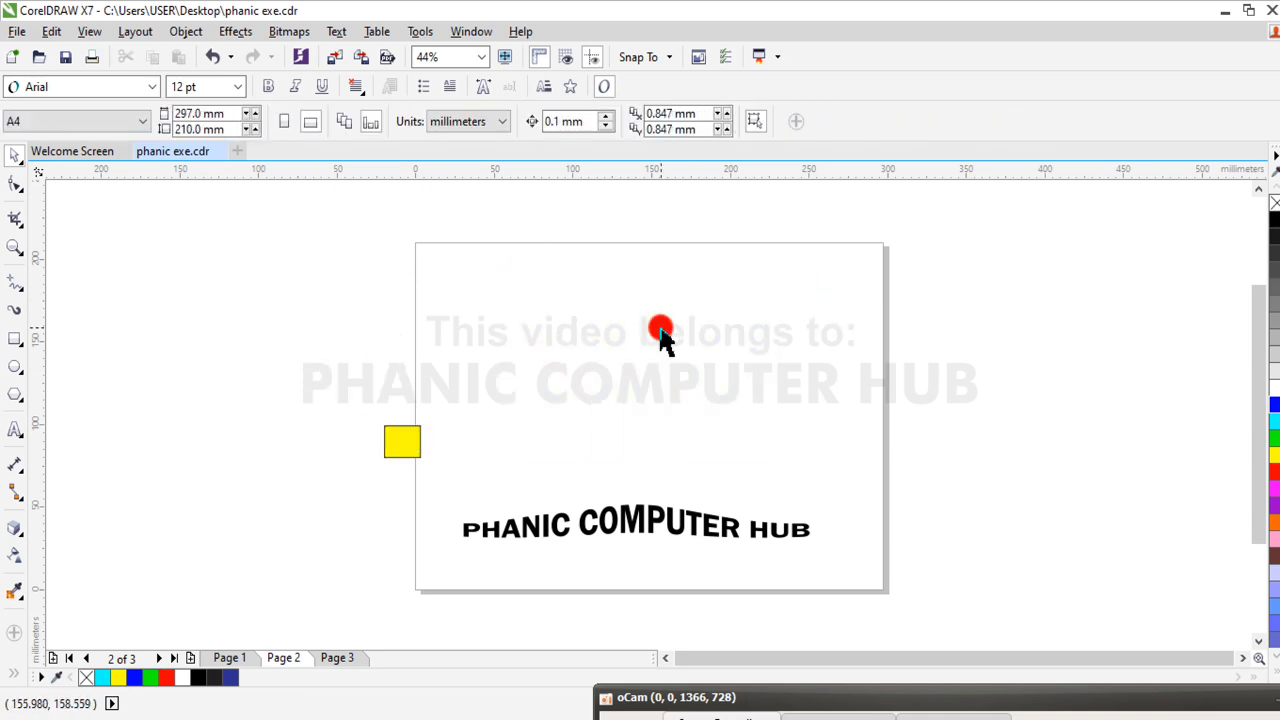
pyautogui.click(392, 449)
pyautogui.press('Delete')
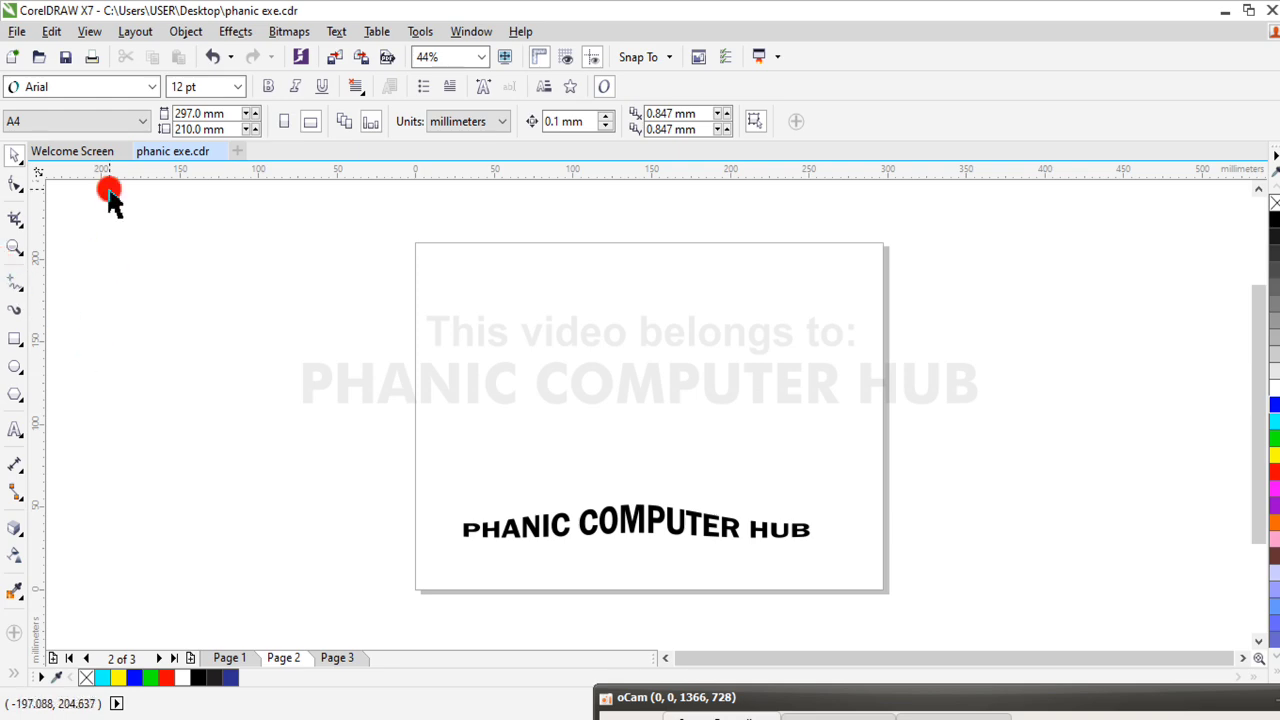
# Import the photo ec6cf80562d779584635fcb9543cbf94 of two children drumming and place it above the text, about 171 × 128 mm
pyautogui.click(338, 57)
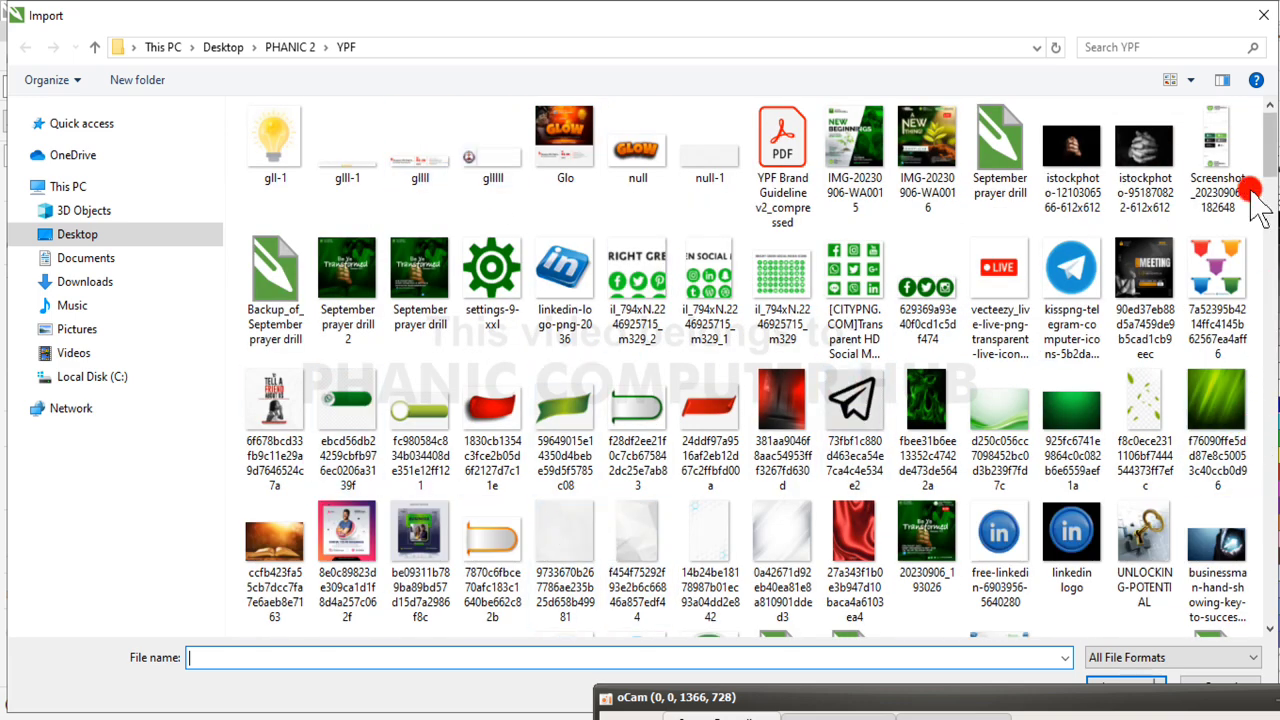
pyautogui.moveTo(1268, 158); pyautogui.dragTo(1272, 412)
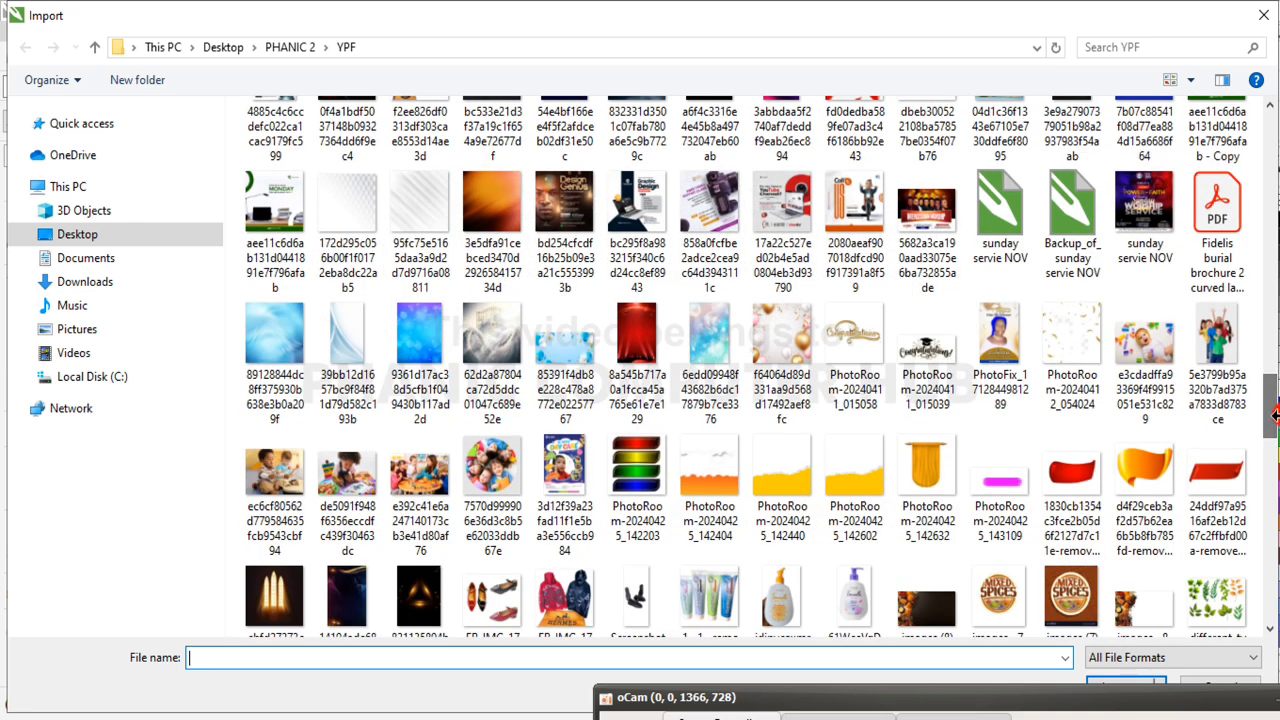
pyautogui.click(282, 481)
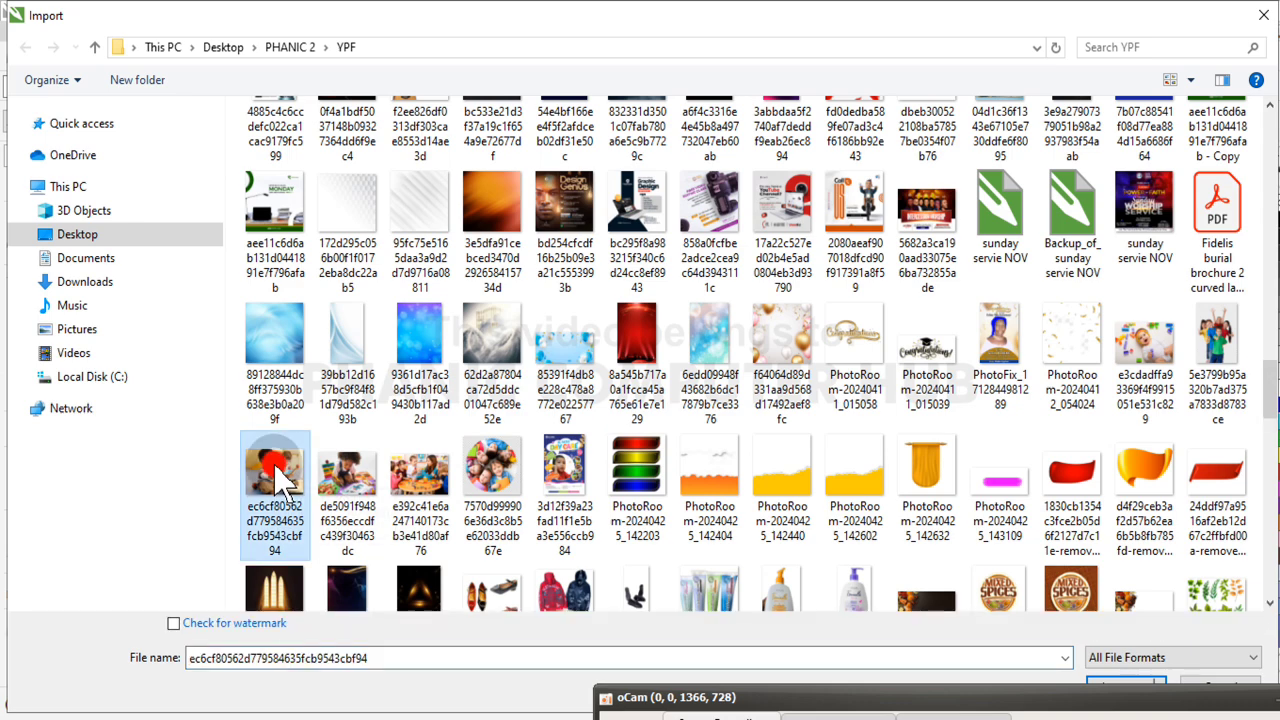
pyautogui.click(1133, 684)
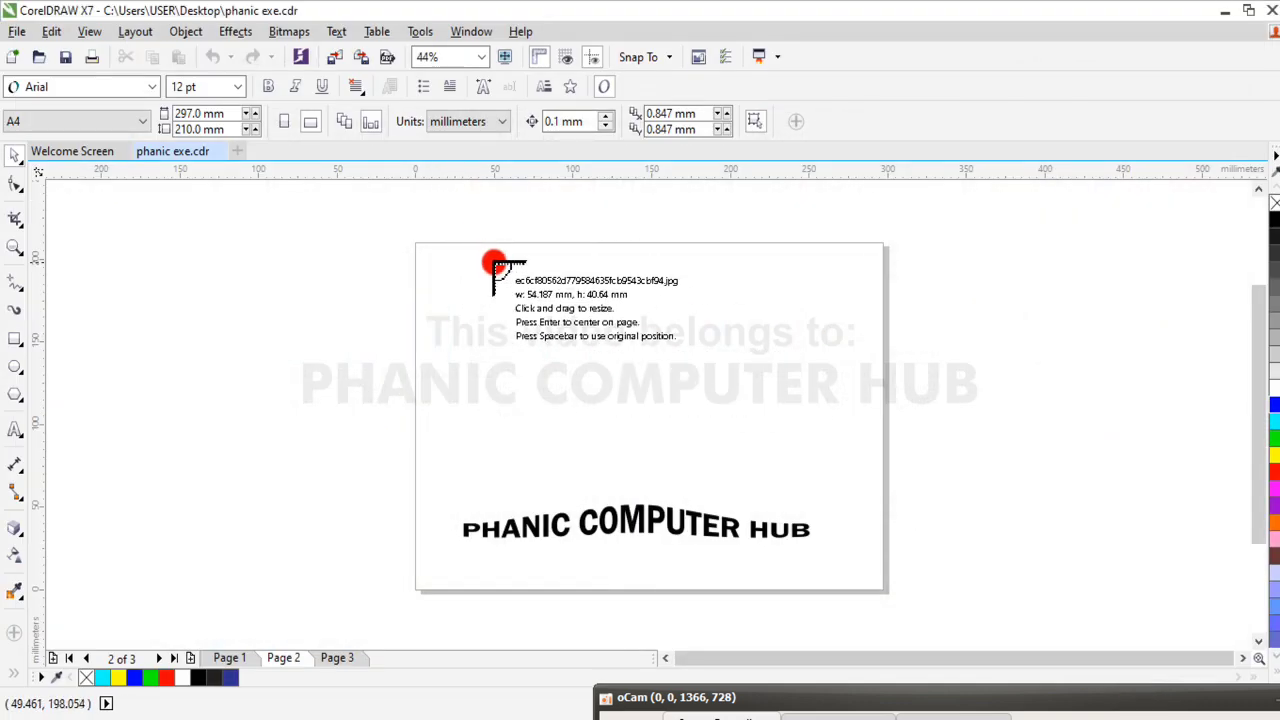
pyautogui.moveTo(494, 264); pyautogui.dragTo(762, 473)
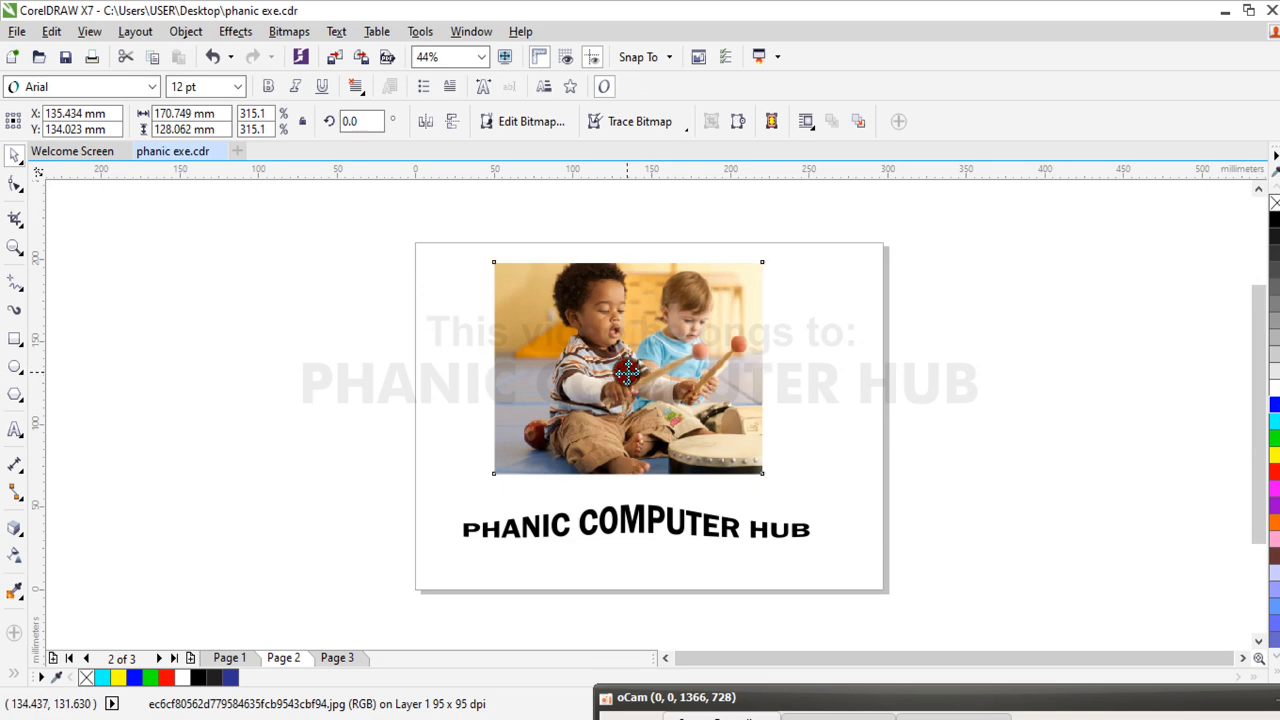
# Enlarge the photo proportionally to about 239 × 179 mm and reposition it across the upper part of the page
pyautogui.moveTo(626, 372); pyautogui.dragTo(638, 362)
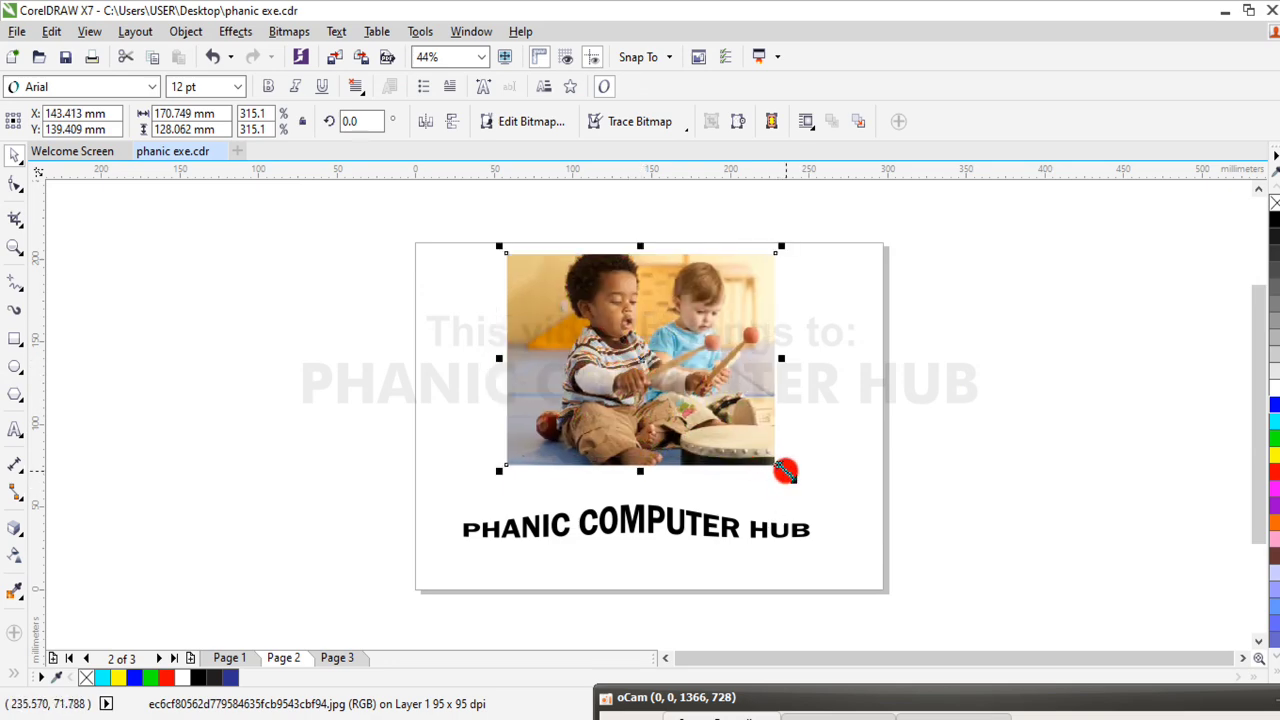
pyautogui.moveTo(785, 470); pyautogui.dragTo(894, 600)
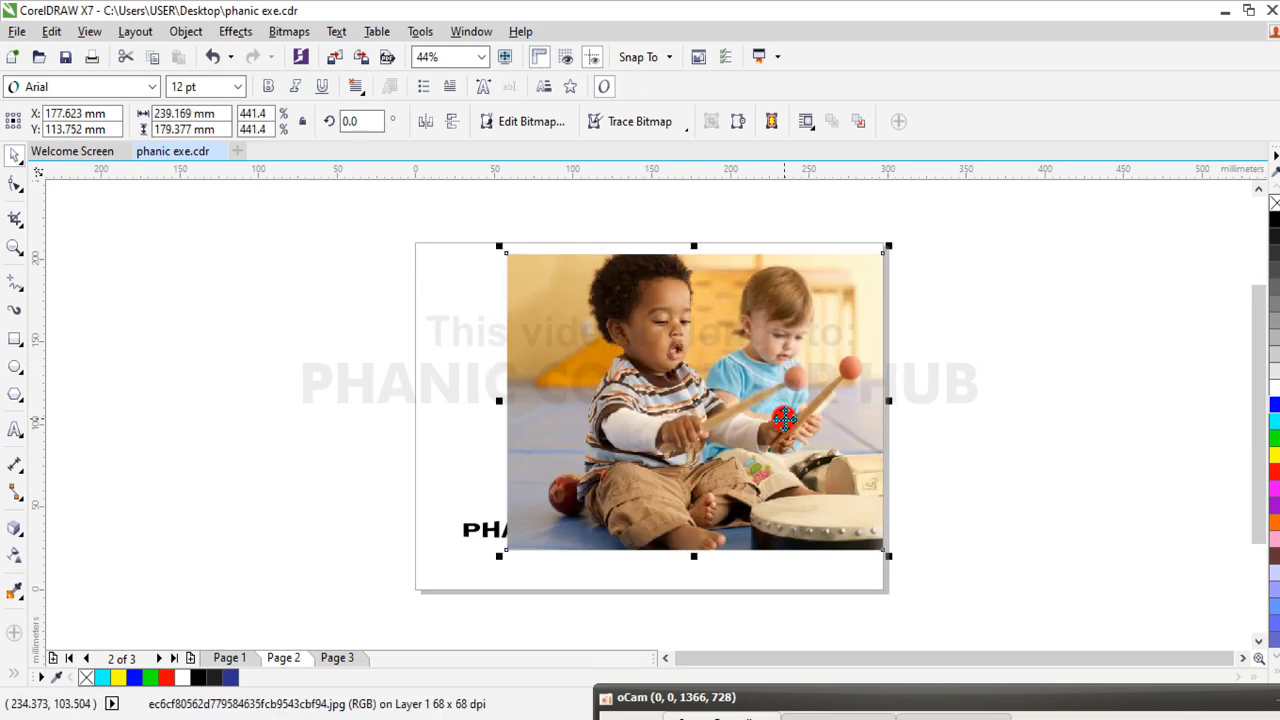
pyautogui.moveTo(783, 420); pyautogui.dragTo(742, 400)
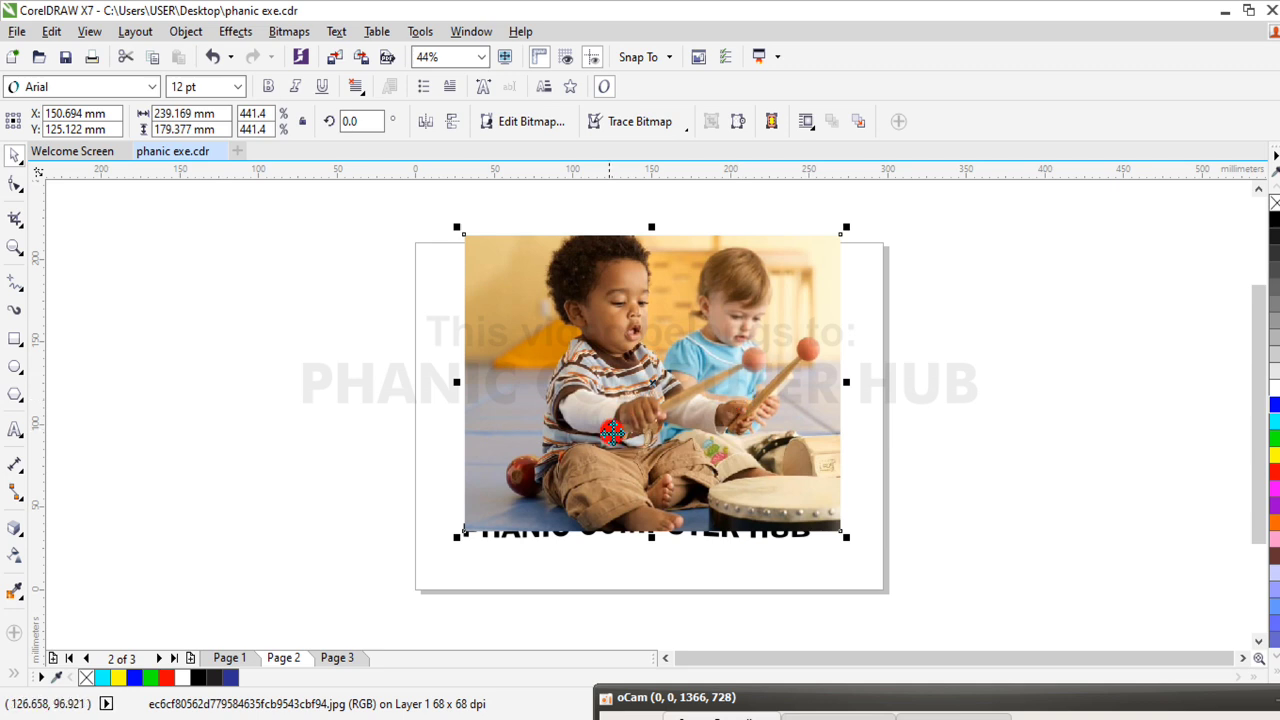
# Move the PHANIC COMPUTER HUB text out from behind the photo to just below its lower edge
pyautogui.click(532, 535)
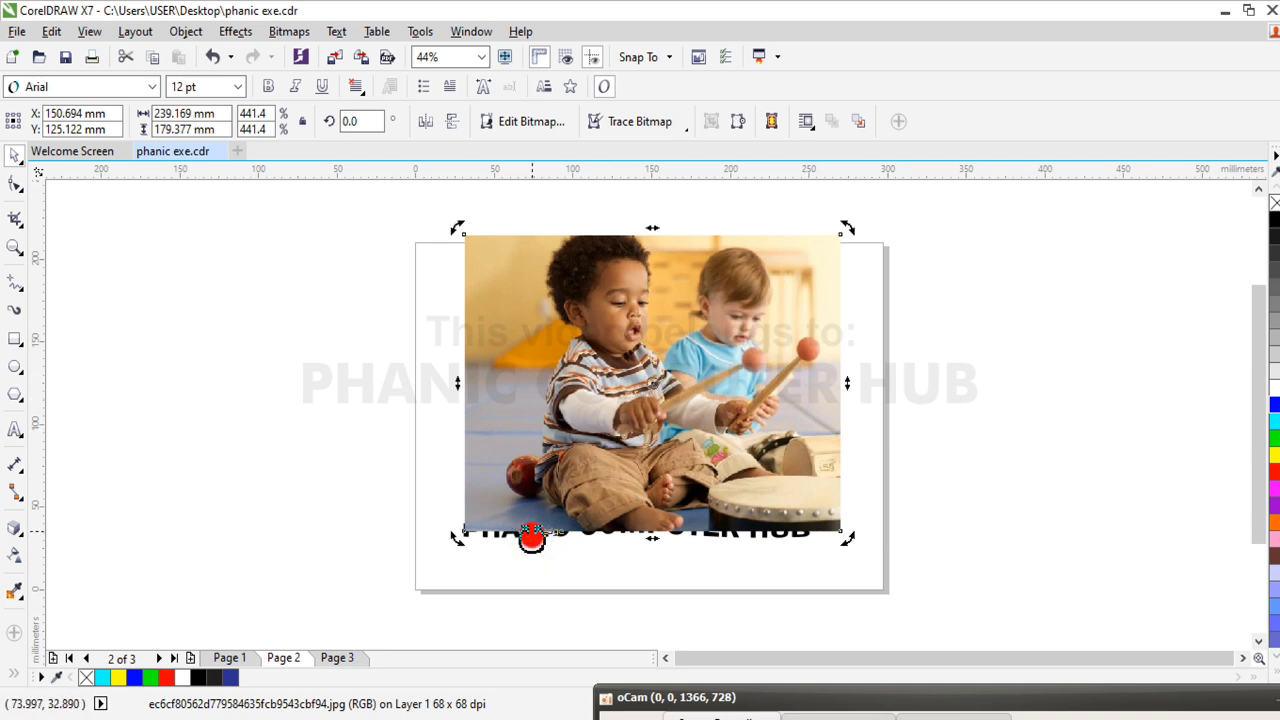
pyautogui.moveTo(409, 494); pyautogui.dragTo(931, 574)
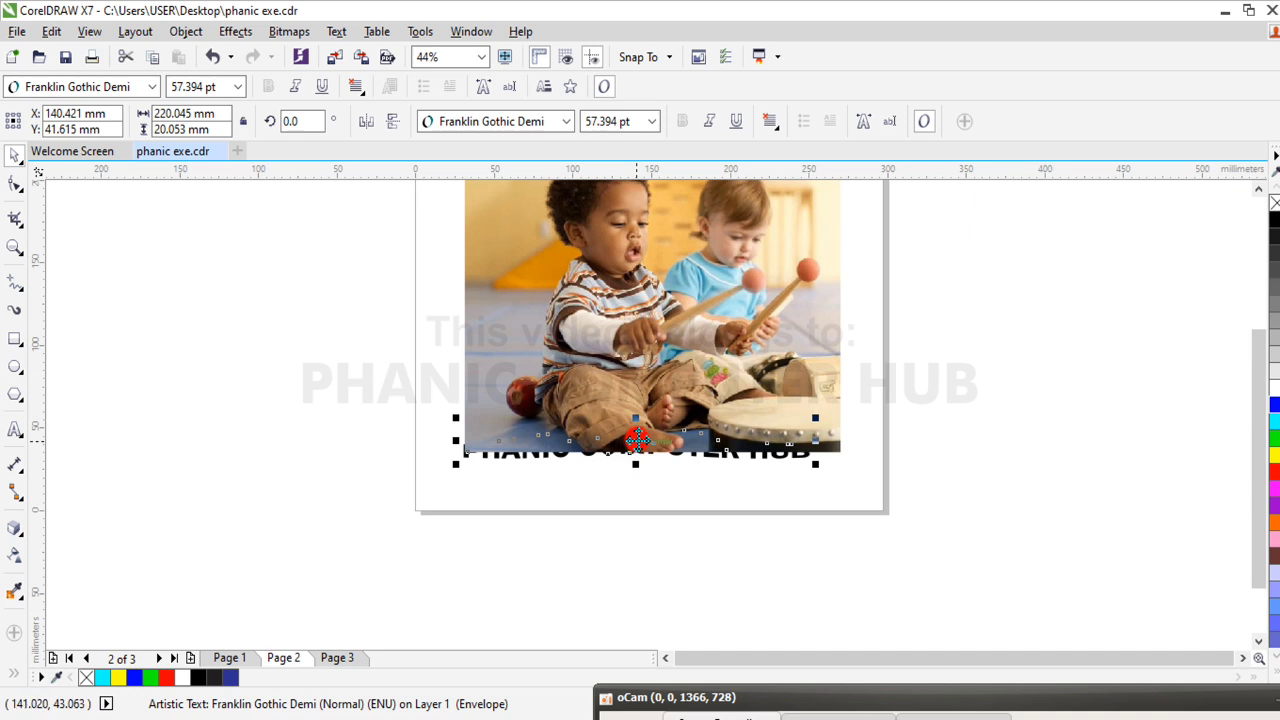
pyautogui.moveTo(637, 438); pyautogui.dragTo(666, 483)
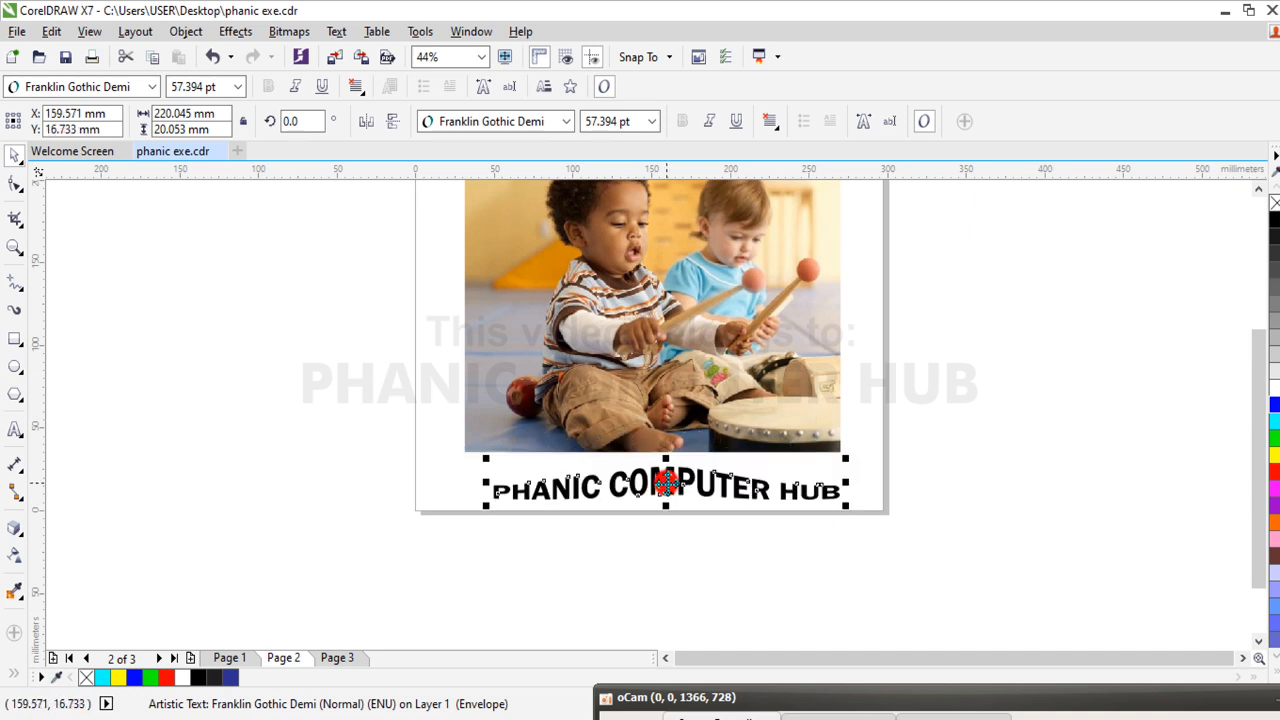
pyautogui.click(660, 352)
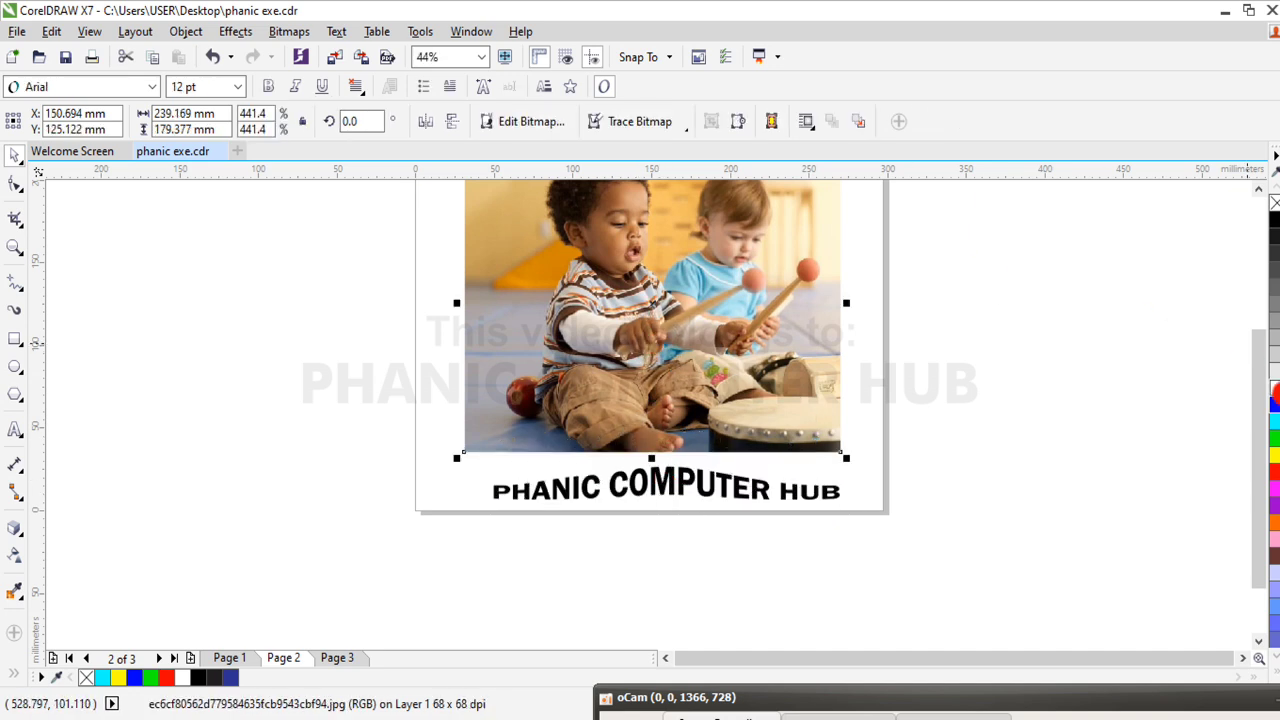
pyautogui.moveTo(1262, 495); pyautogui.dragTo(1257, 430)
pyautogui.click(1151, 340)
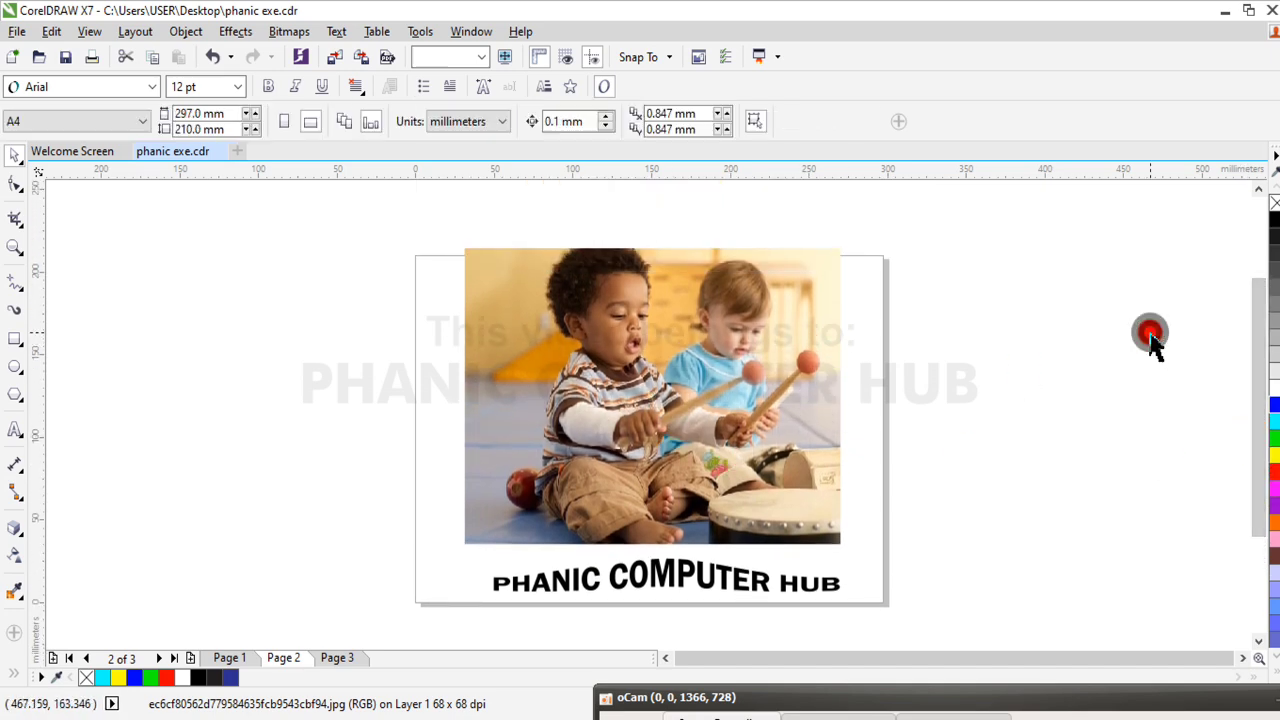
# Apply uniform transparency to the photo, raise it to 92, and reduce it to 29
pyautogui.click(677, 393)
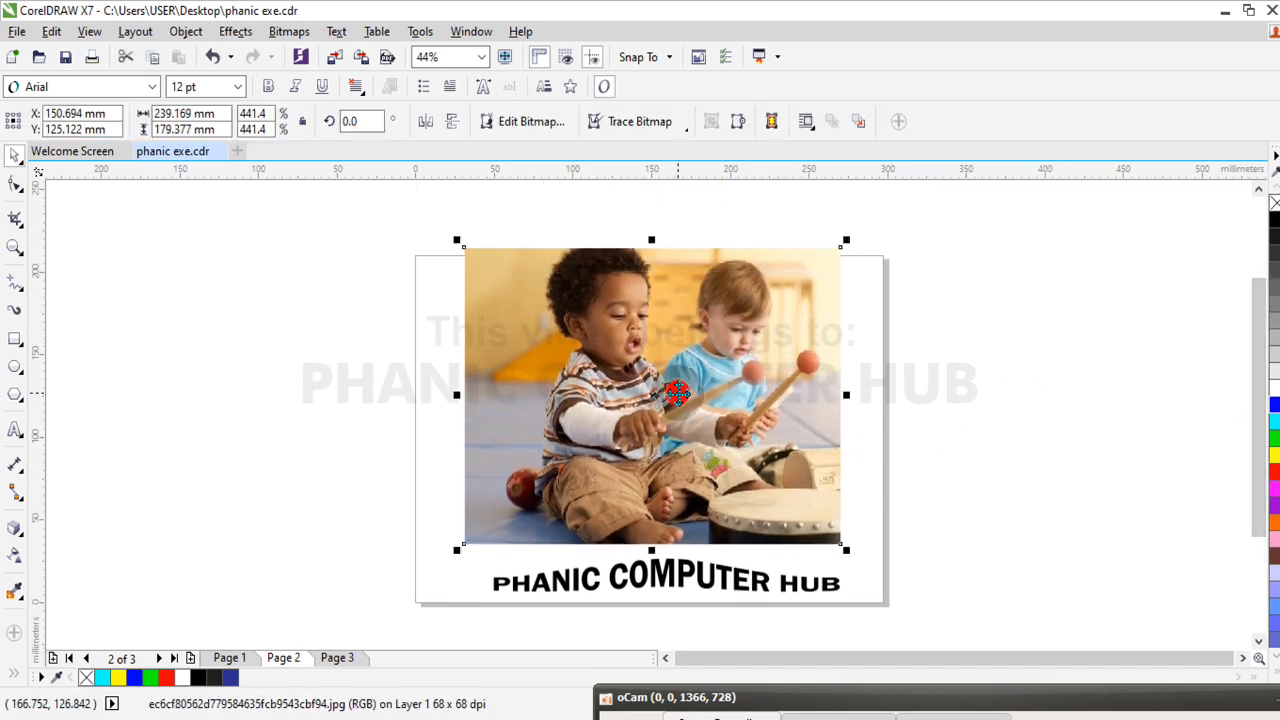
pyautogui.click(15, 552)
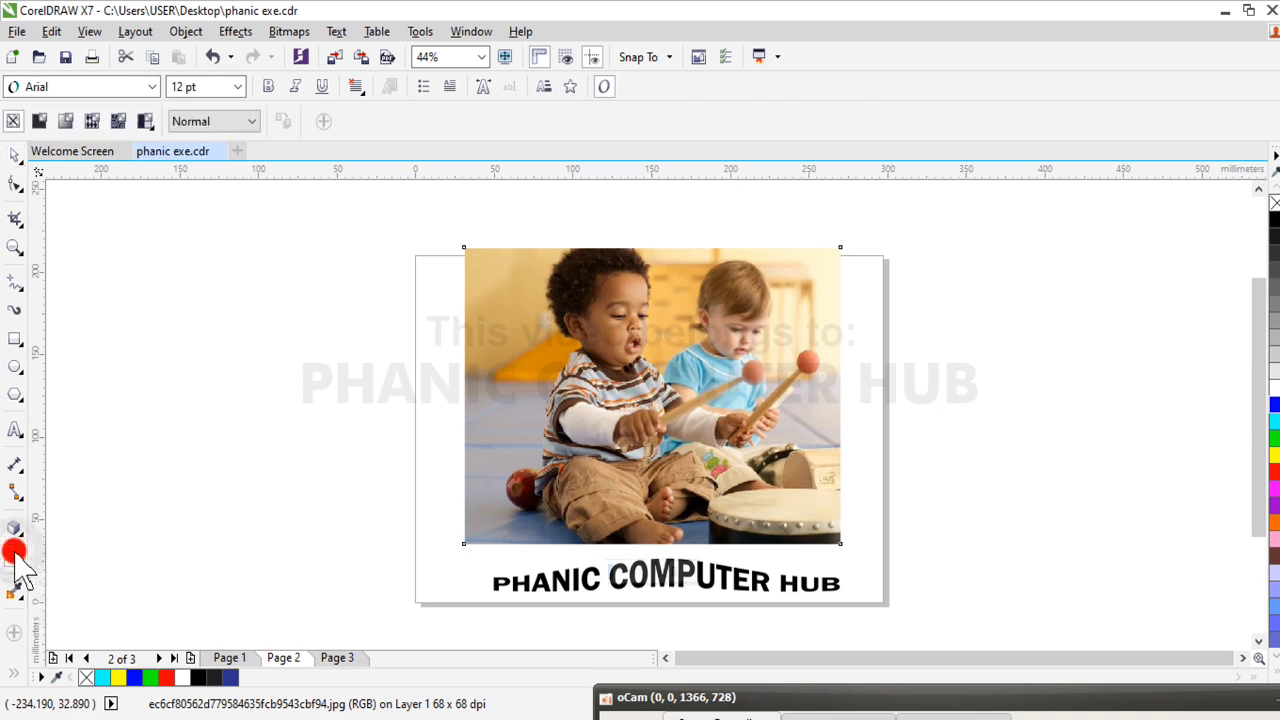
pyautogui.click(70, 123)
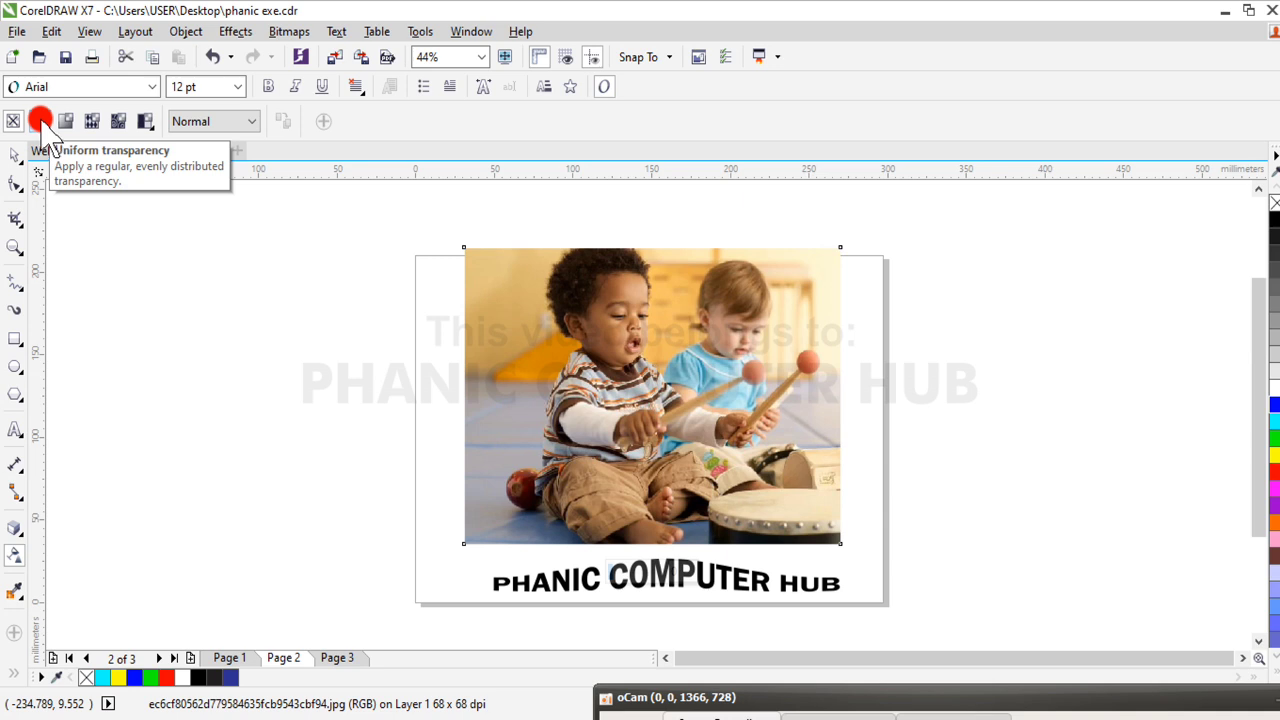
pyautogui.click(40, 121)
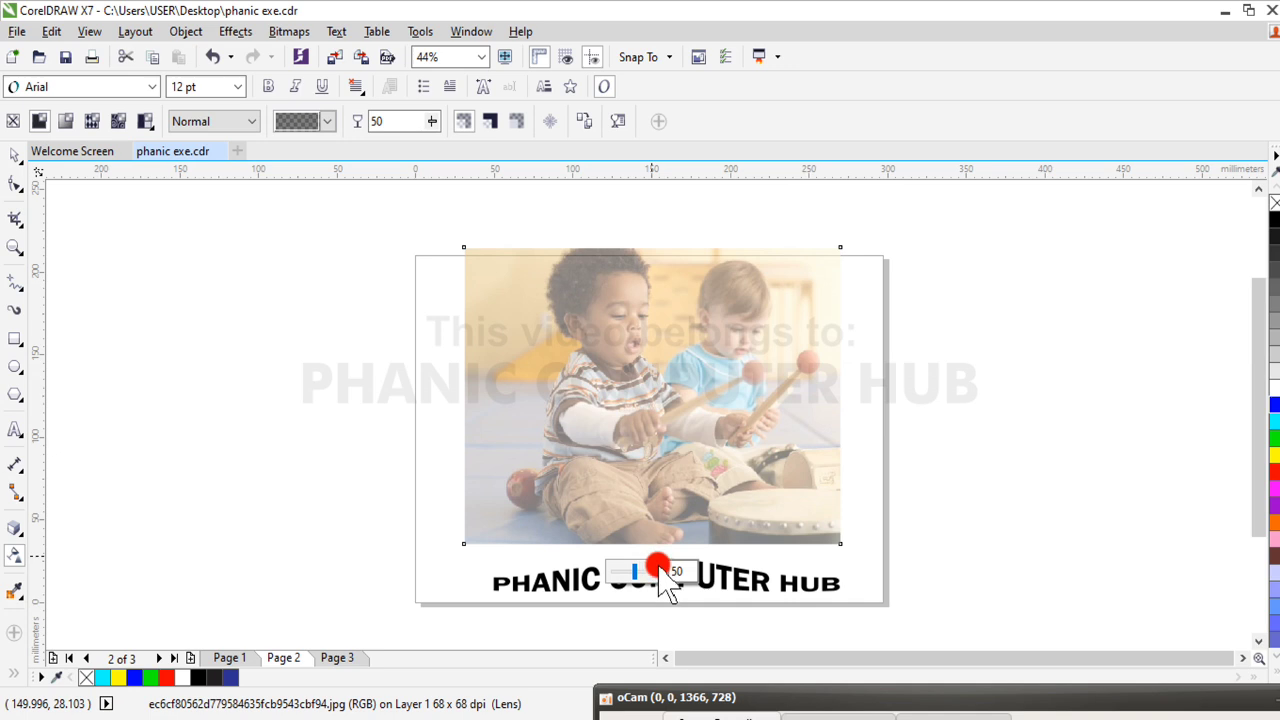
pyautogui.moveTo(647, 578); pyautogui.dragTo(664, 579)
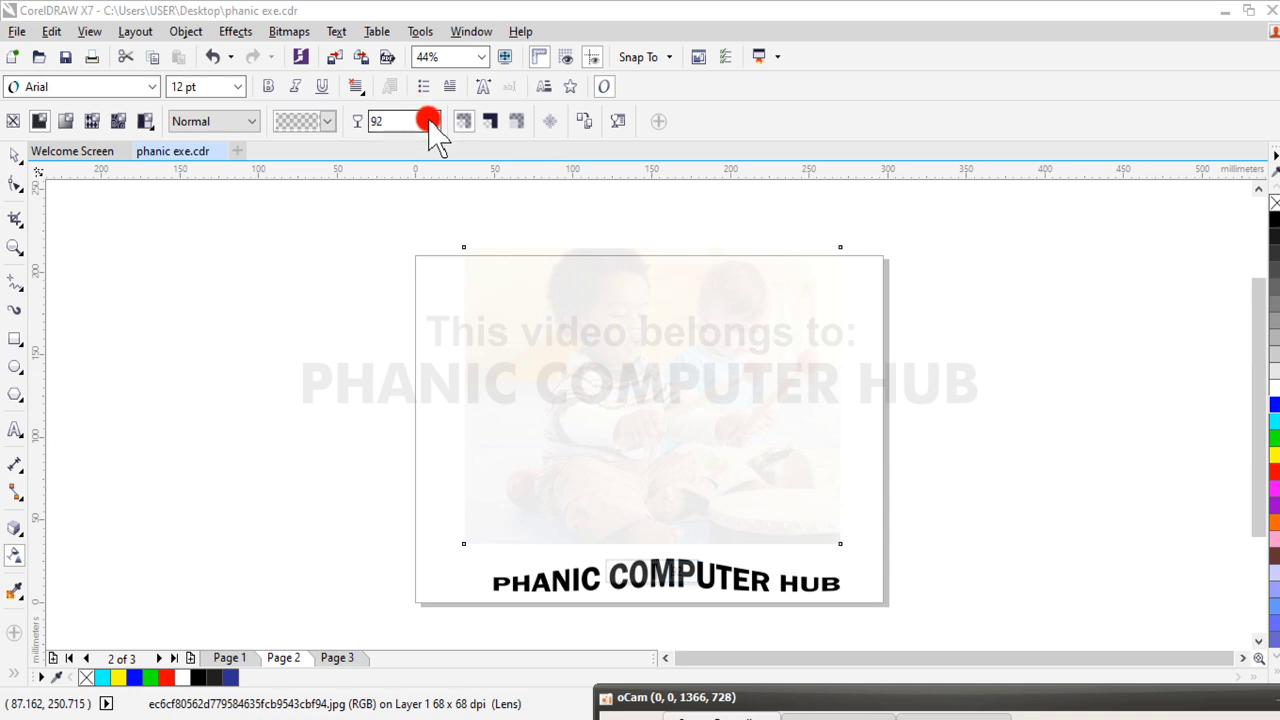
pyautogui.moveTo(430, 121); pyautogui.dragTo(394, 163)
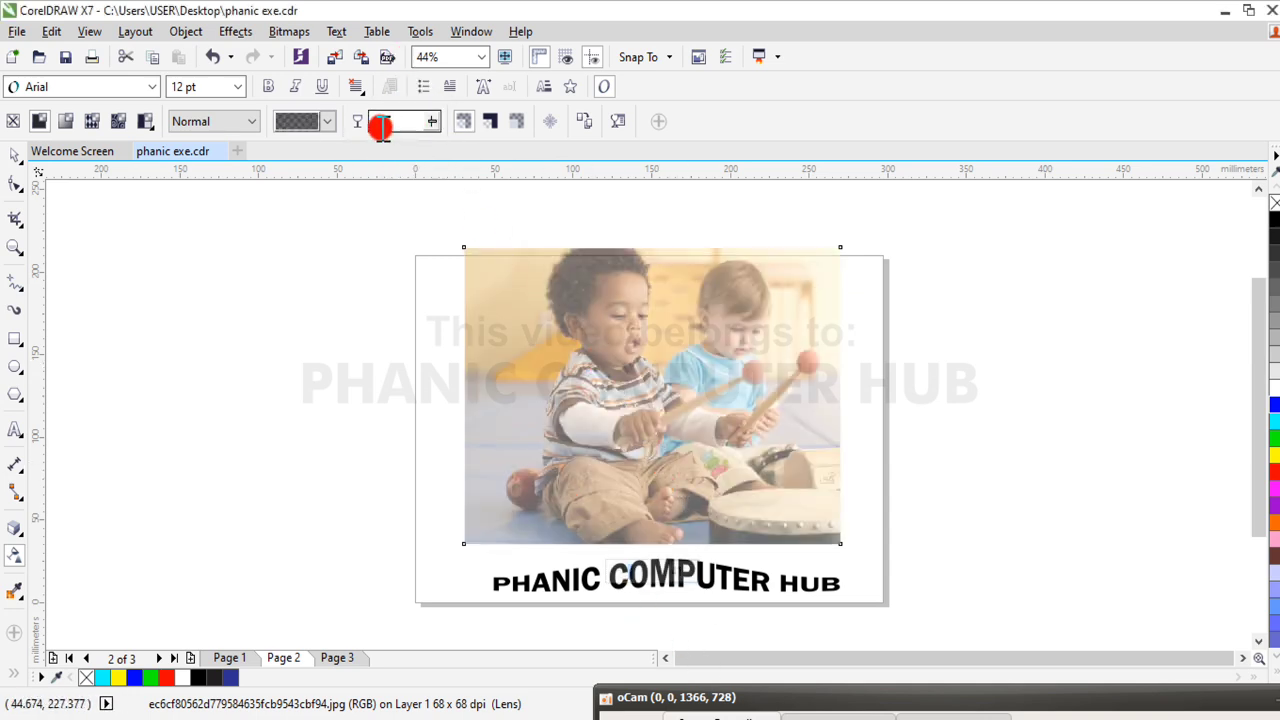
pyautogui.moveTo(437, 121); pyautogui.dragTo(400, 140)
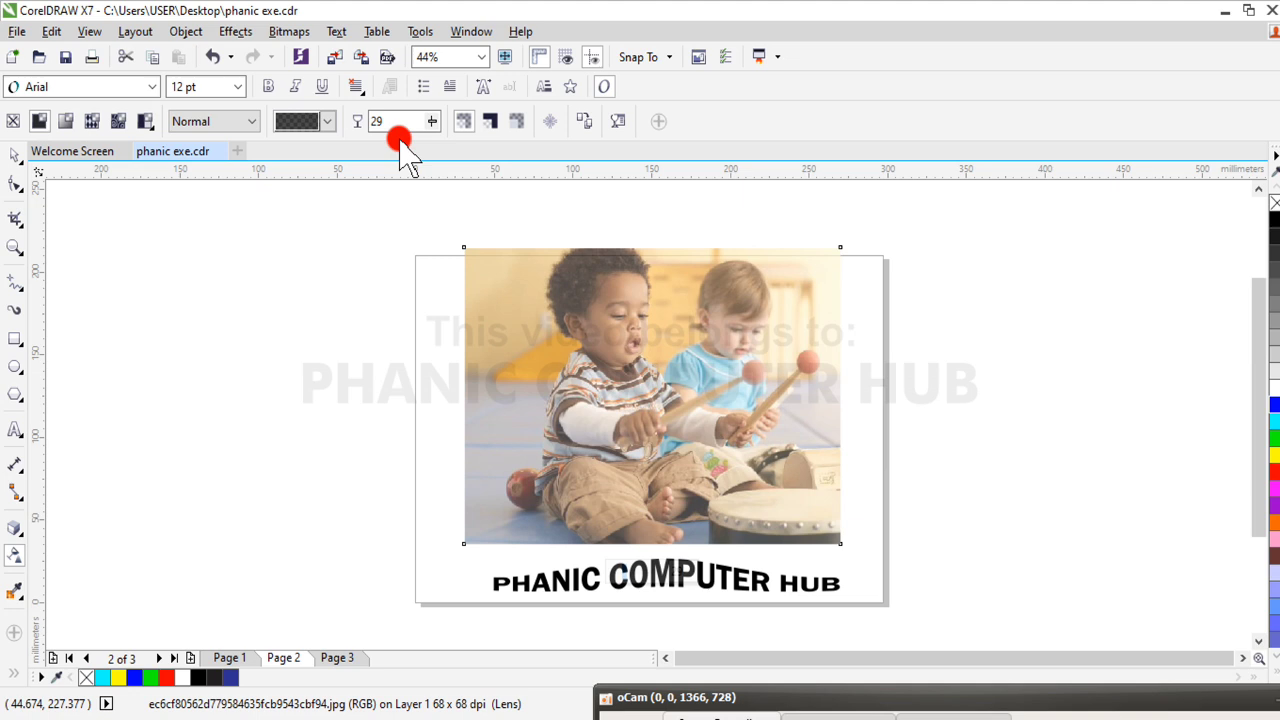
# Apply a linear fountain transparency fading out the photo's top, and shift its transparent end down to the children's faces at -90°
pyautogui.click(63, 122)
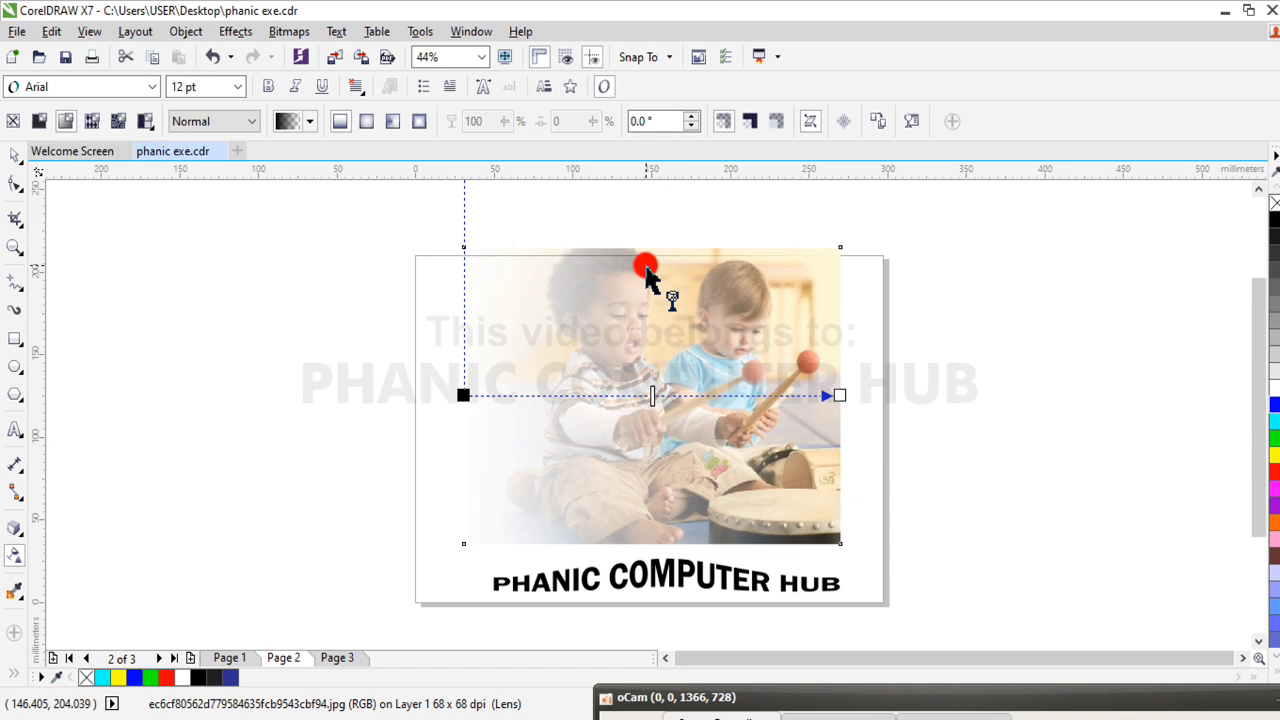
pyautogui.moveTo(646, 268); pyautogui.dragTo(647, 543)
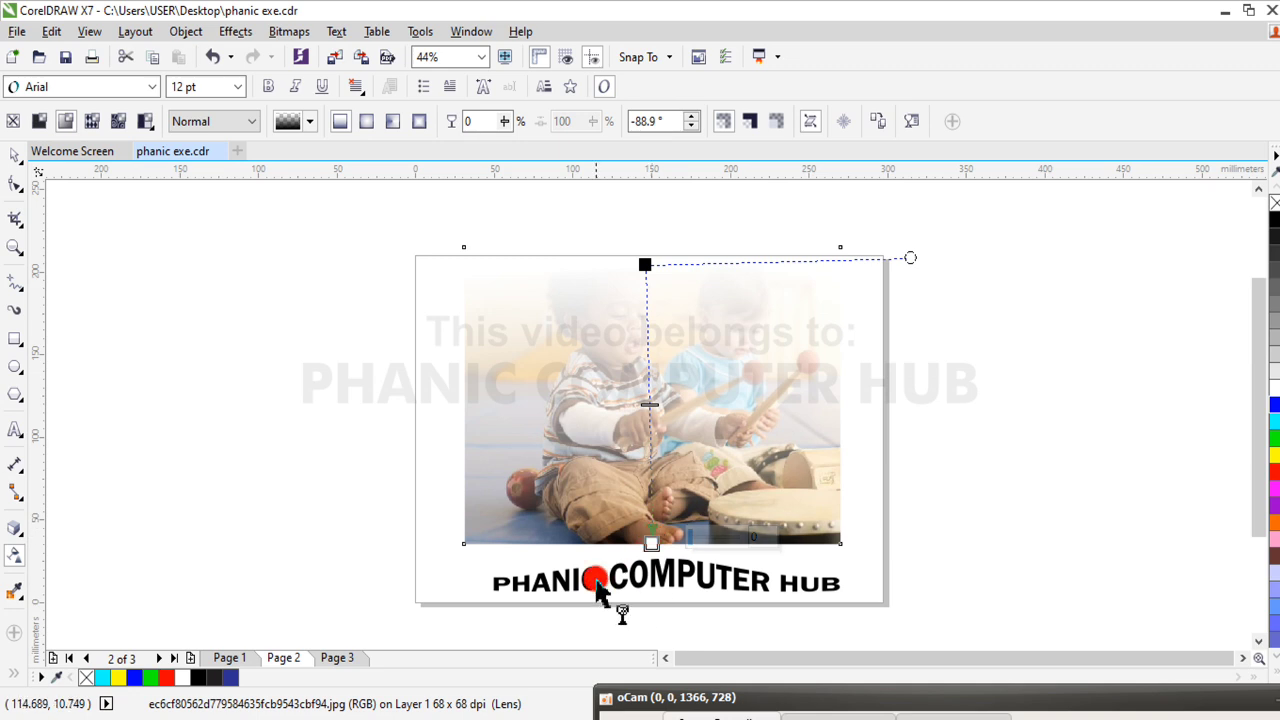
pyautogui.moveTo(646, 263); pyautogui.dragTo(651, 337)
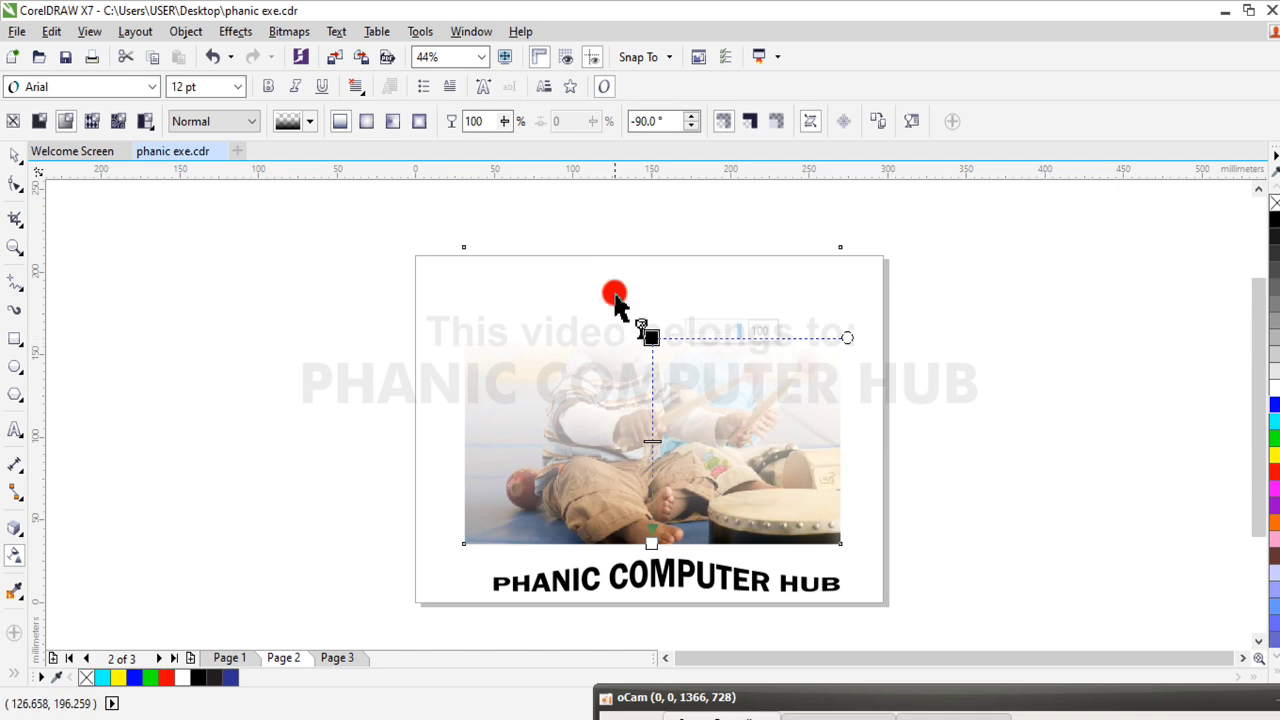
# Redraw the photo's fountain transparency downward at about -87.5°, and reverse it to fade out the lower part at about 89.8°
pyautogui.moveTo(616, 306); pyautogui.dragTo(616, 386)
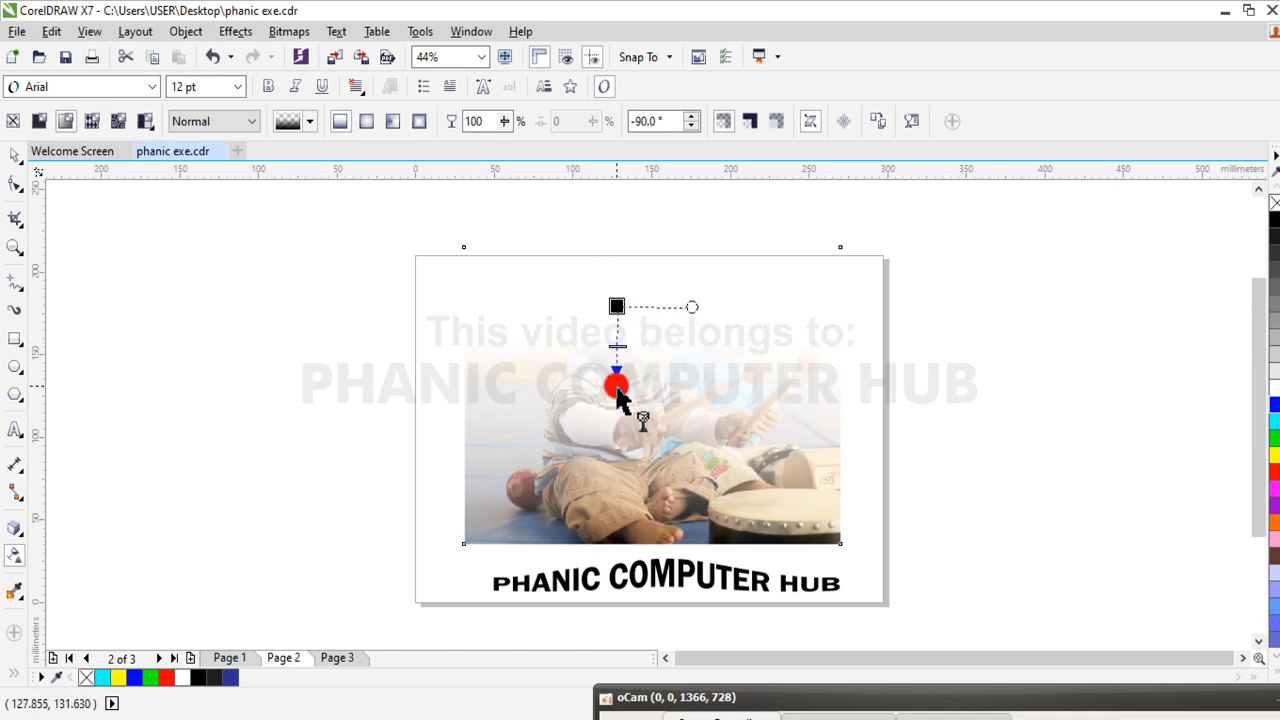
pyautogui.moveTo(580, 288); pyautogui.dragTo(592, 510)
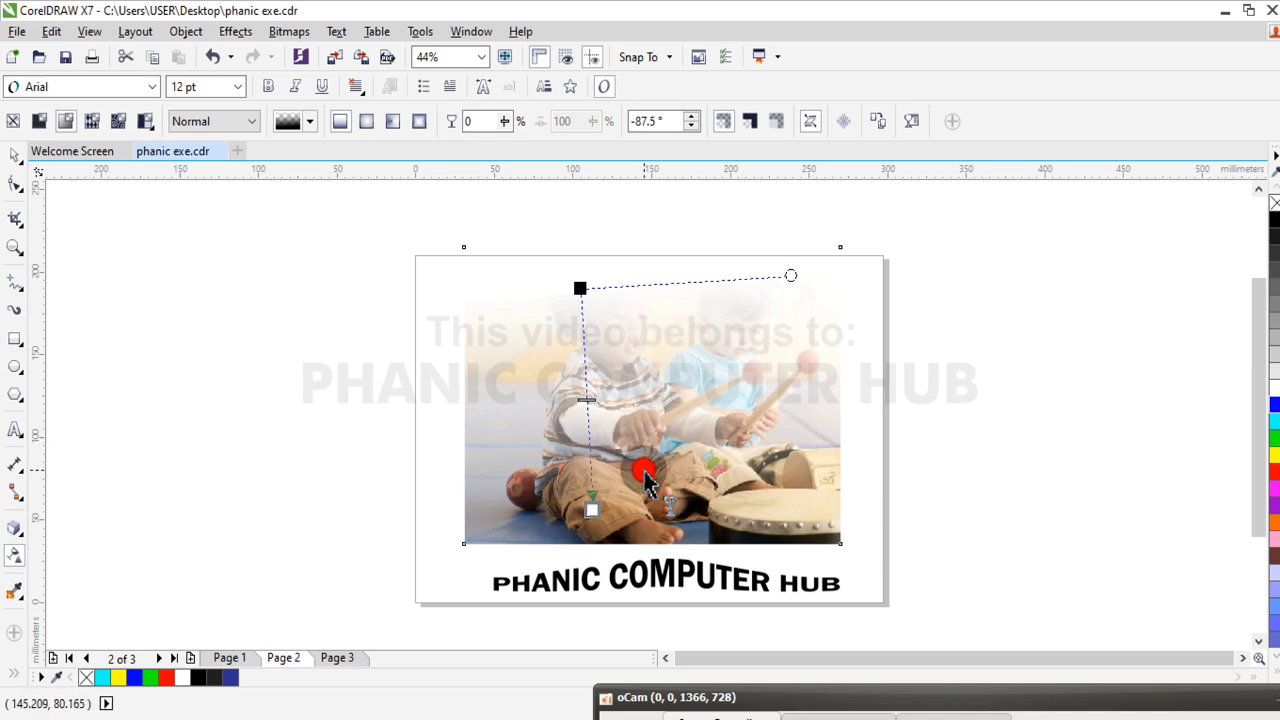
pyautogui.moveTo(643, 471); pyautogui.dragTo(644, 290)
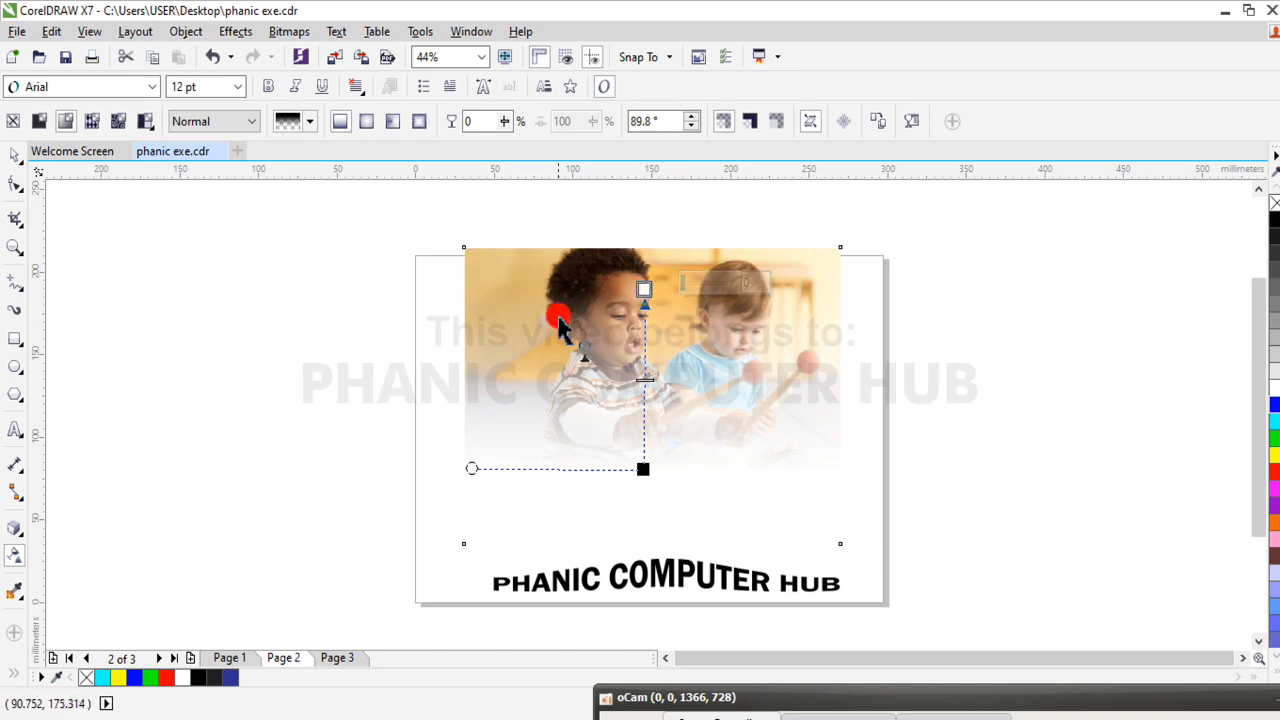
pyautogui.click(643, 470)
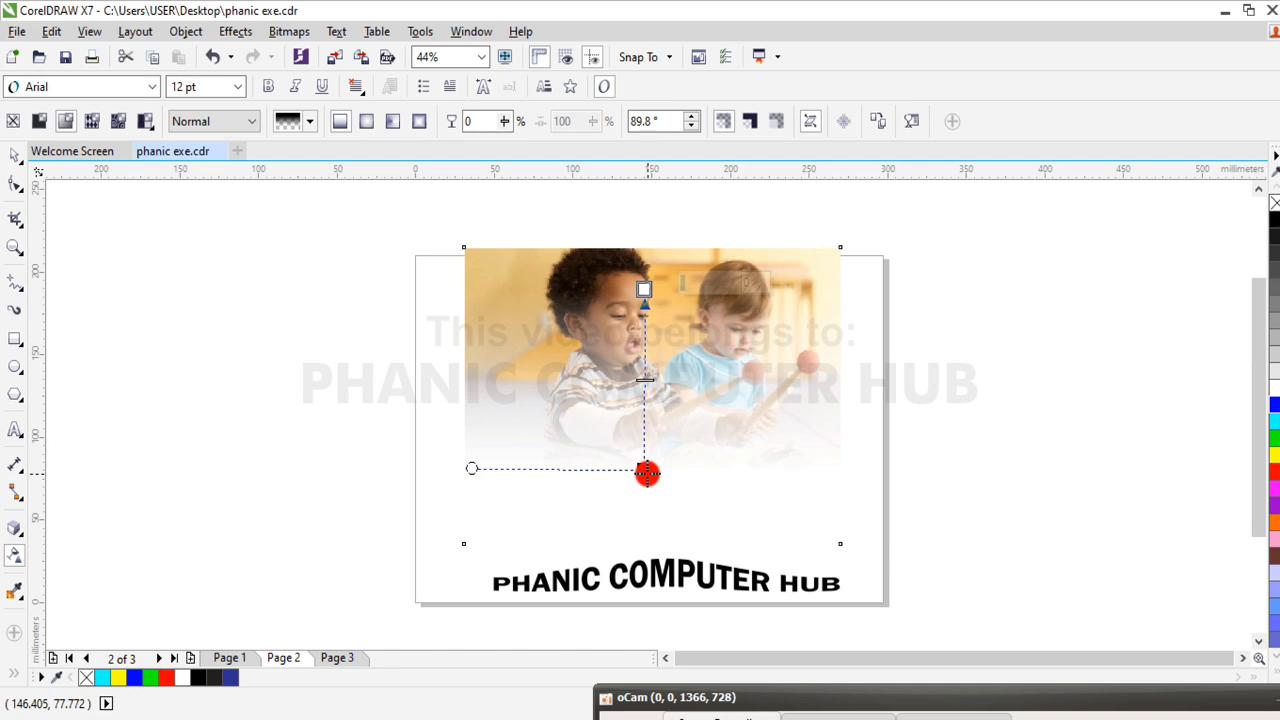
# Move the faded photo slightly down so its upper edge sits inside the page, and undo the last nudge
pyautogui.click(15, 158)
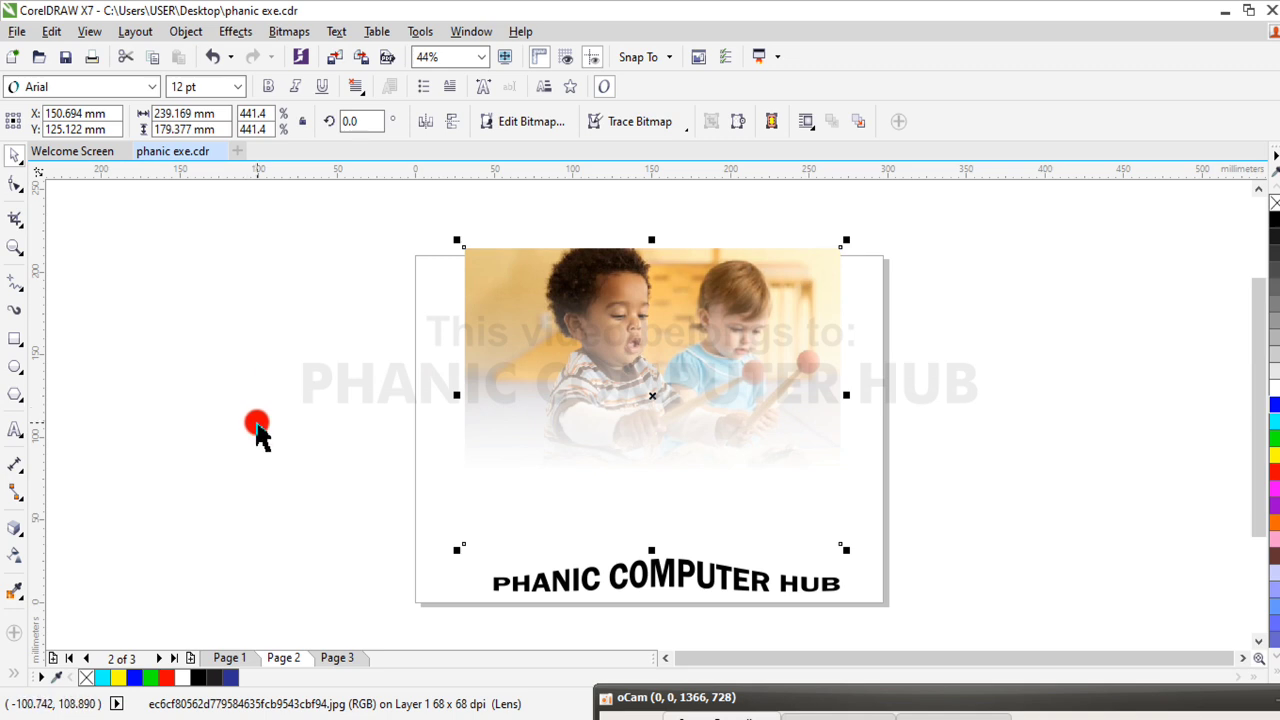
pyautogui.moveTo(614, 358); pyautogui.dragTo(608, 375)
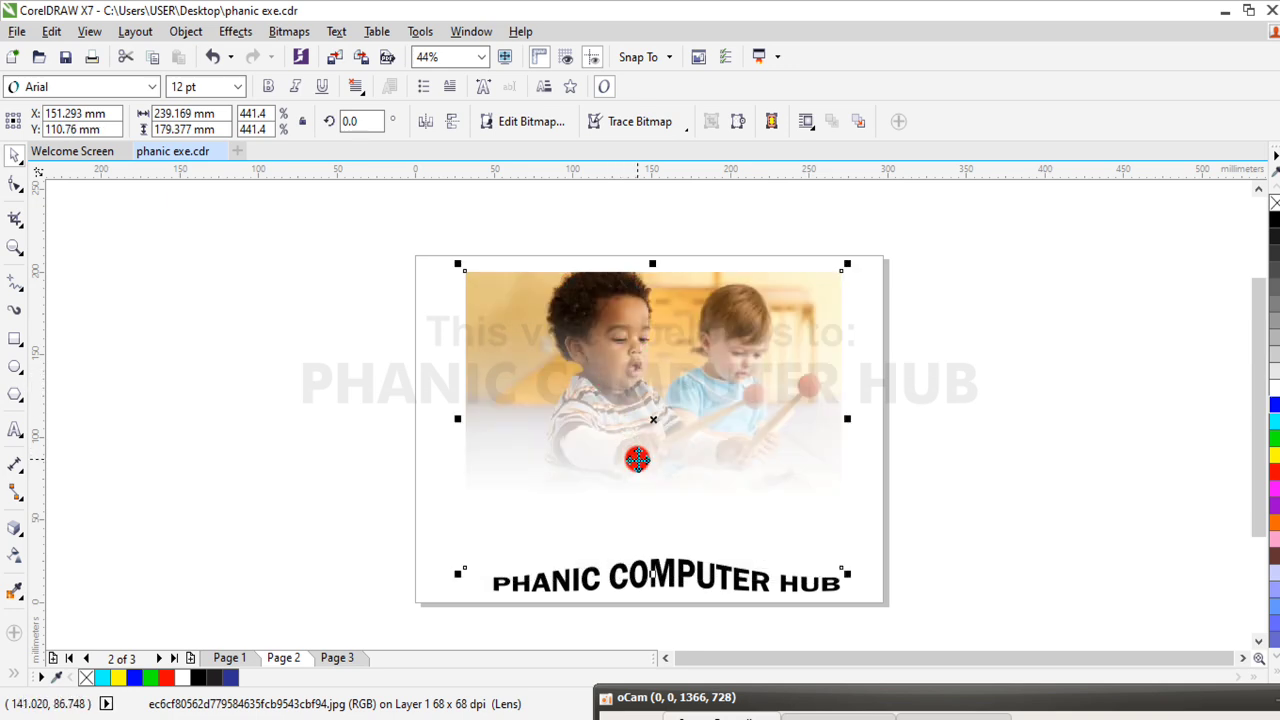
pyautogui.hotkey('ctrl', 'z')
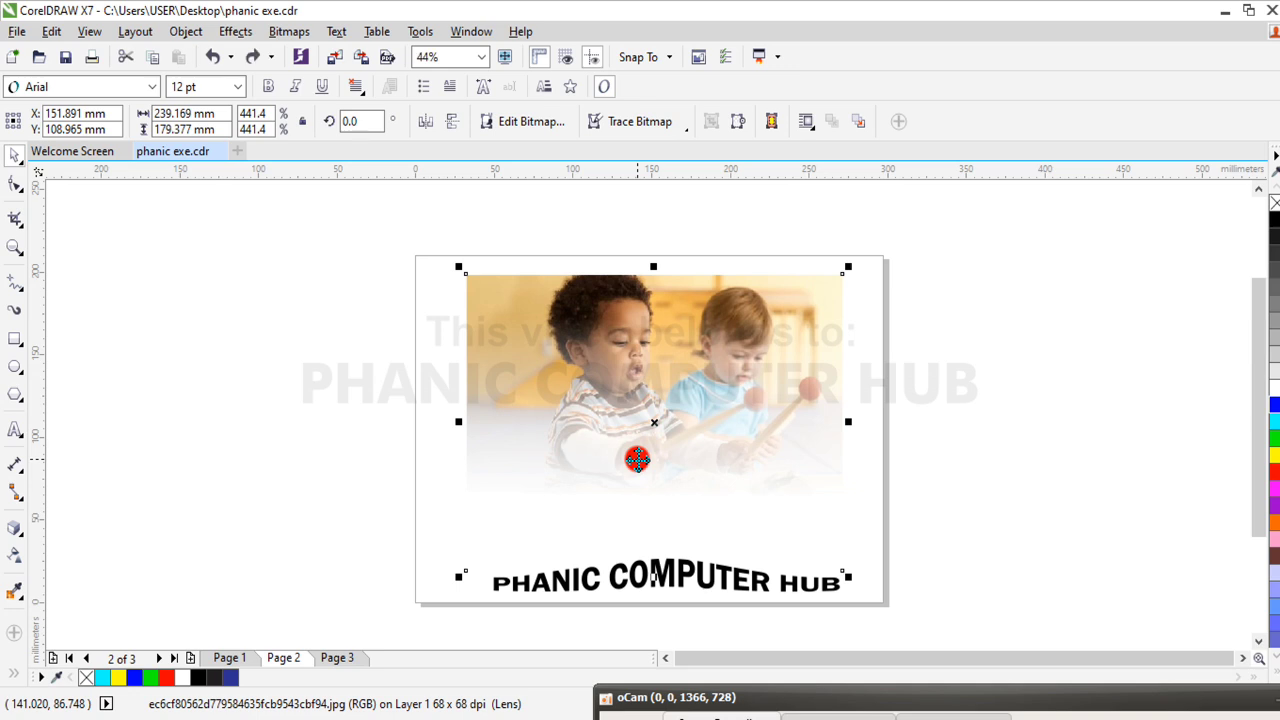
# Tilt the photo's fountain transparency to about 105.6°, and remove the transparency from the photo
pyautogui.click(13, 555)
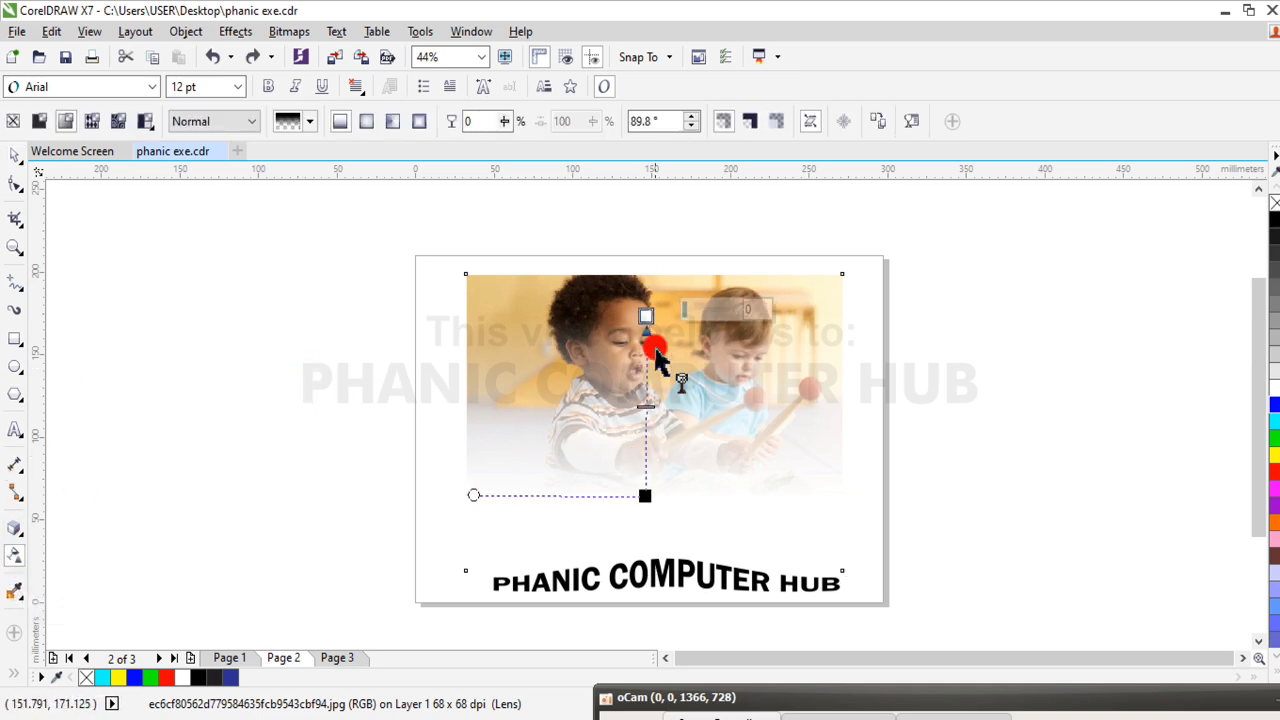
pyautogui.moveTo(638, 492); pyautogui.dragTo(706, 485)
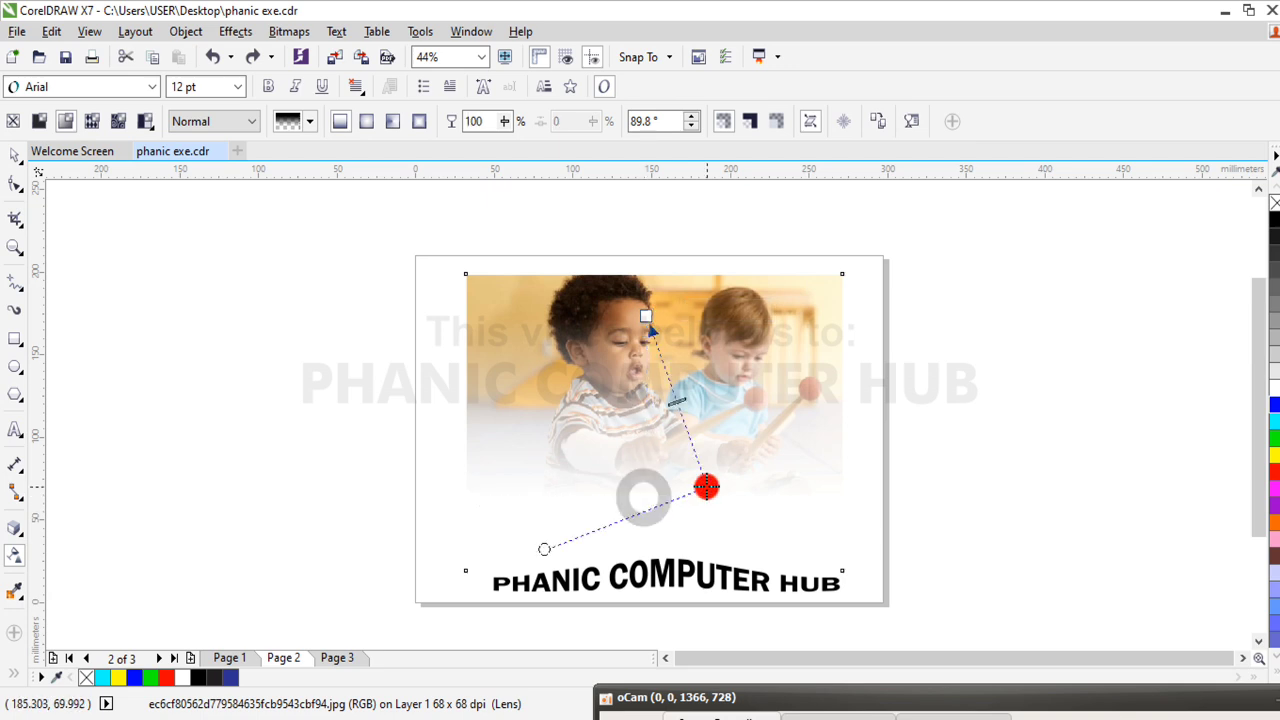
pyautogui.click(12, 121)
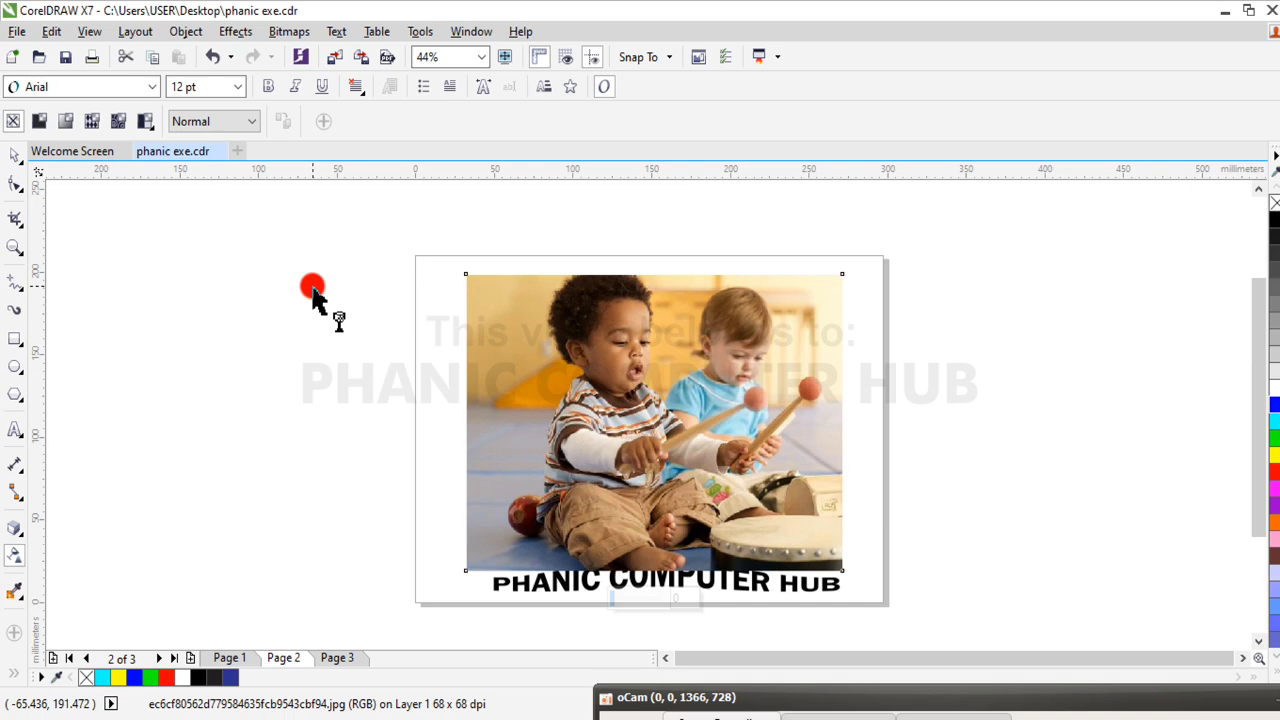
# Move the photo up by about 9 mm to clear the text below it, and deselect it
pyautogui.click(14, 154)
pyautogui.moveTo(589, 370); pyautogui.dragTo(590, 356)
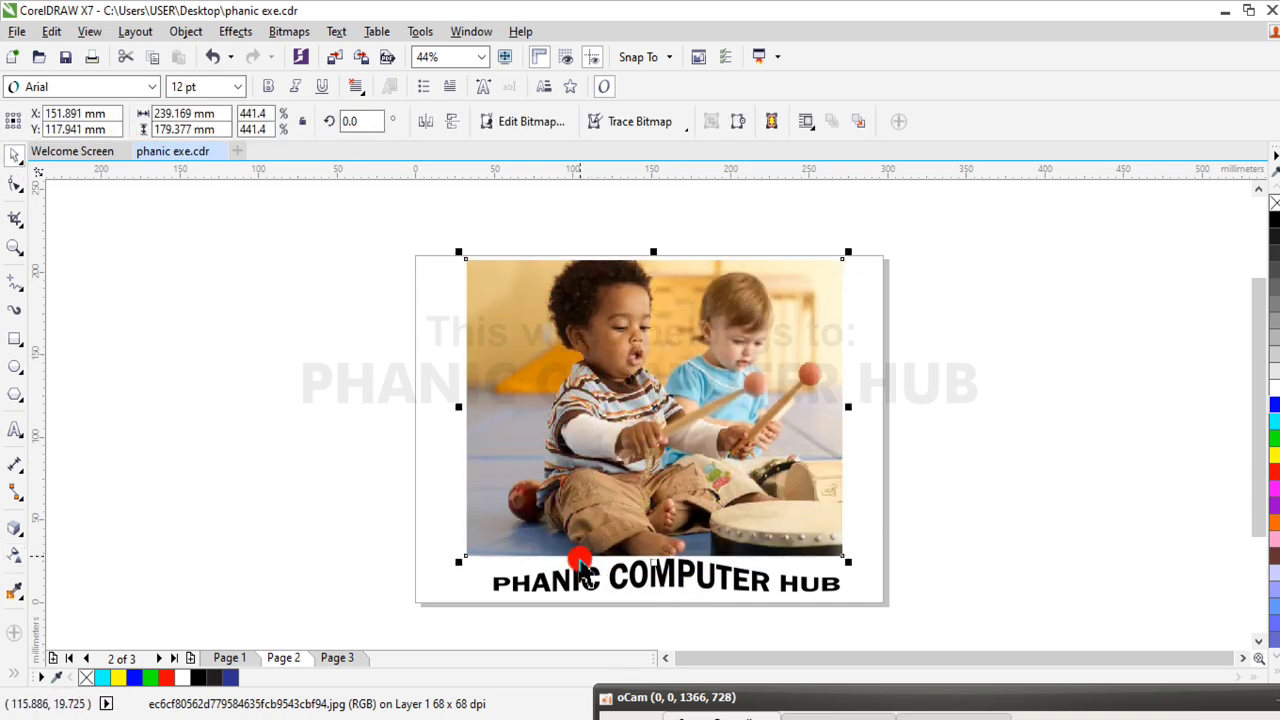
pyautogui.click(330, 526)
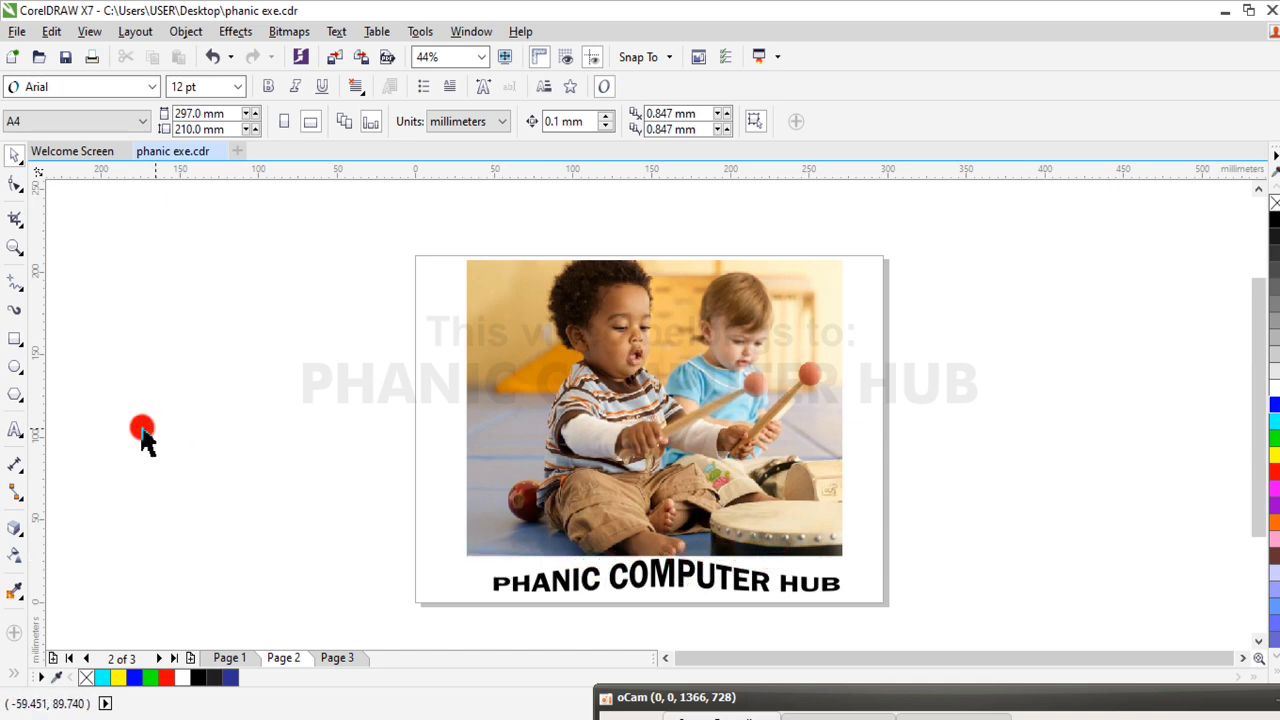
# Apply a downward fountain transparency of about -87.9° that fades out the lower part of the photo
pyautogui.click(16, 555)
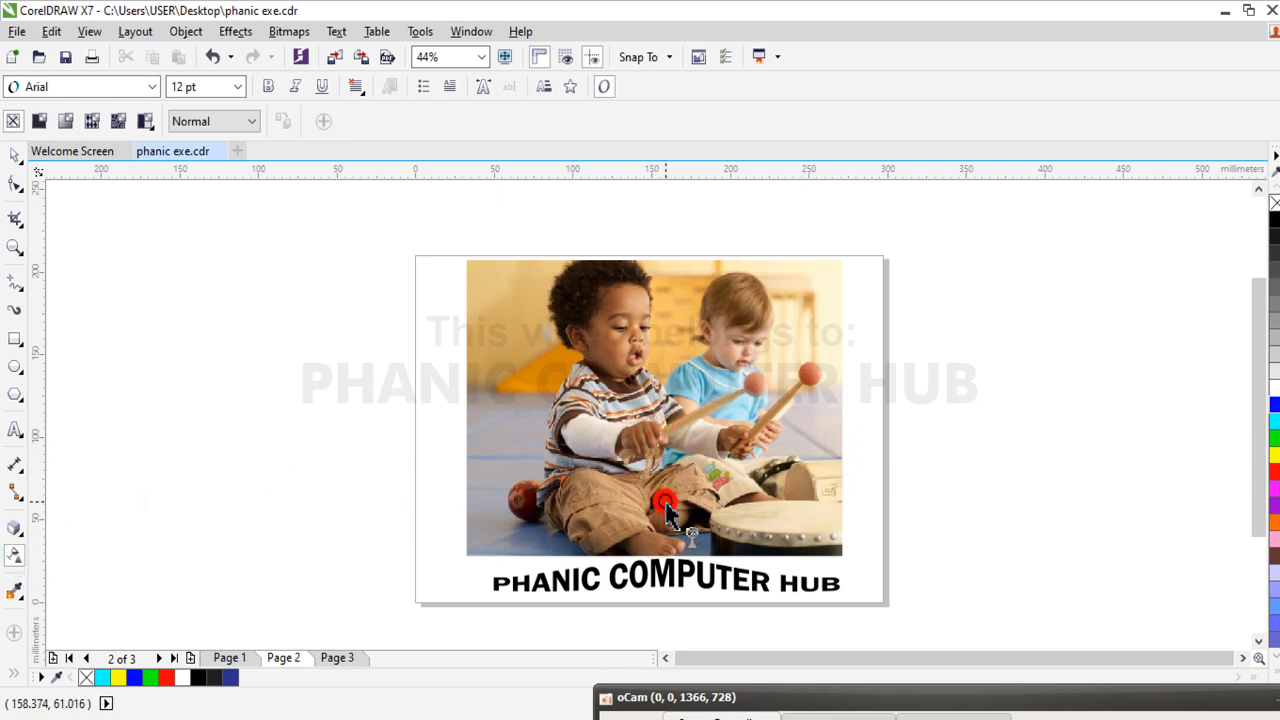
pyautogui.click(665, 420)
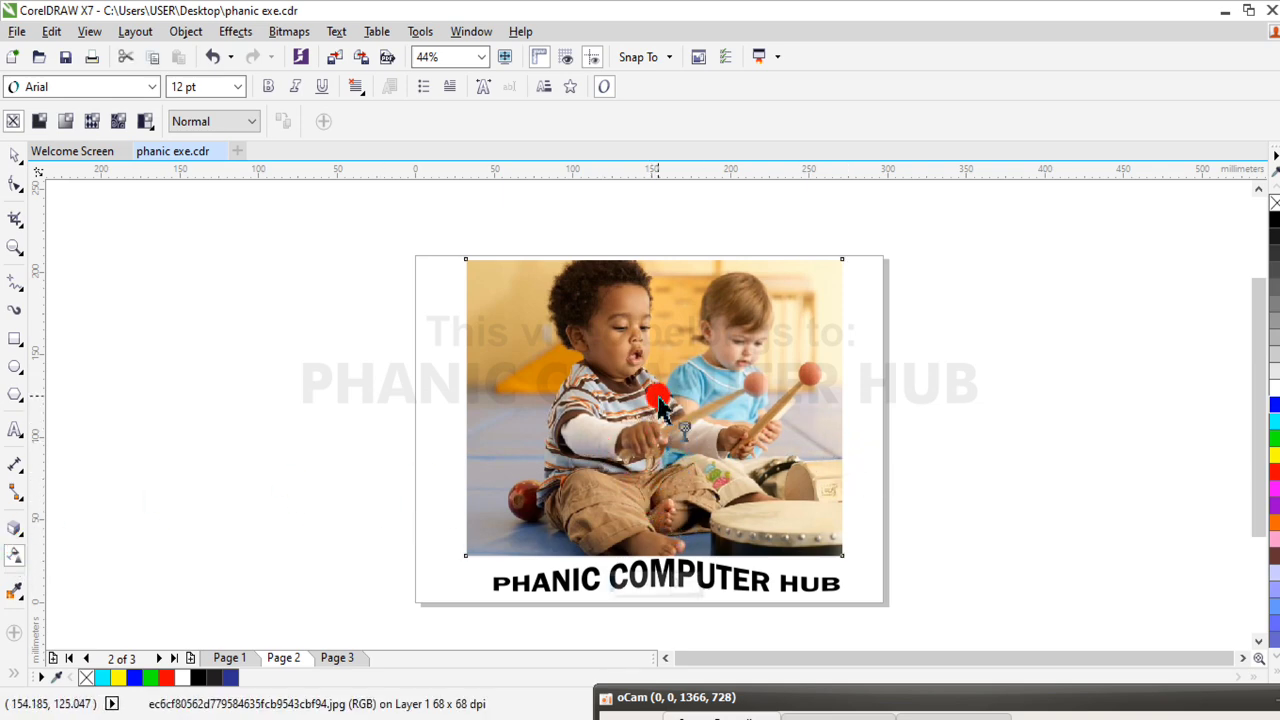
pyautogui.moveTo(655, 440); pyautogui.dragTo(660, 546)
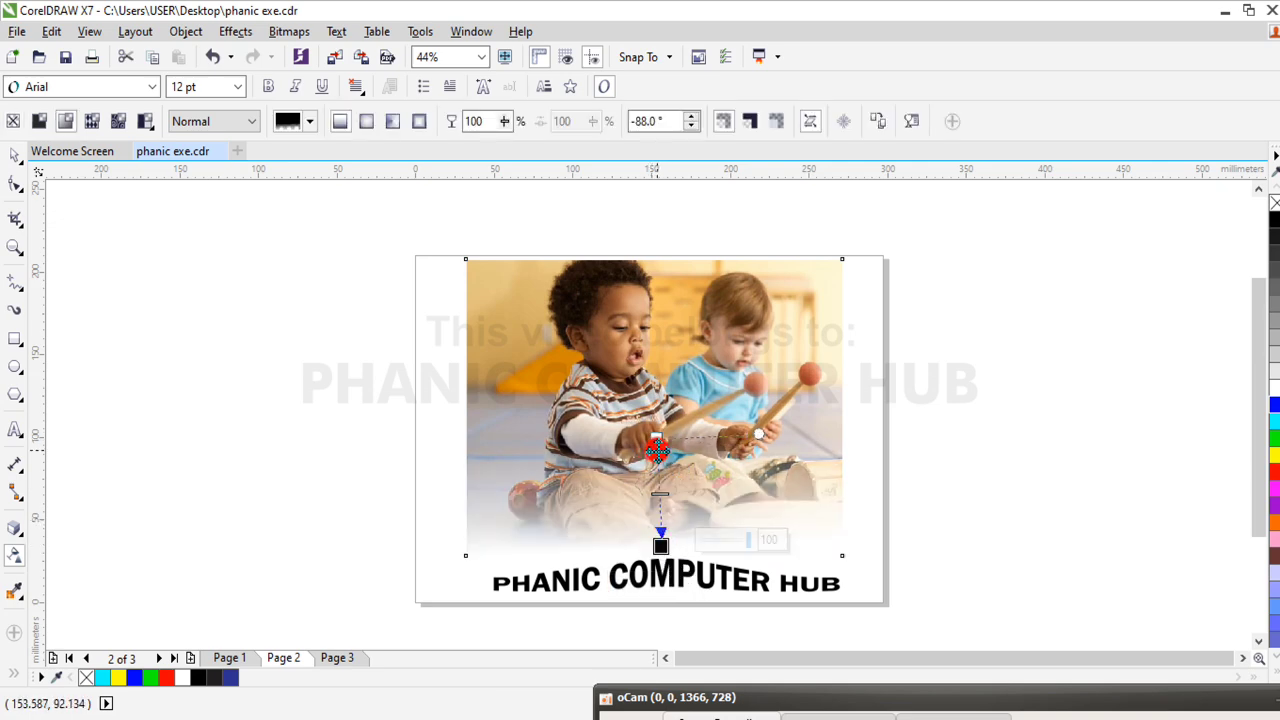
pyautogui.moveTo(652, 428); pyautogui.dragTo(614, 522)
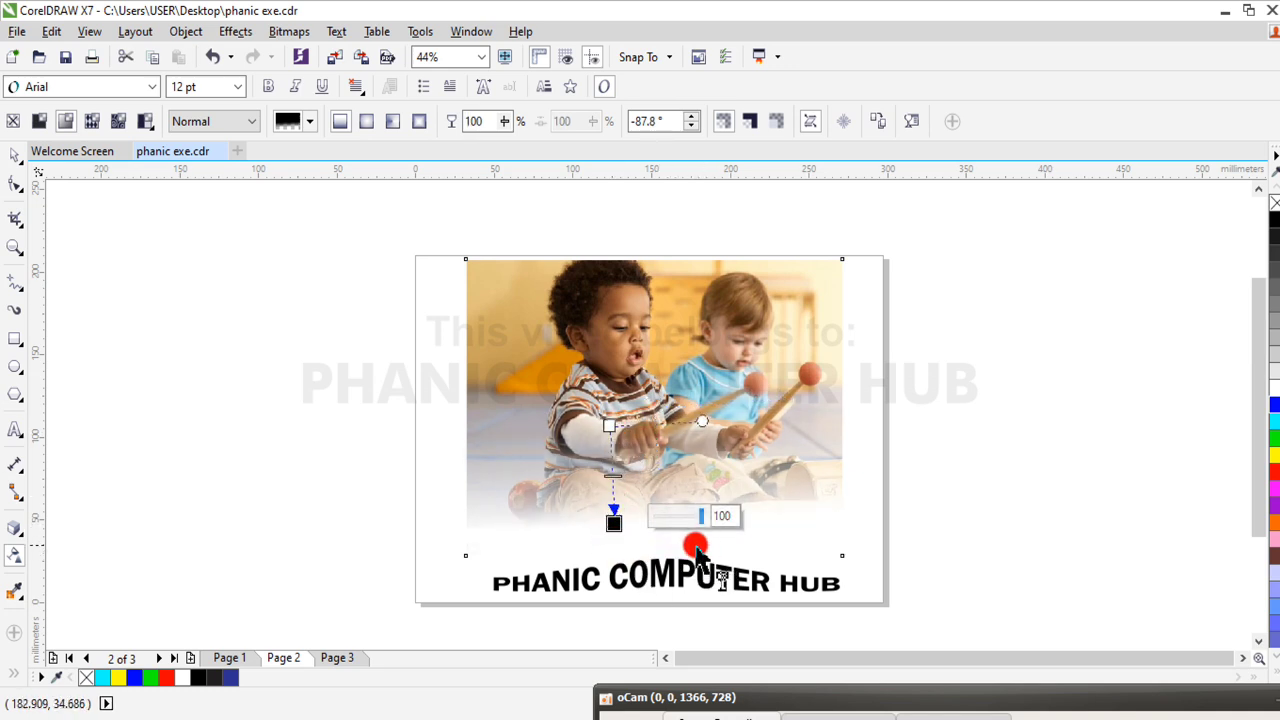
pyautogui.moveTo(613, 521); pyautogui.dragTo(615, 545)
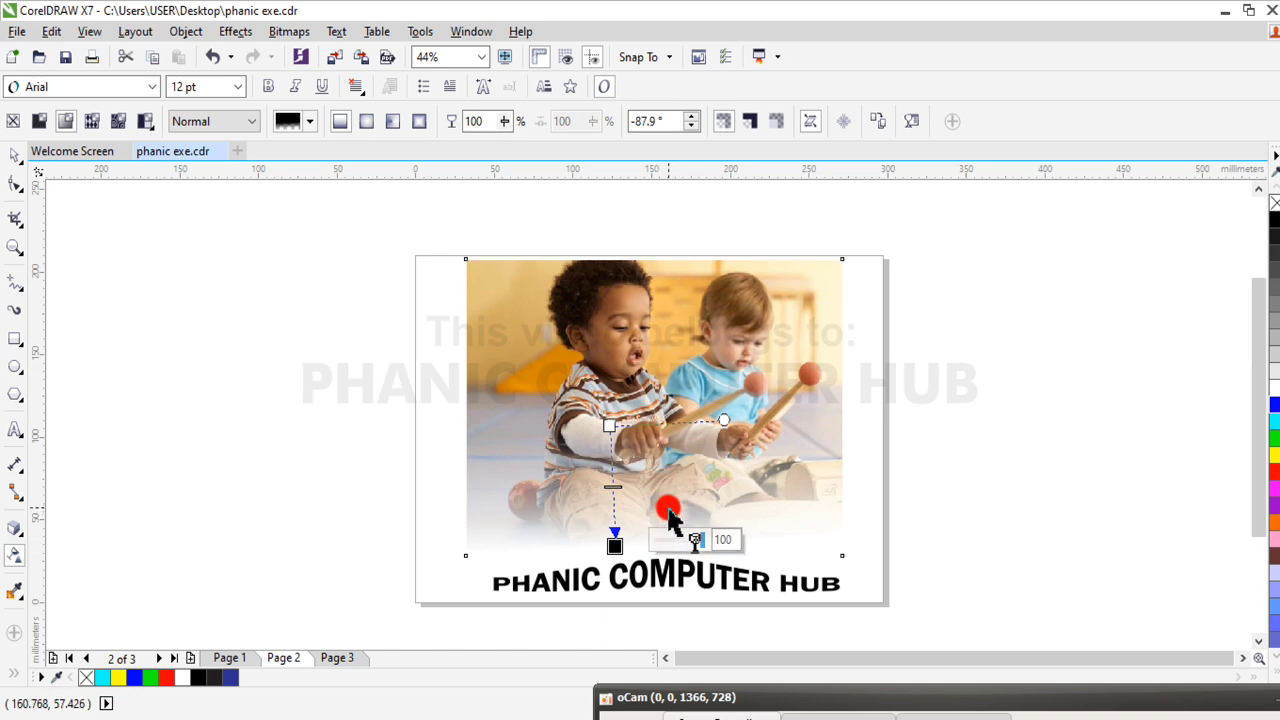
# Apply a vector pattern transparency to the photo, shrink its circle tiles, and enlarge the tilted tiles again
pyautogui.click(92, 120)
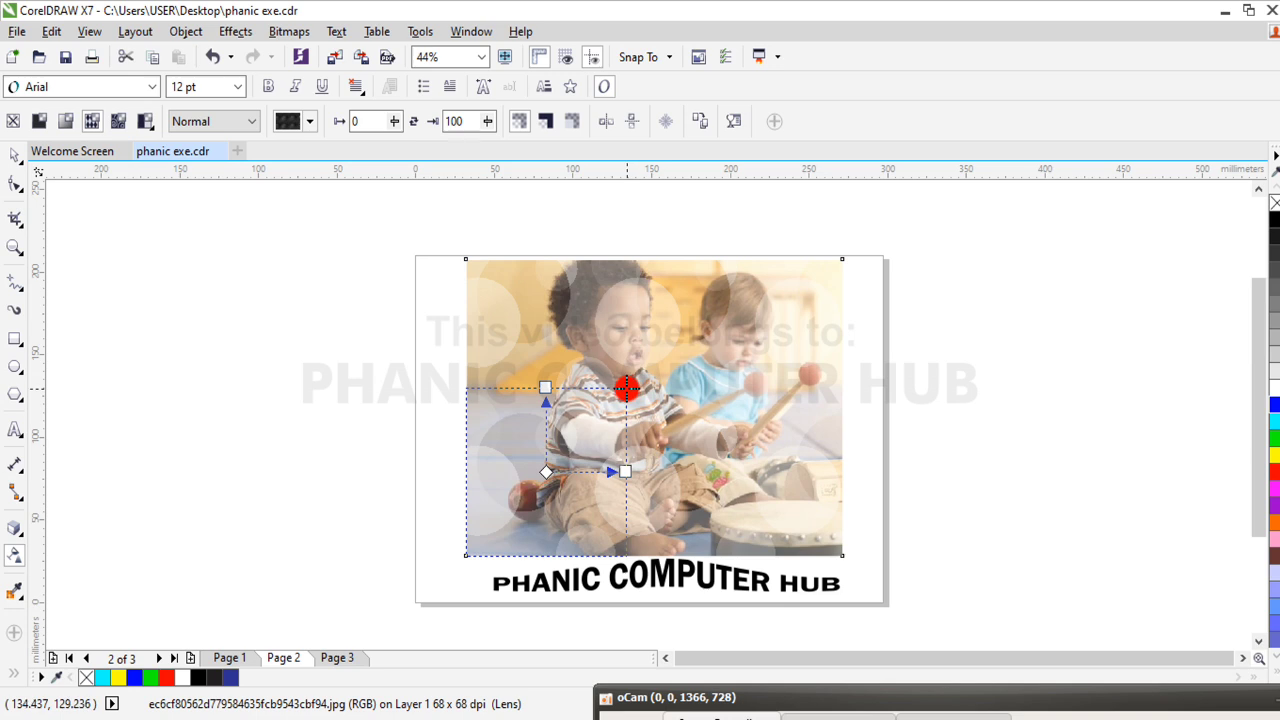
pyautogui.moveTo(626, 388); pyautogui.dragTo(553, 455)
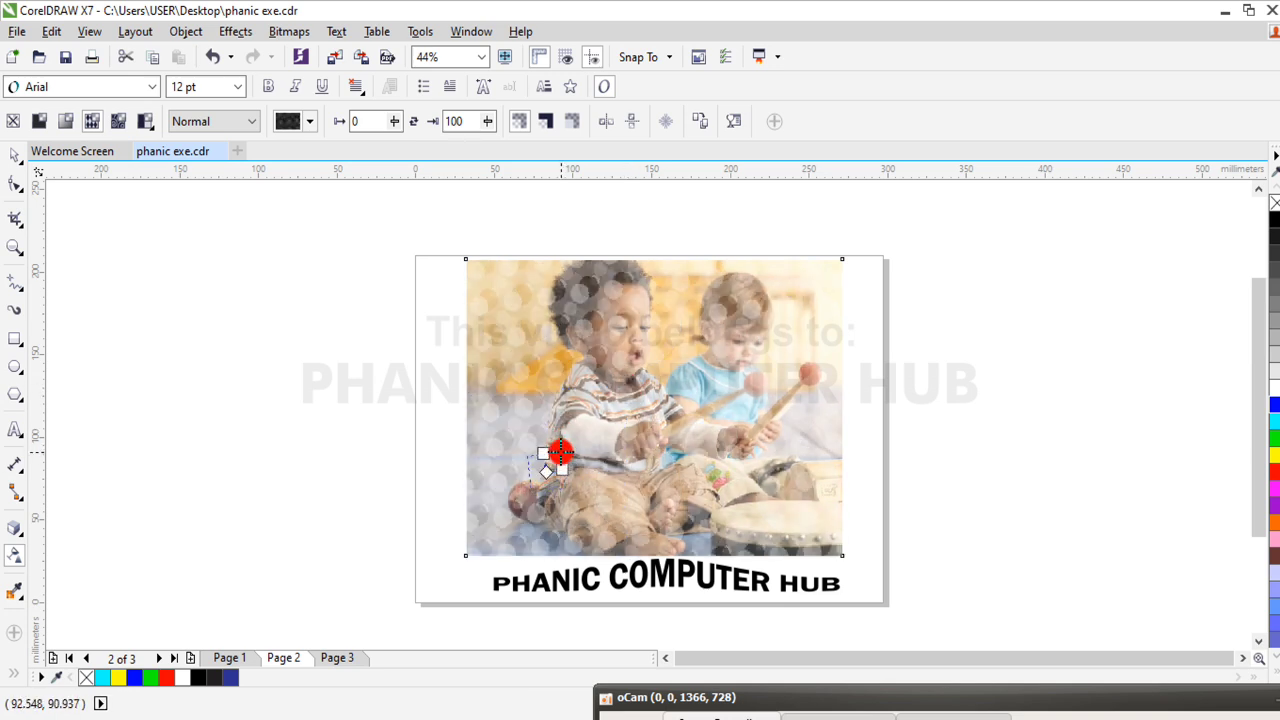
pyautogui.moveTo(560, 452); pyautogui.dragTo(581, 406)
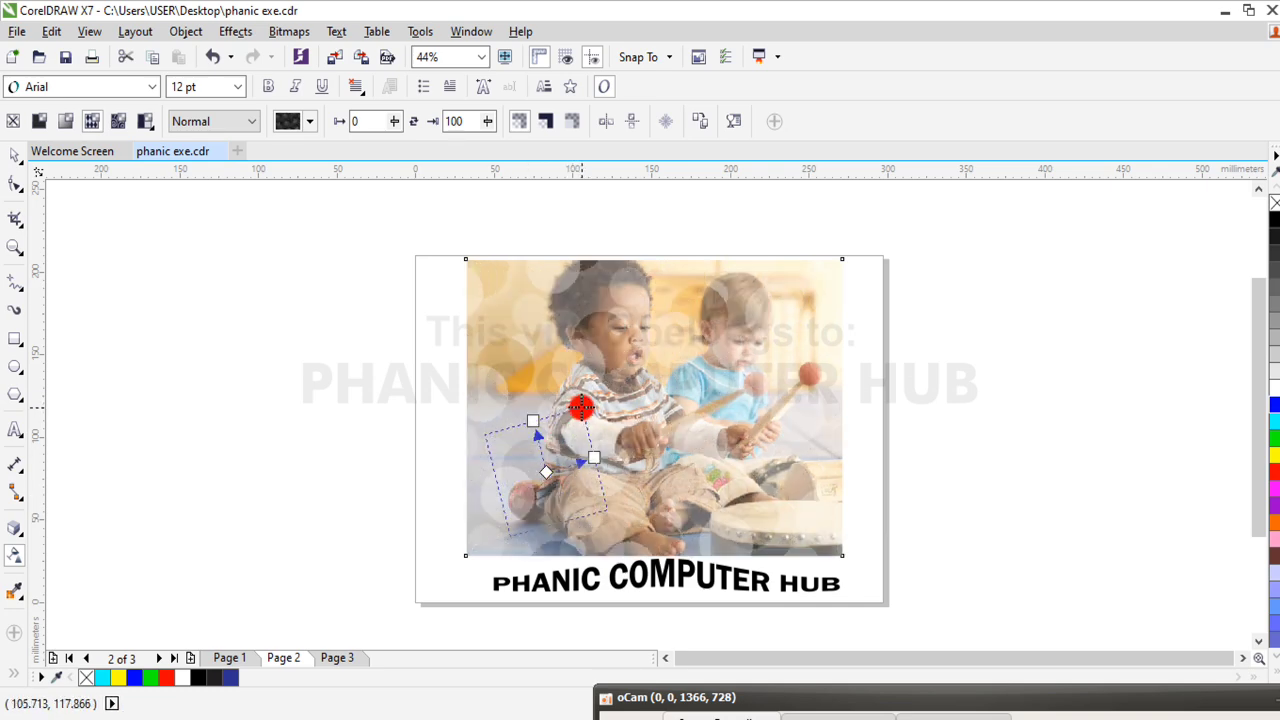
# Apply a brick bitmap pattern transparency to the photo, flatten and skew its tile, and shrink it to a small tilted size
pyautogui.click(118, 120)
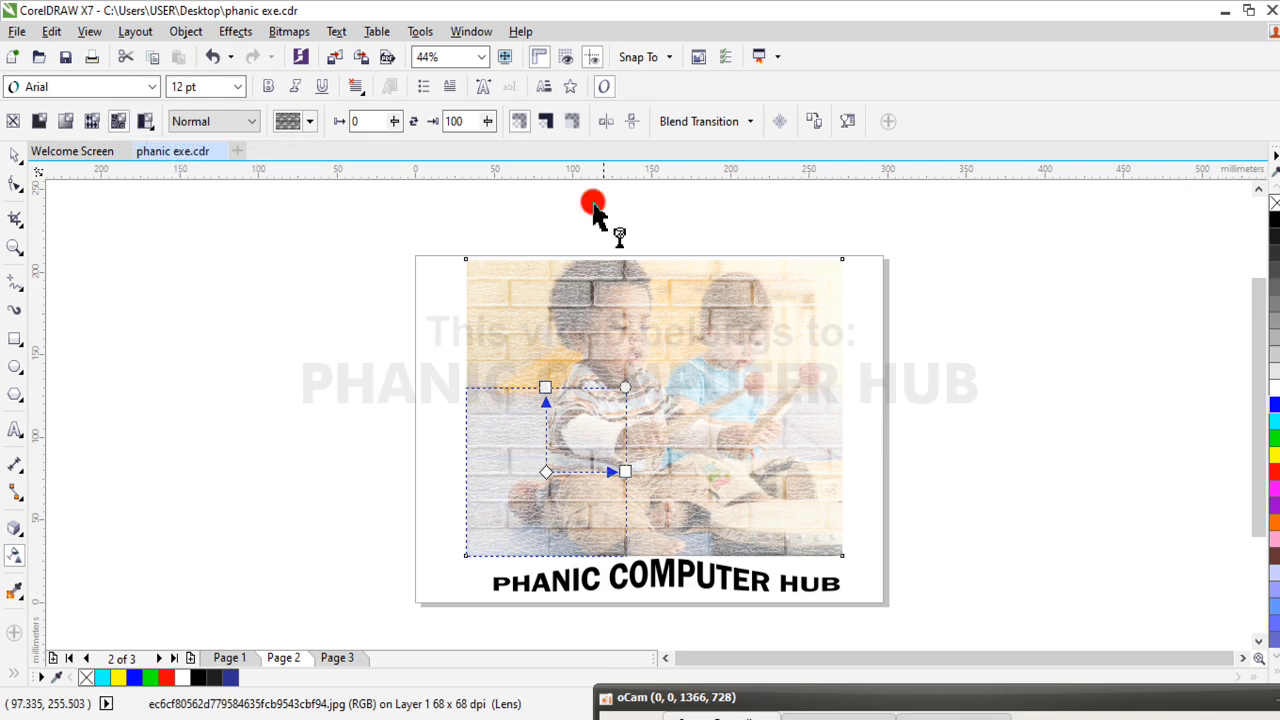
pyautogui.moveTo(545, 390); pyautogui.dragTo(551, 437)
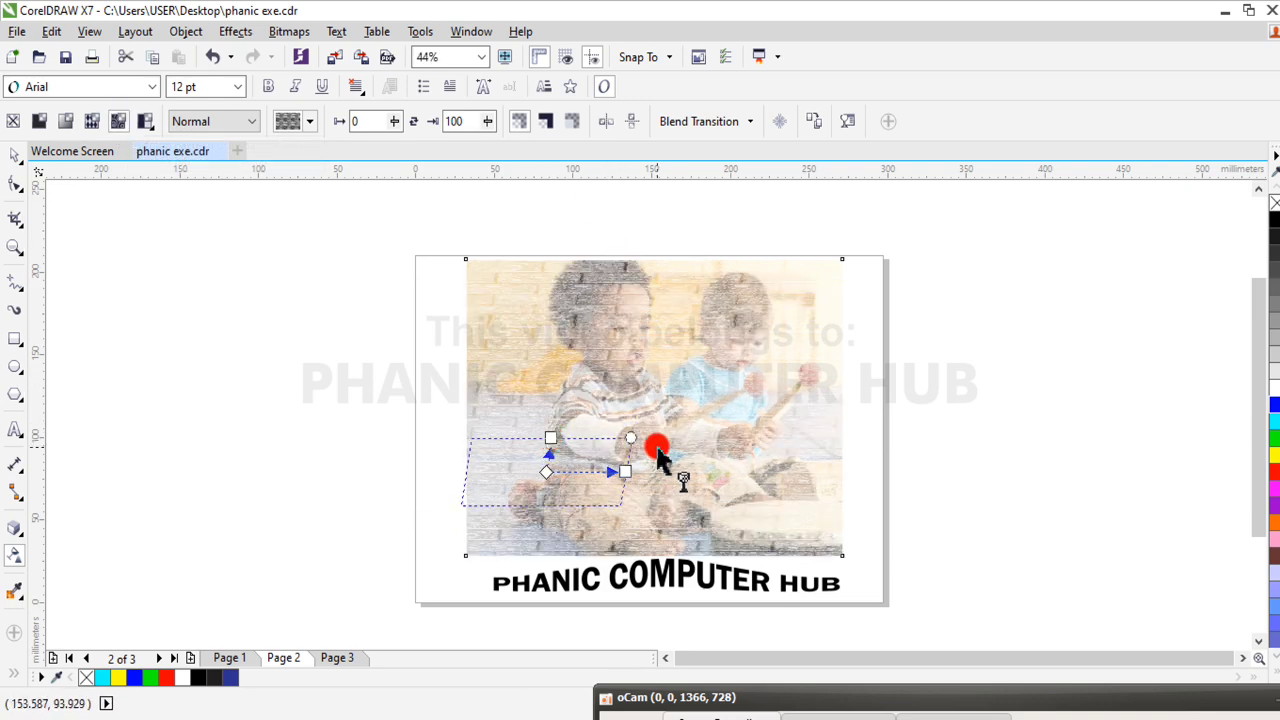
pyautogui.moveTo(635, 436); pyautogui.dragTo(571, 467)
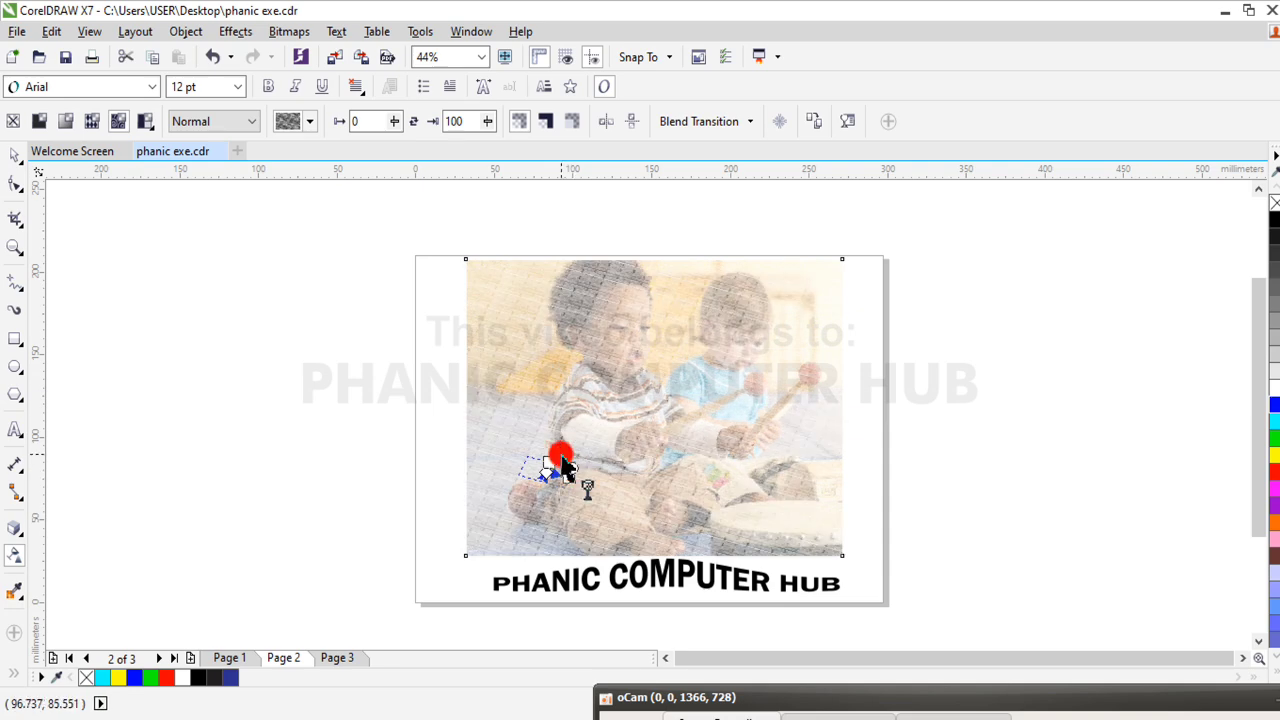
# Apply a two-color pattern transparency to the photo, rotate its tiles, and change the pattern from circles to stars
pyautogui.click(150, 121)
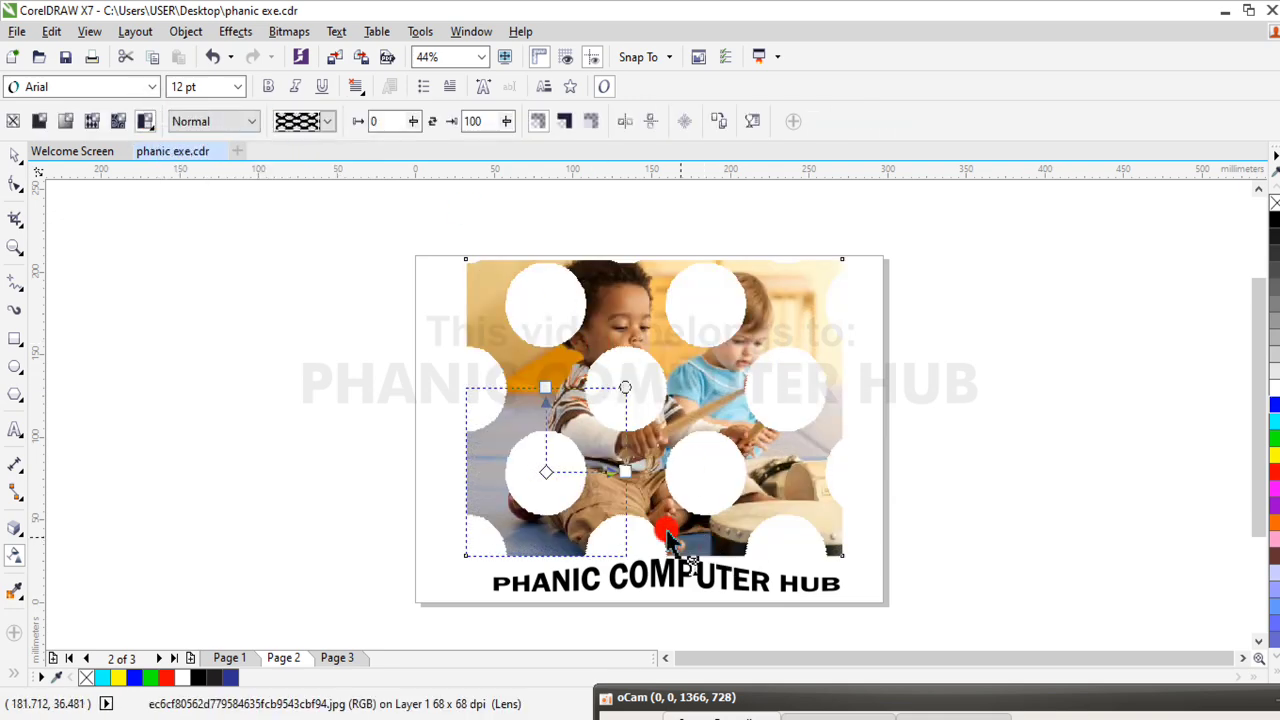
pyautogui.moveTo(629, 383); pyautogui.dragTo(644, 435)
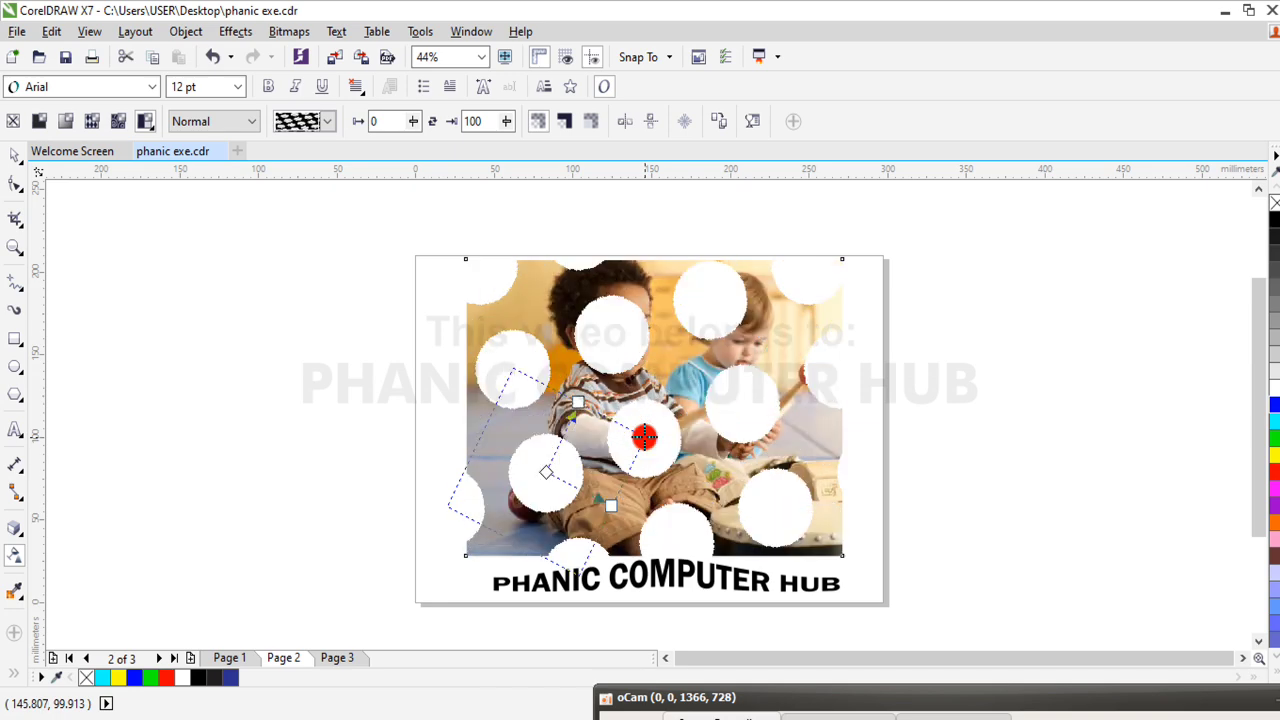
pyautogui.click(329, 121)
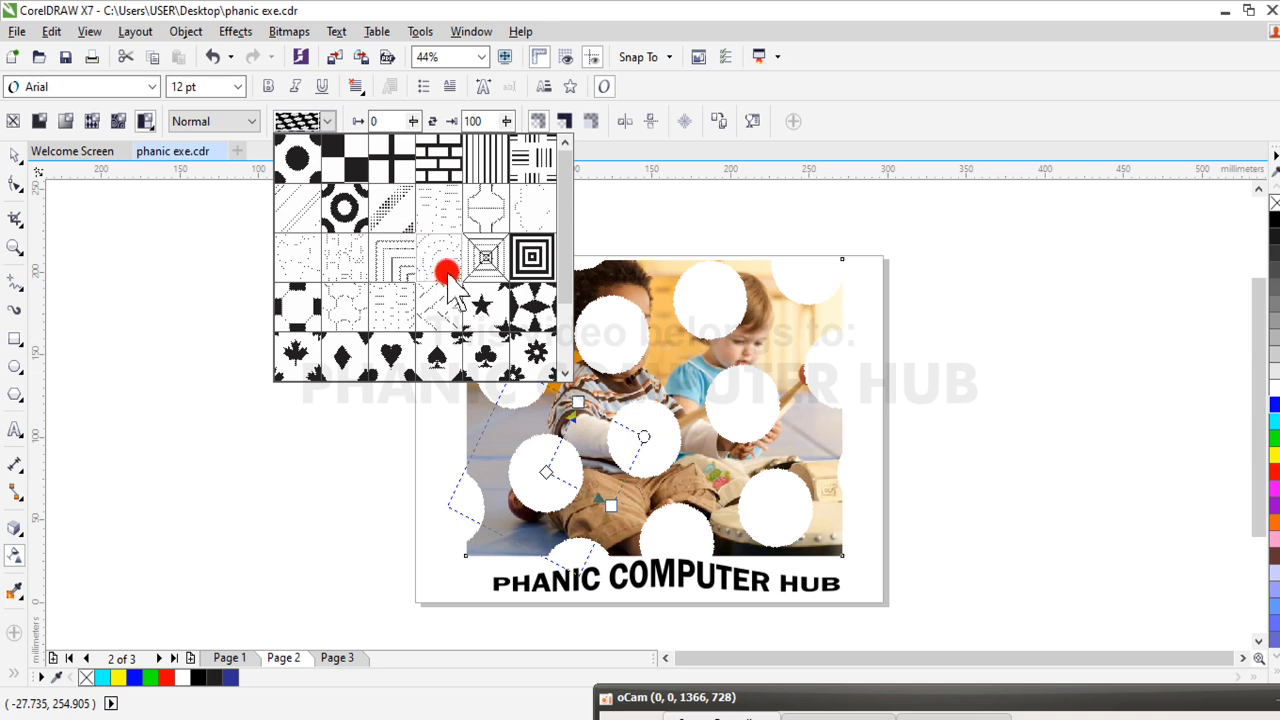
pyautogui.click(486, 303)
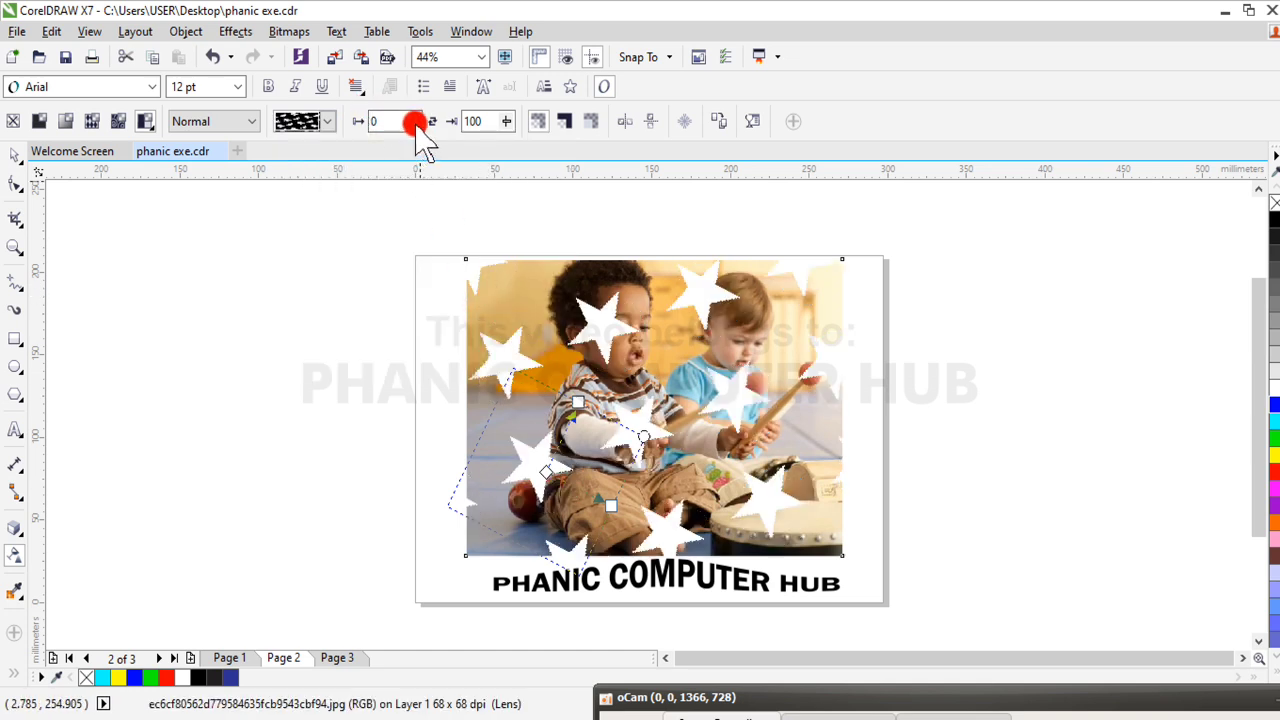
# Try the star pattern's foreground transparency at 82 and 40, and remove all transparency from the photo
pyautogui.moveTo(421, 133); pyautogui.dragTo(488, 152)
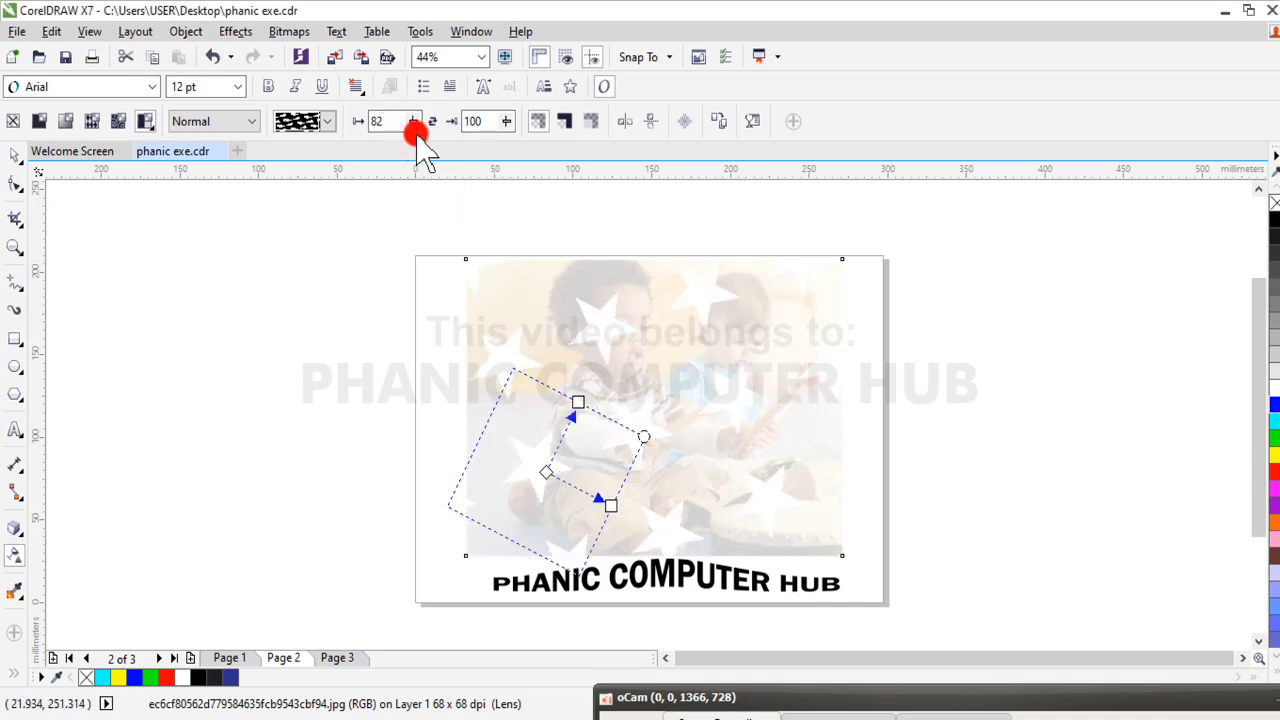
pyautogui.moveTo(417, 130); pyautogui.dragTo(376, 133)
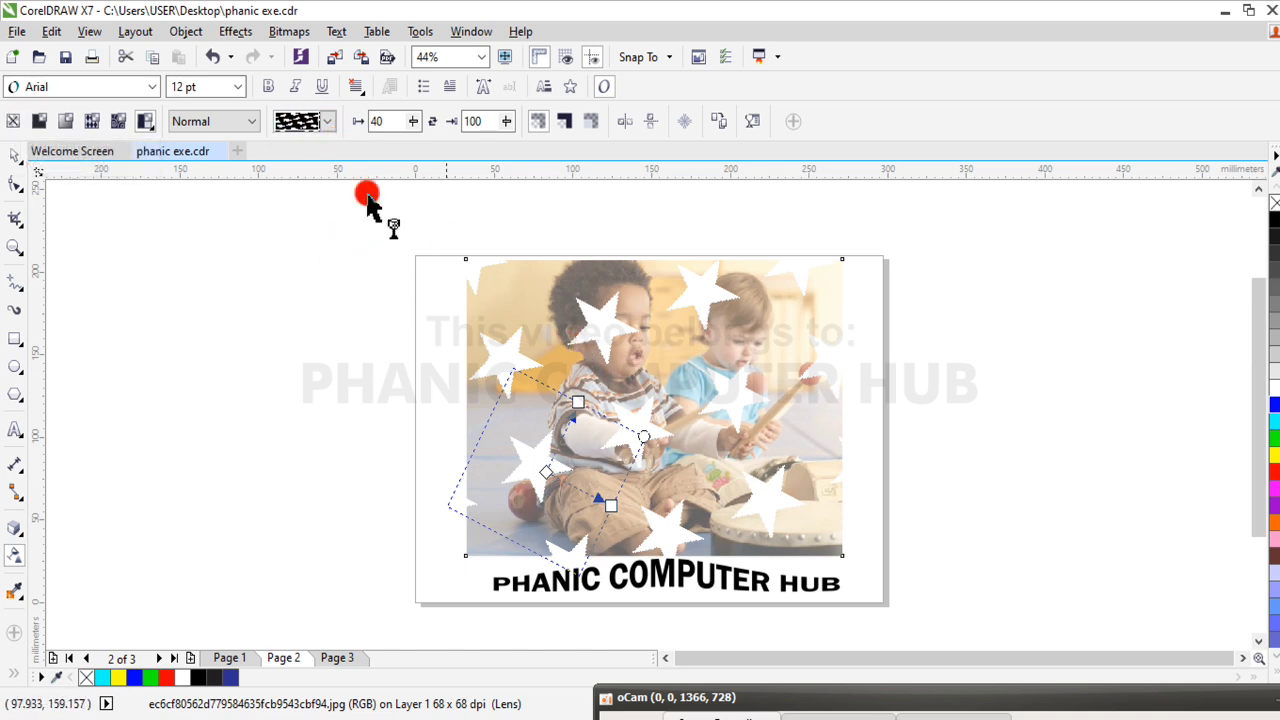
pyautogui.click(15, 121)
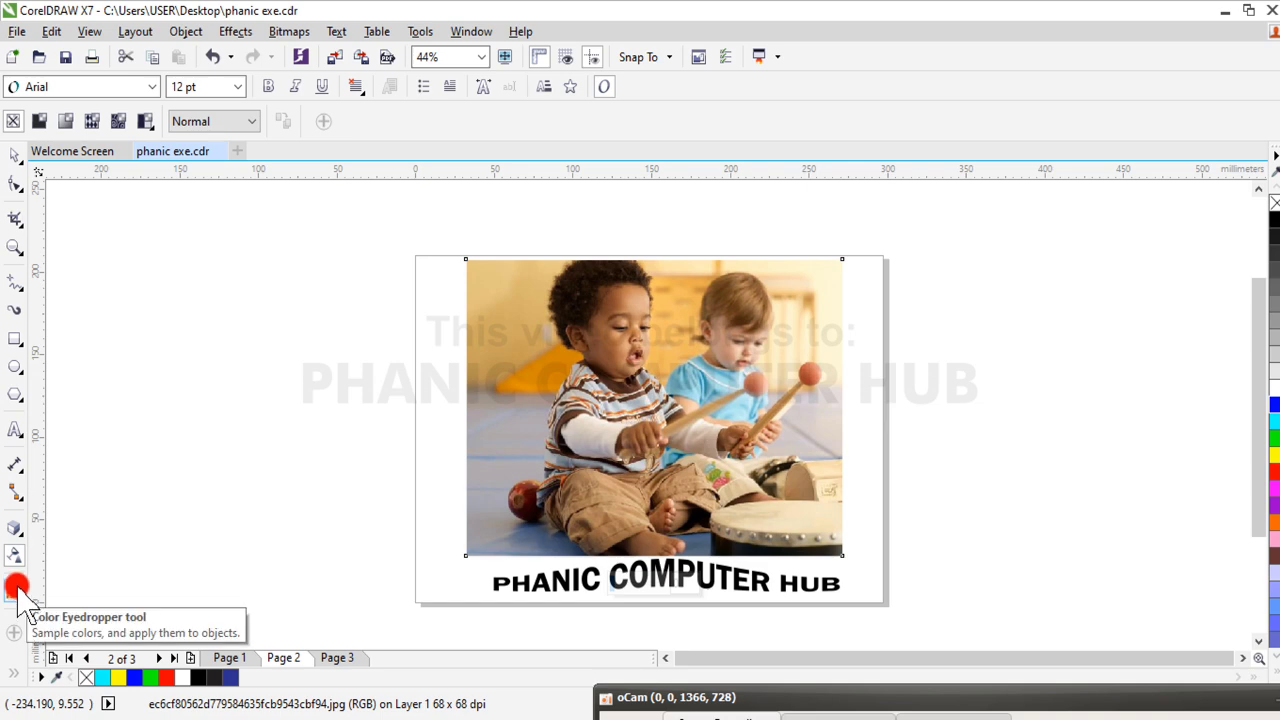
pyautogui.click(15, 155)
# Draw a rectangle about 152 by 92 mm in the empty area beside the photo's page, and fill it with yellow
pyautogui.click(14, 340)
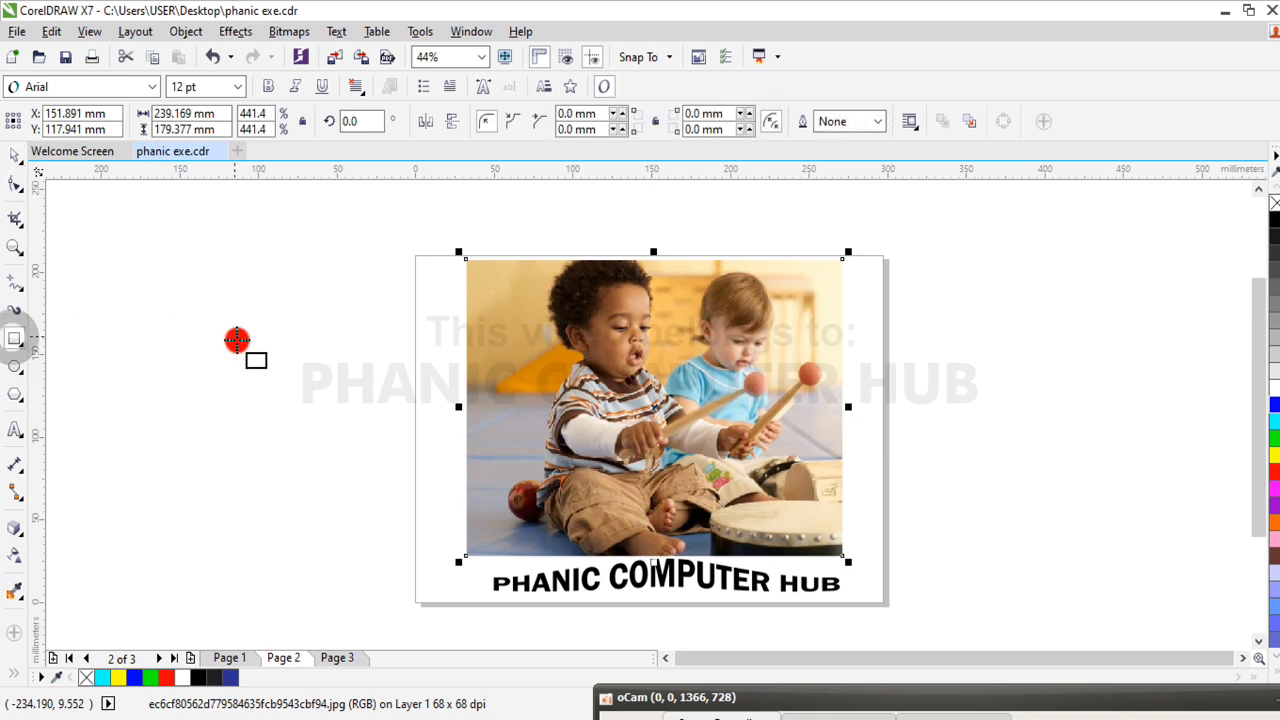
pyautogui.moveTo(147, 319); pyautogui.dragTo(387, 470)
pyautogui.click(19, 158)
pyautogui.click(19, 162)
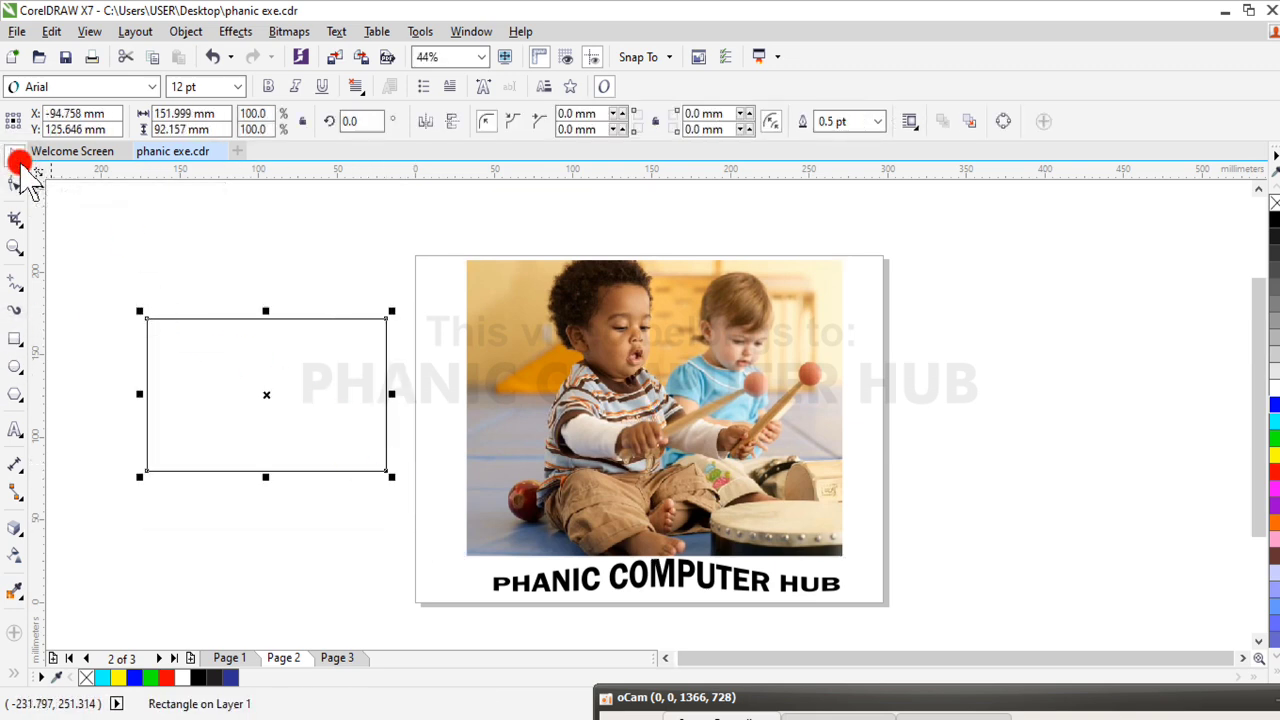
pyautogui.click(1273, 457)
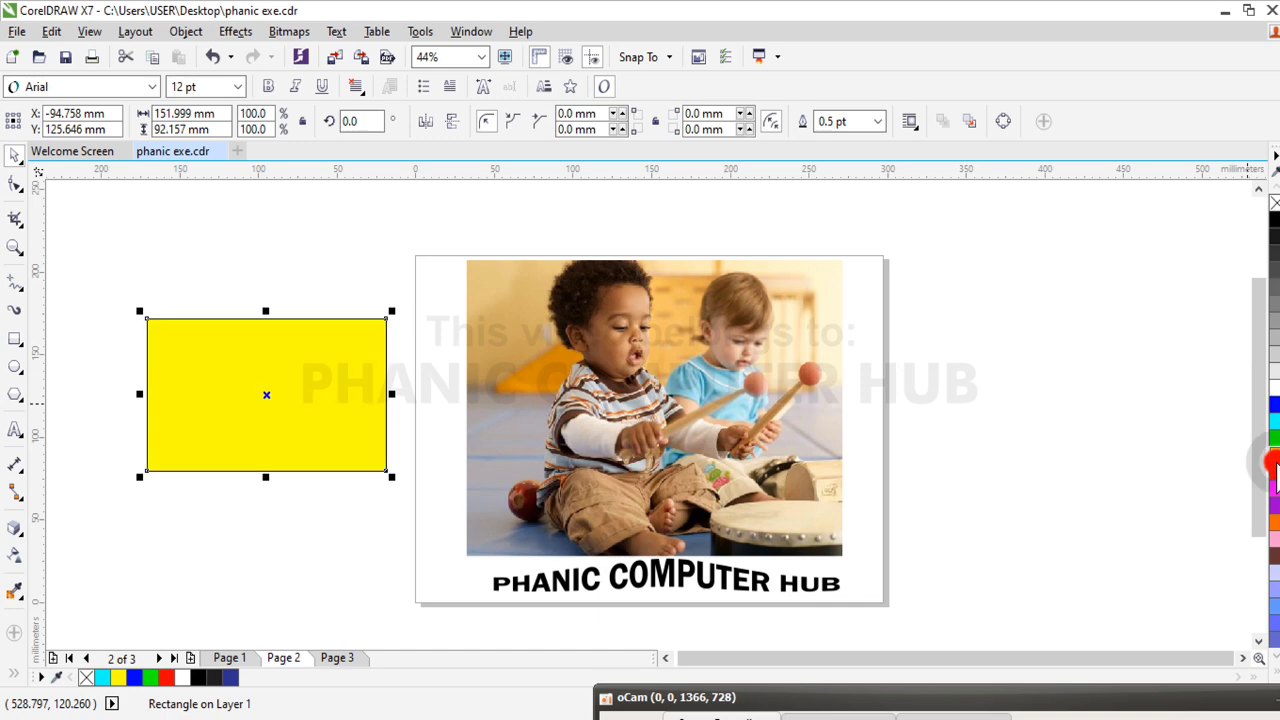
pyautogui.click(124, 590)
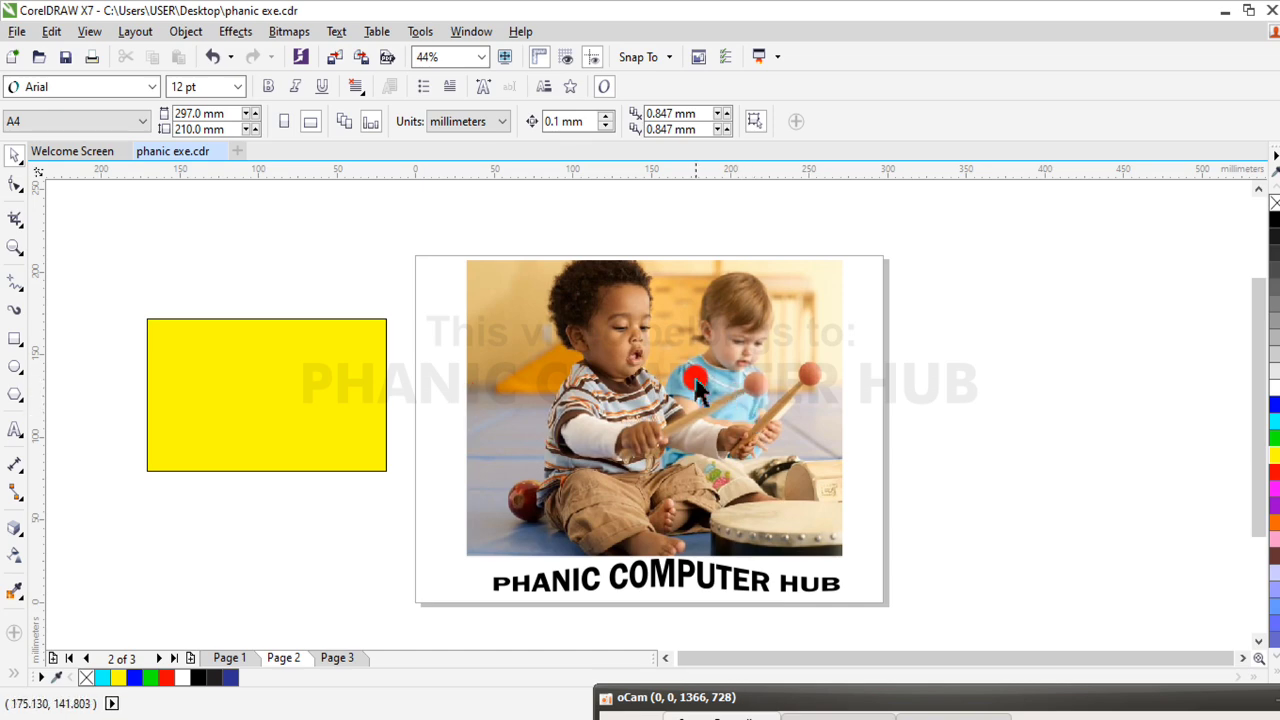
# Select the yellow rectangle and activate the Color Eyedropper tool for sampling a color from the photo
pyautogui.click(236, 402)
pyautogui.click(236, 400)
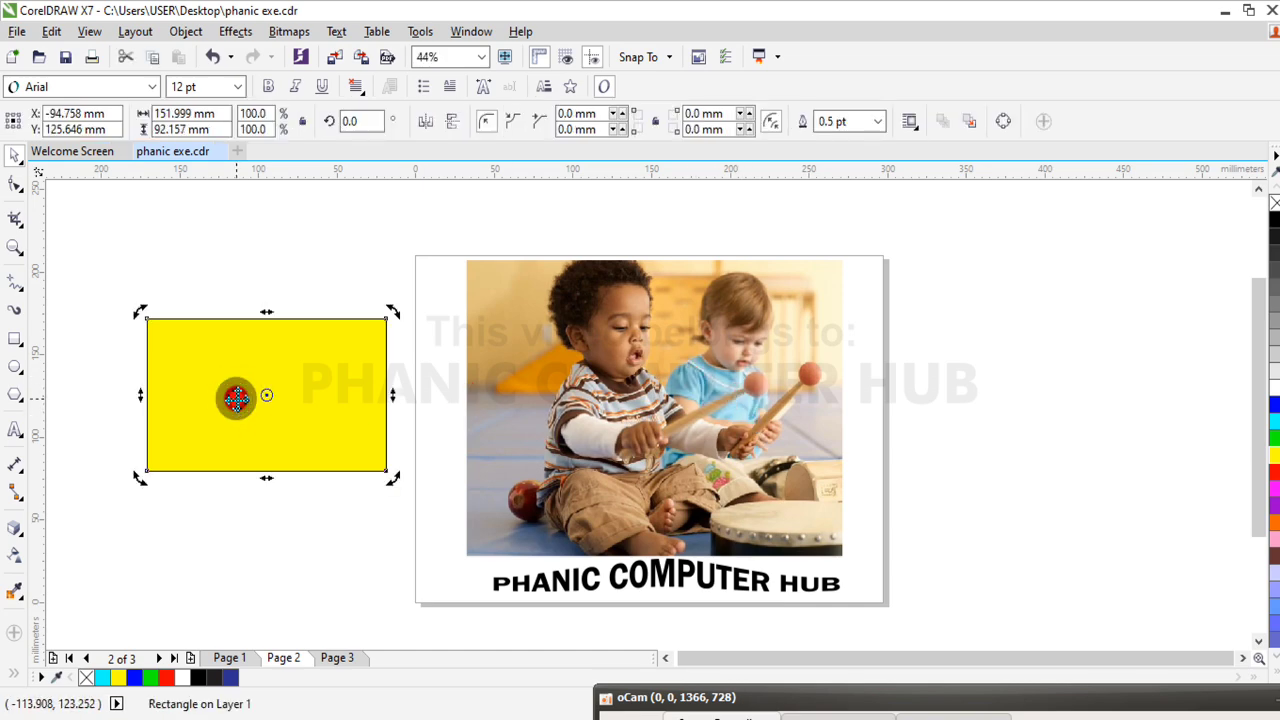
pyautogui.click(236, 400)
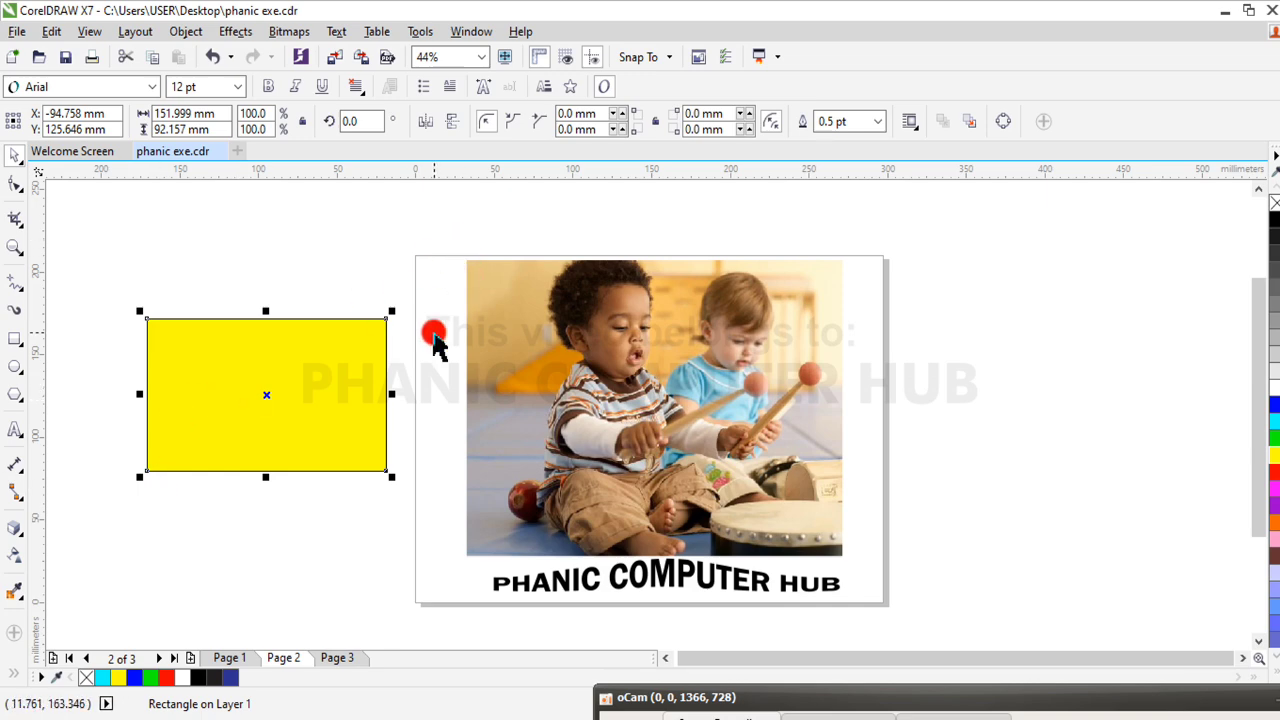
pyautogui.click(14, 589)
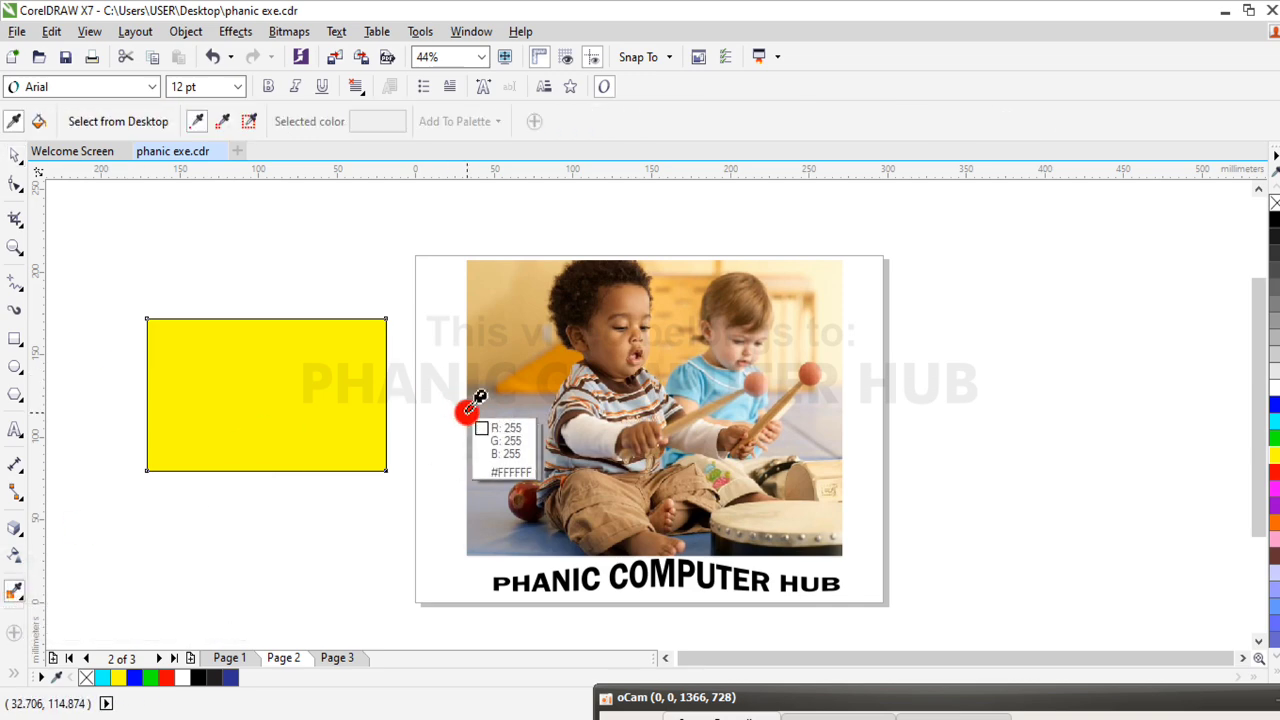